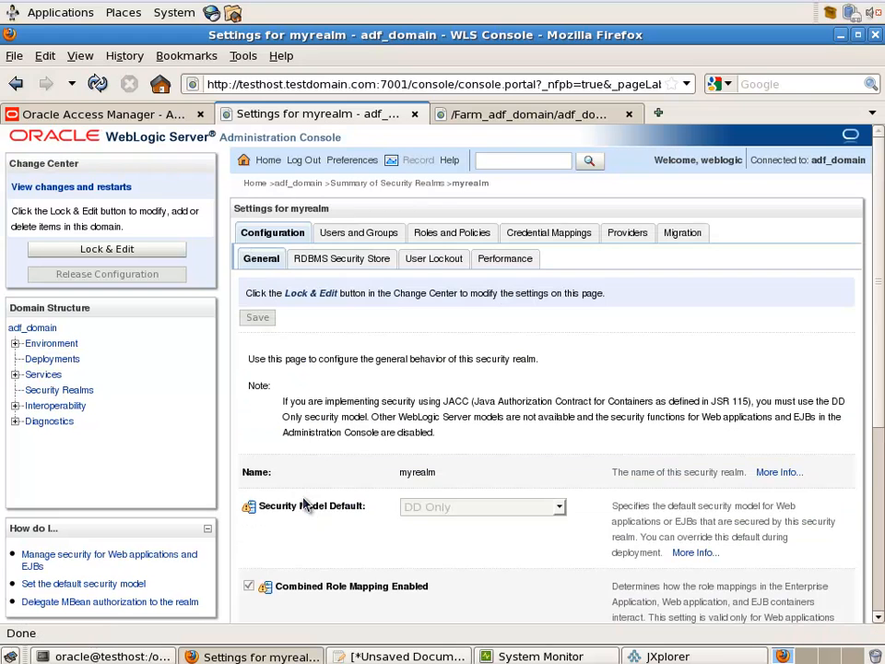
Review myrealm's authentication providers, then switch to JXplorer showing the Developers group
{"action": "left_click", "coordinate": [631, 237]}
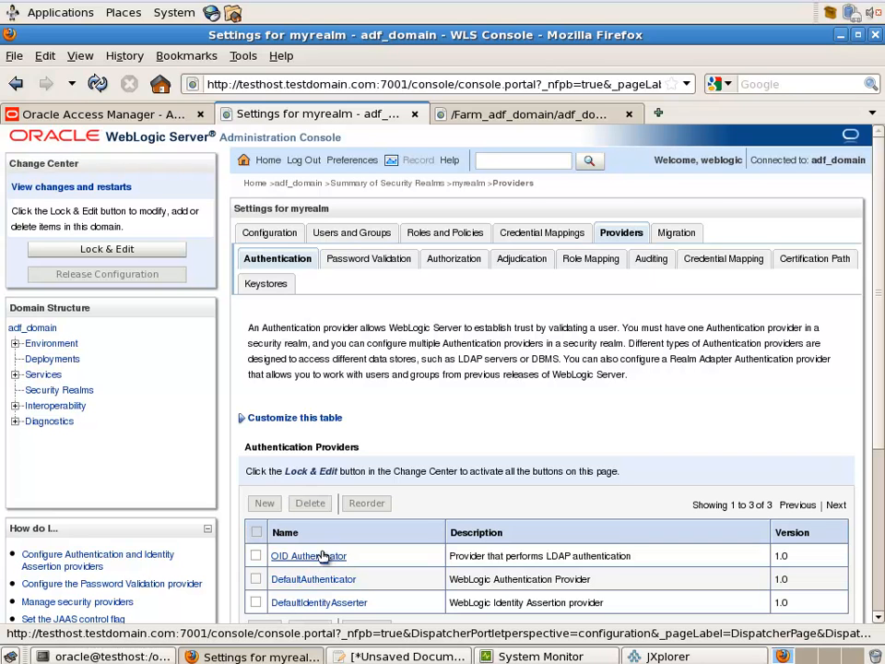
{"action": "left_click", "coordinate": [666, 656]}
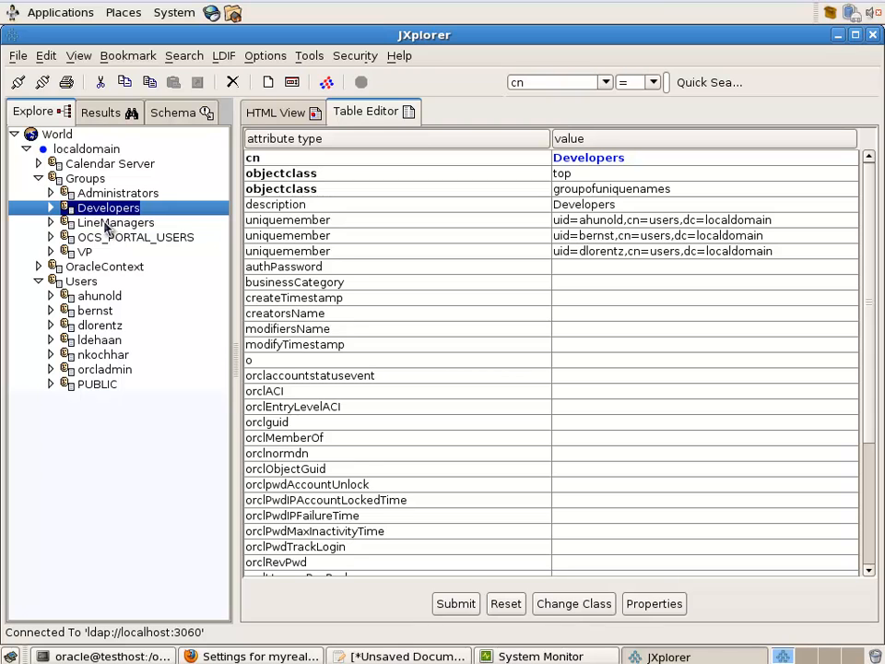
Check the LineManagers, VP and Developers group members, then return to the WebLogic console
{"action": "left_click", "coordinate": [104, 226]}
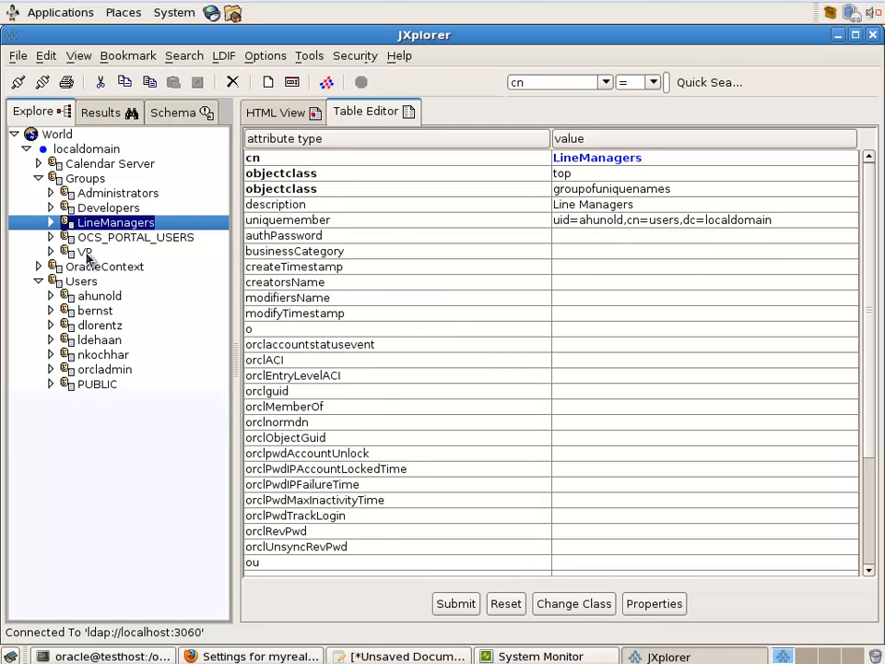
{"action": "left_click", "coordinate": [88, 252]}
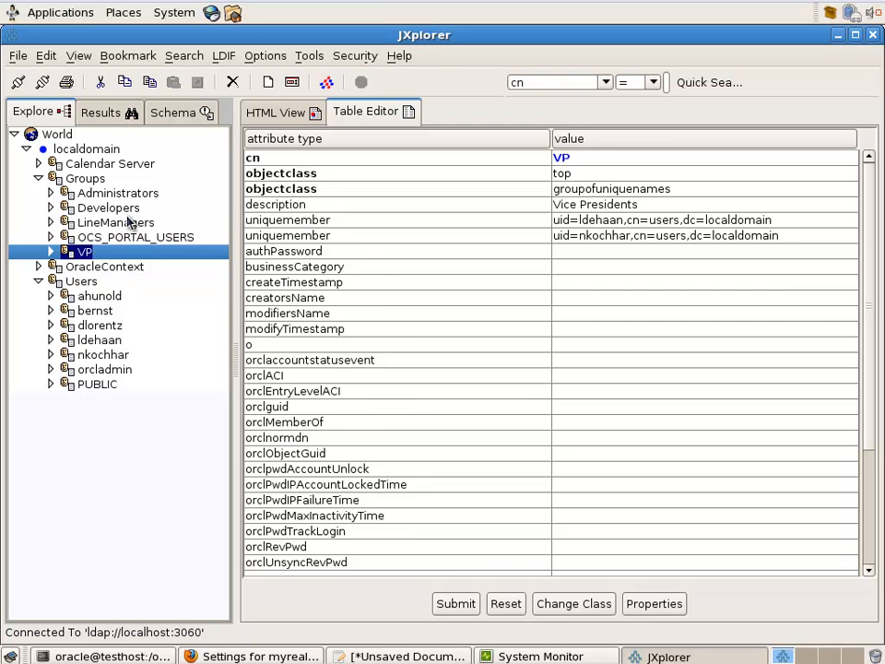
{"action": "left_click", "coordinate": [127, 212]}
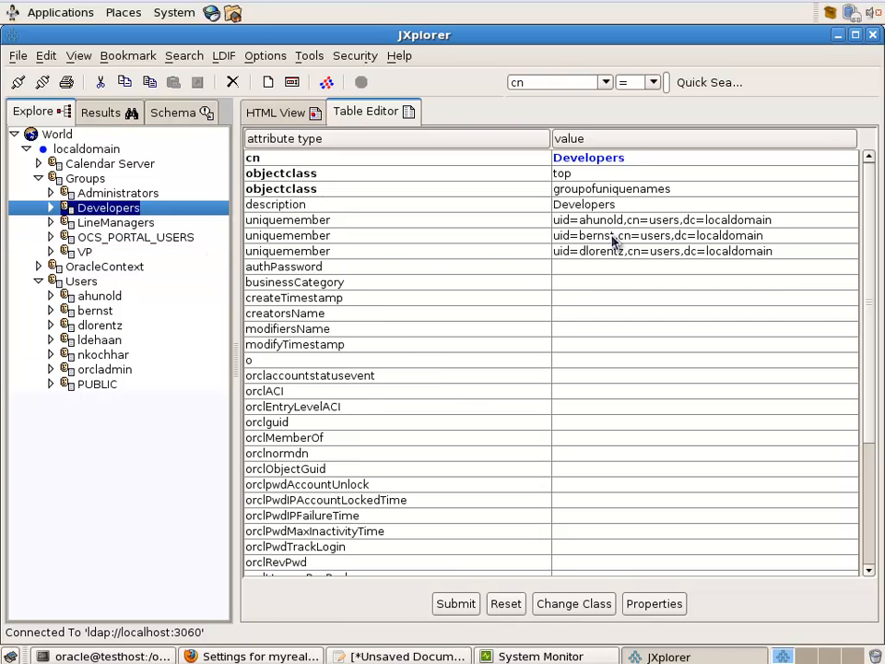
{"action": "left_click", "coordinate": [295, 655]}
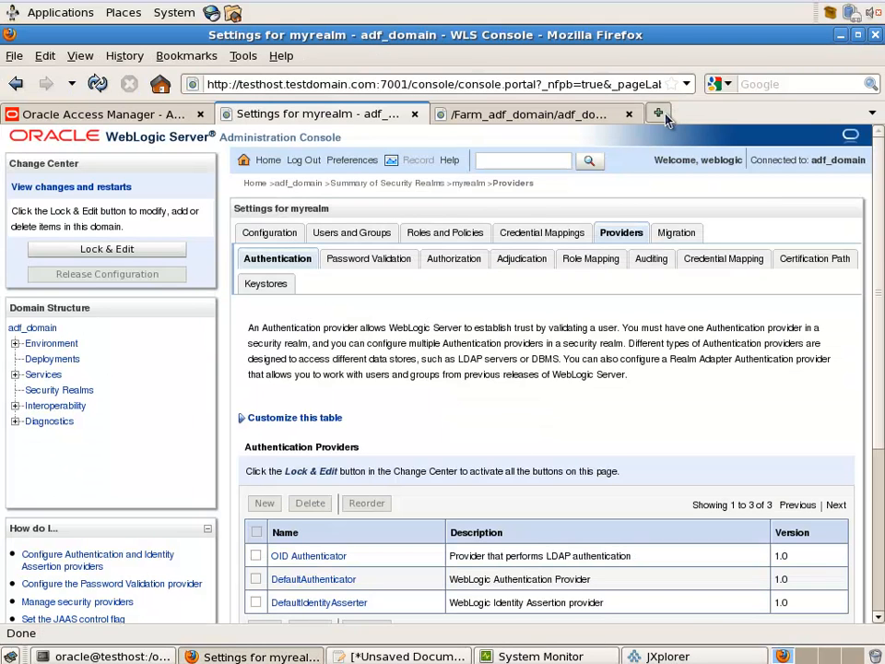
Load the AdfSecurity Home.jsf page on port 7003 in a new tab
{"action": "left_click", "coordinate": [658, 112]}
{"action": "type", "text": "Ad"}
{"action": "key", "text": "Down"}
{"action": "key", "text": "Return"}
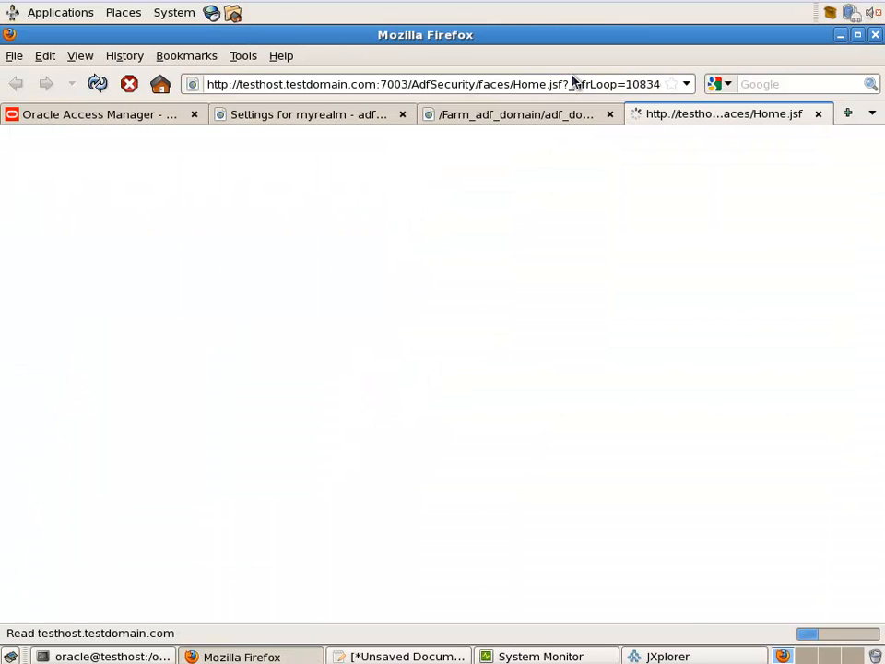
Log in to the ADF application with the demo user's name and password
{"action": "left_click", "coordinate": [39, 190]}
{"action": "type", "text": "a"}
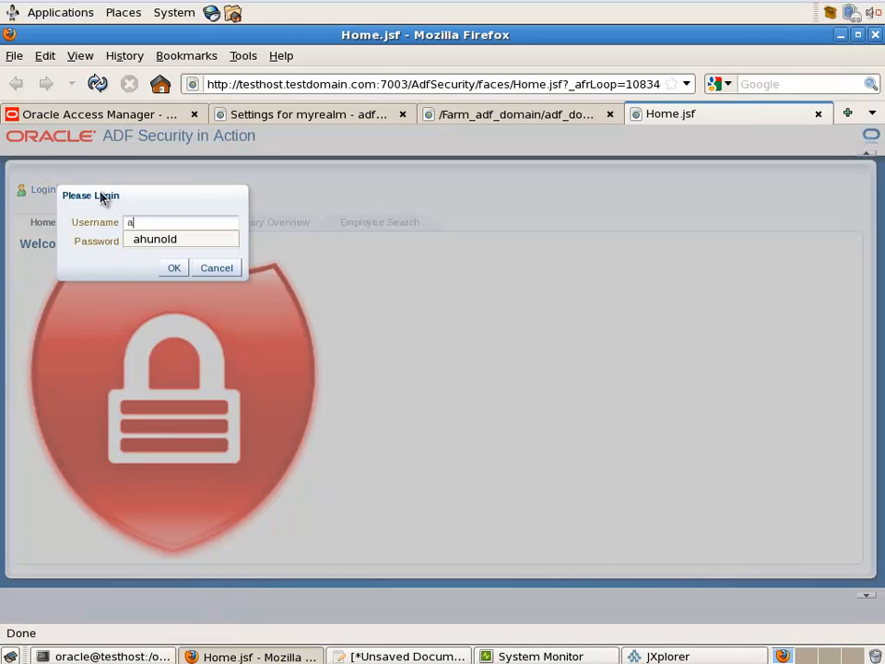
{"action": "type", "text": "hunold"}
{"action": "key", "text": "Tab"}
{"action": "type", "text": "welcom"}
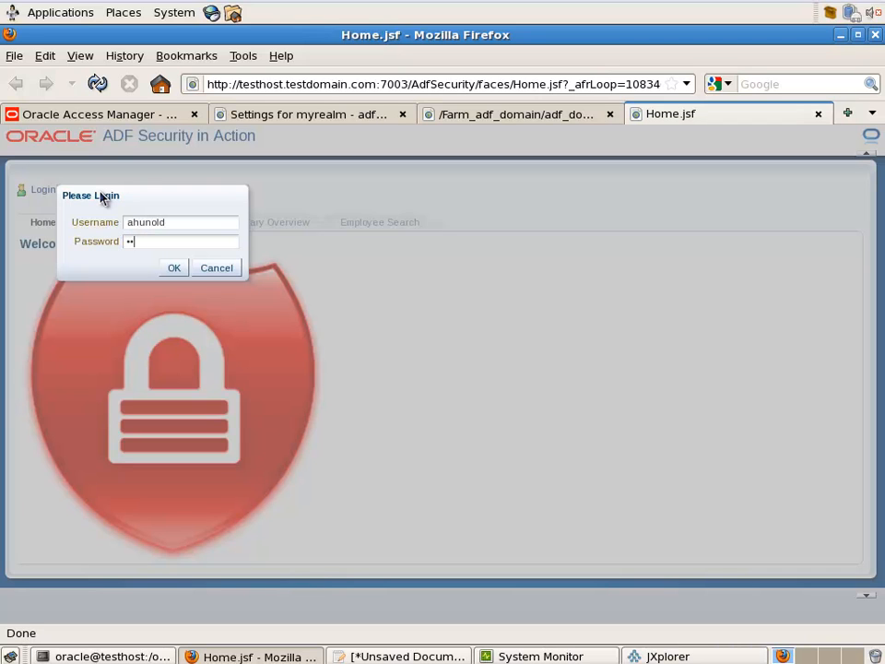
{"action": "type", "text": "e1"}
{"action": "left_click", "coordinate": [175, 269]}
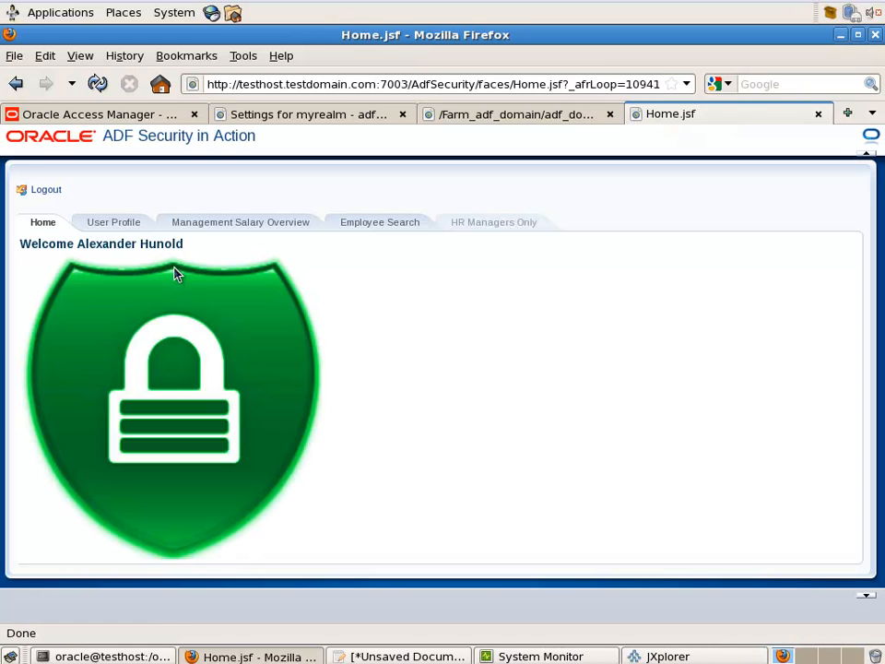
View the user profile, run an unfiltered employee search, then log out
{"action": "left_click", "coordinate": [132, 230]}
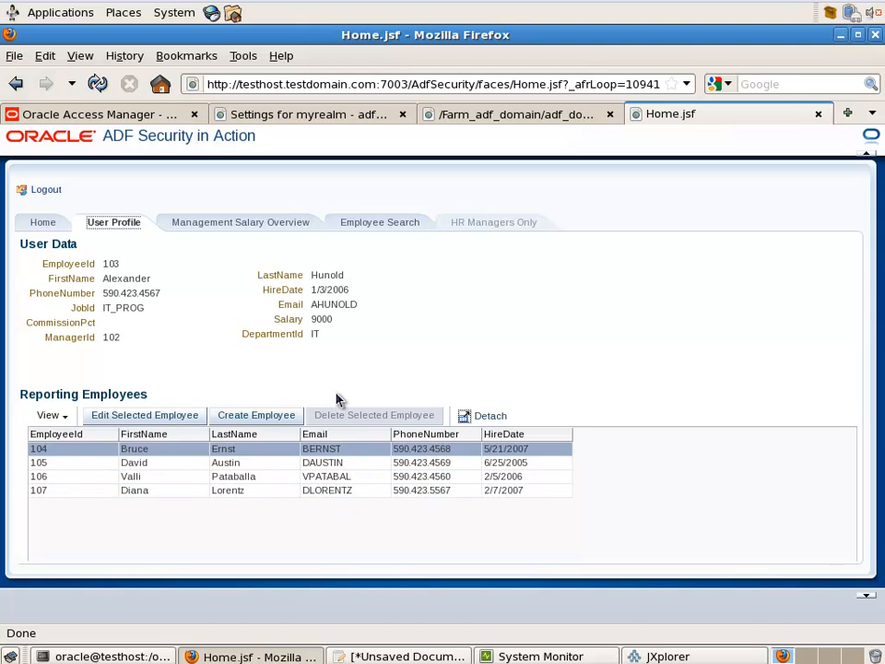
{"action": "left_click", "coordinate": [391, 231]}
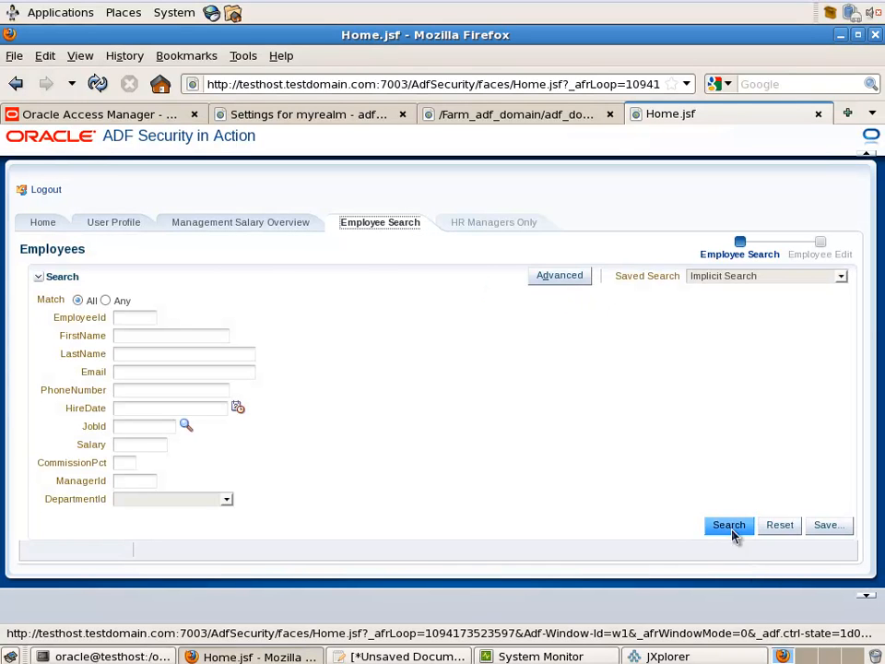
{"action": "left_click", "coordinate": [731, 527]}
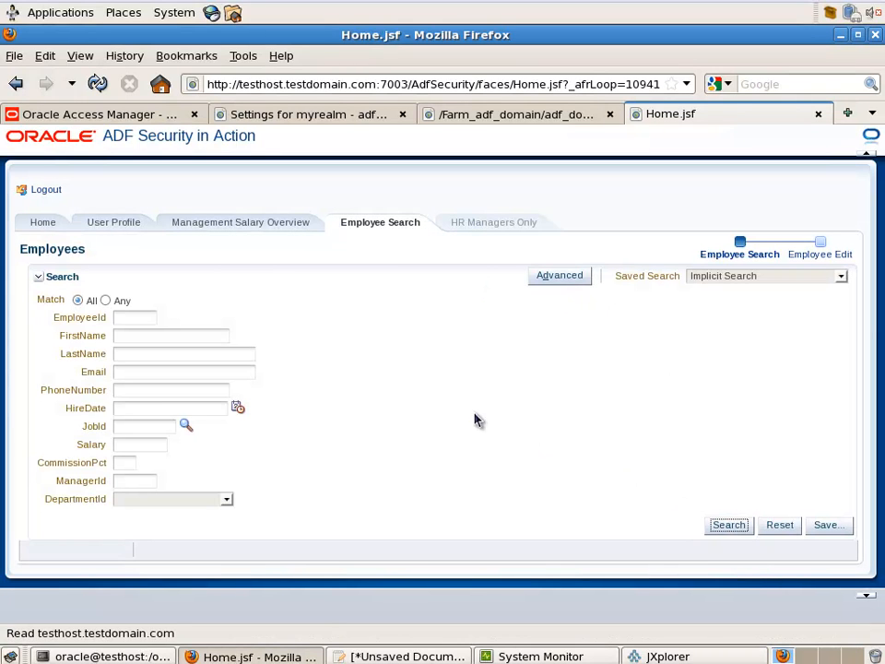
{"action": "left_click", "coordinate": [40, 278]}
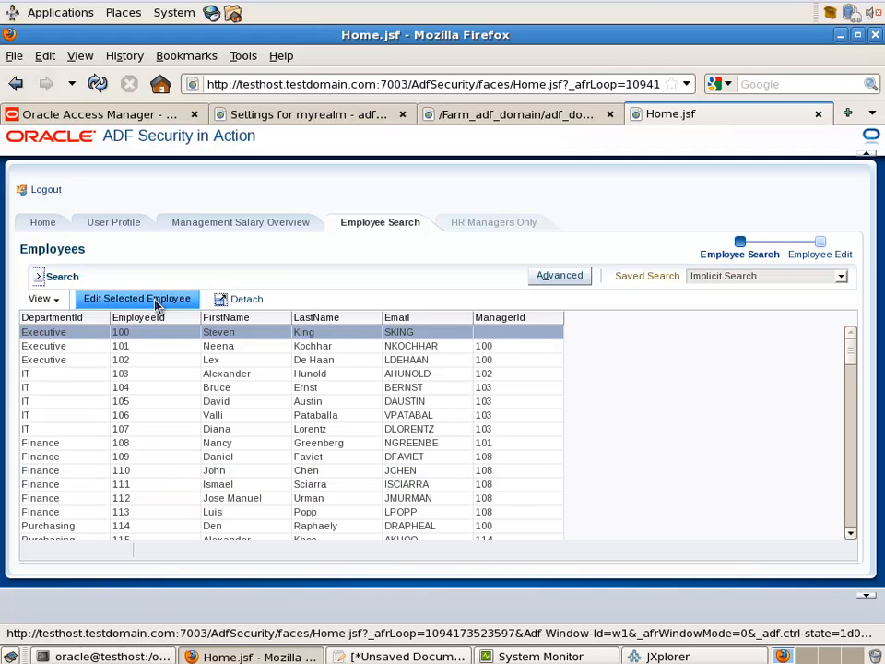
{"action": "left_click", "coordinate": [53, 191]}
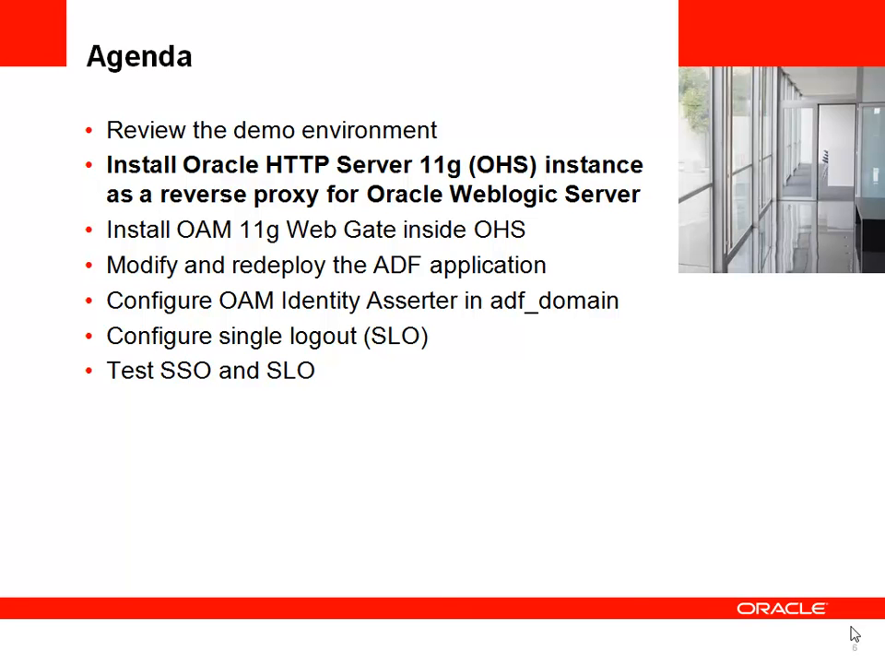
Advance the slides to the Oracle HTTP Server 11g reverse-proxy agenda item
{"action": "left_click", "coordinate": [855, 634]}
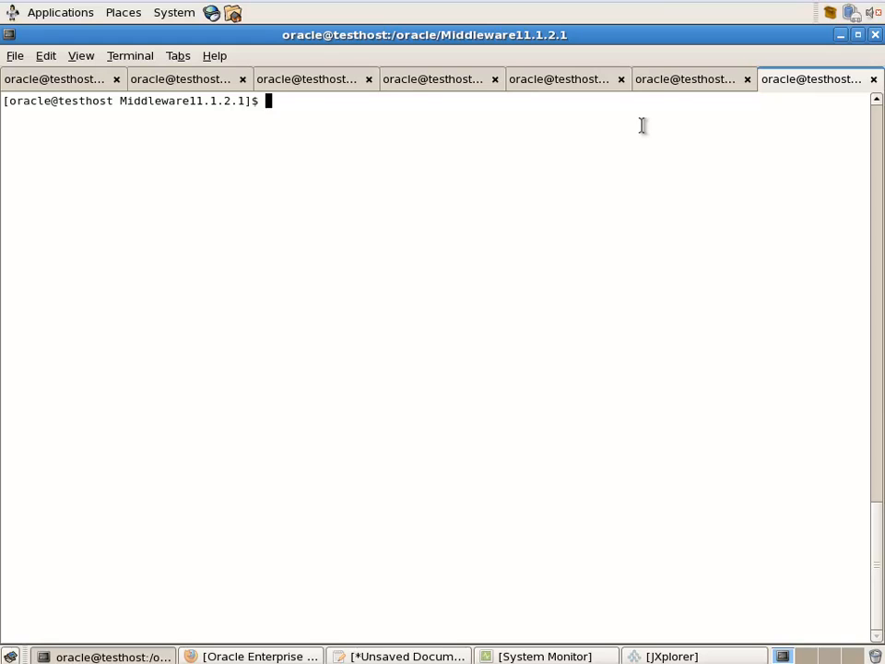
Go into Oracle_WT1/bin and run ./config.sh to start the Web Tier configuration wizard
{"action": "type", "text": "pwd"}
{"action": "key", "text": "Return"}
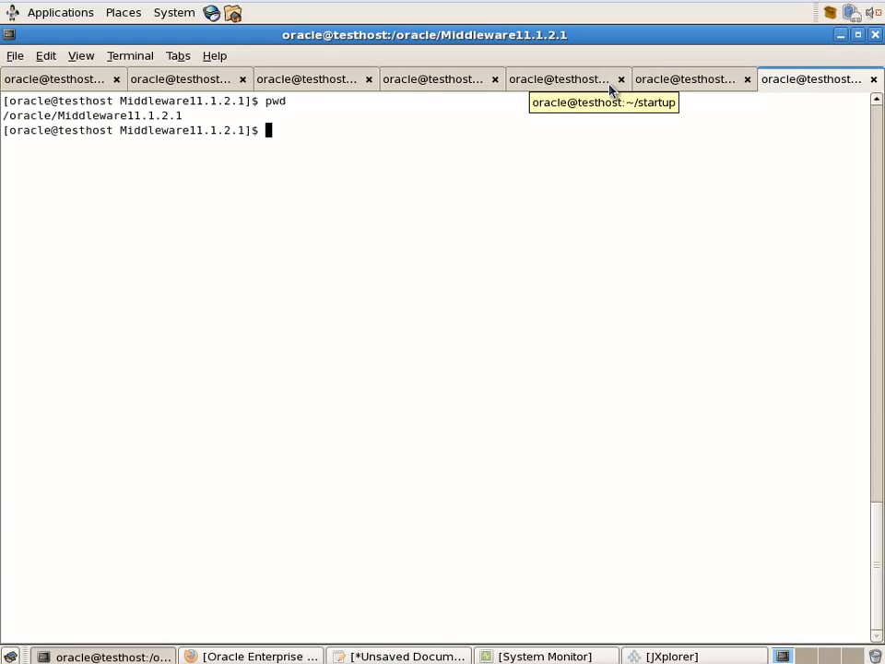
{"action": "type", "text": "cd Oracle_WT1/bin/"}
{"action": "key", "text": "Return"}
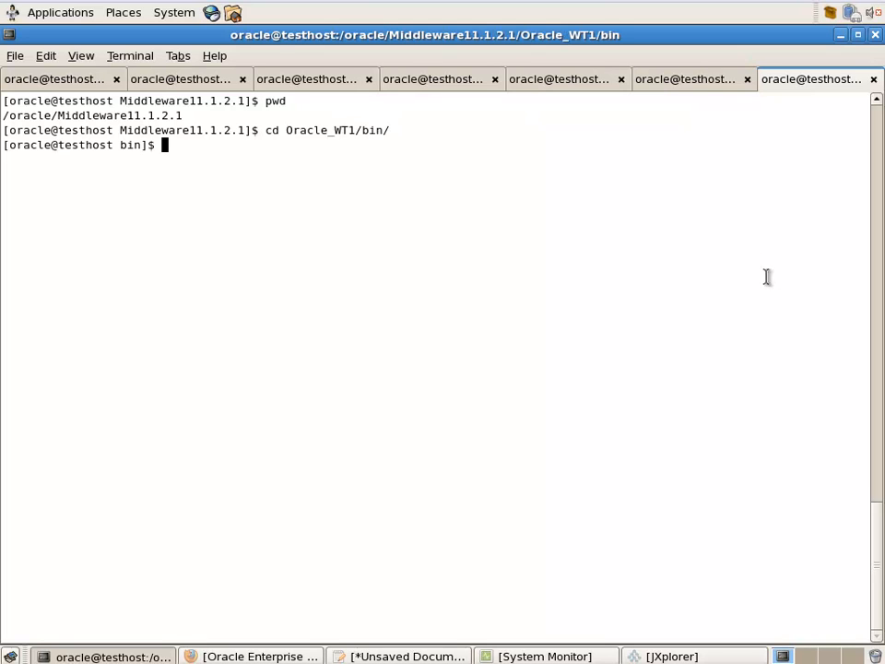
{"action": "type", "text": "./config."}
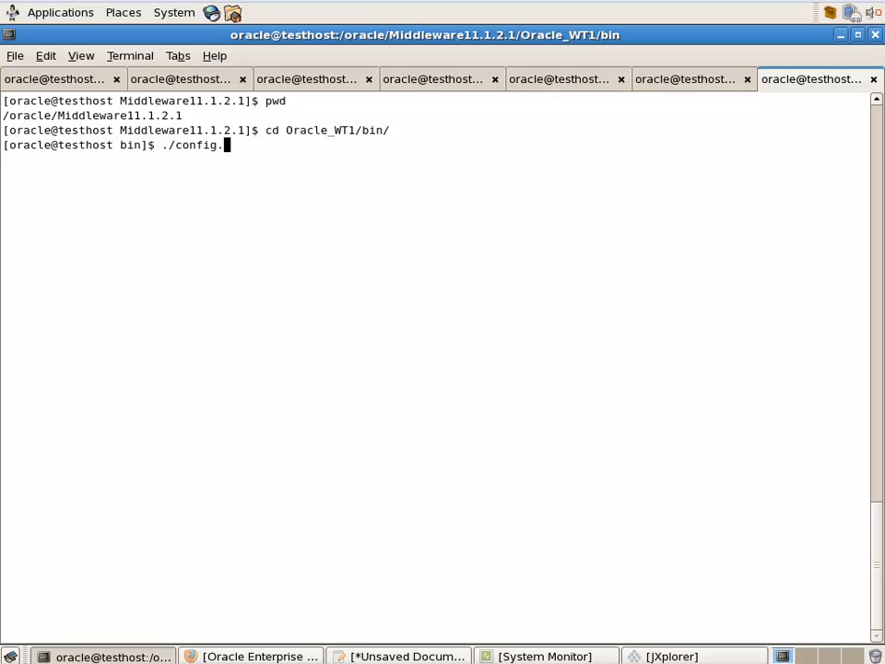
{"action": "type", "text": "sh"}
{"action": "key", "text": "Return"}
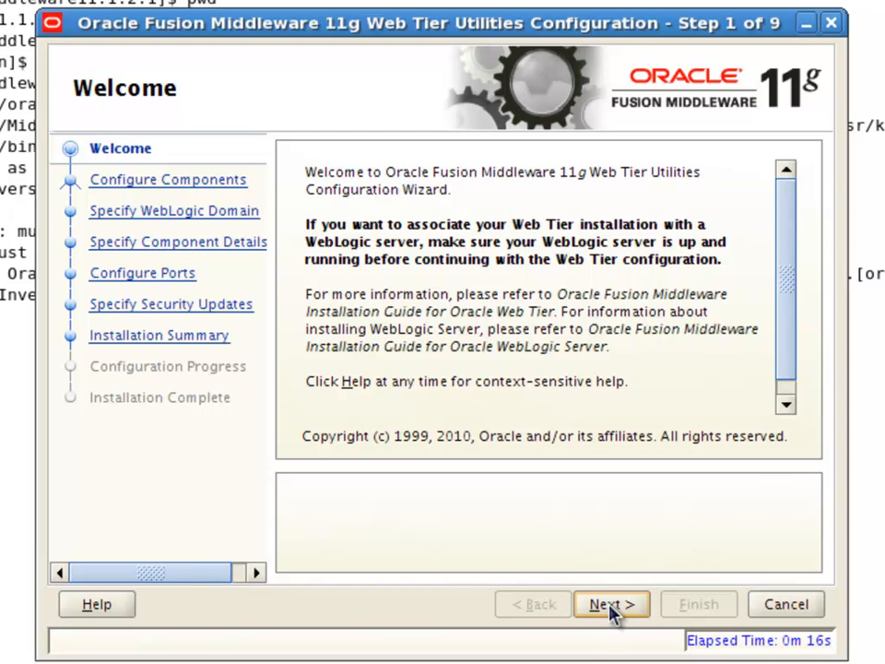
Choose to configure Oracle HTTP Server only, excluding Oracle Web Cache
{"action": "left_click", "coordinate": [608, 605]}
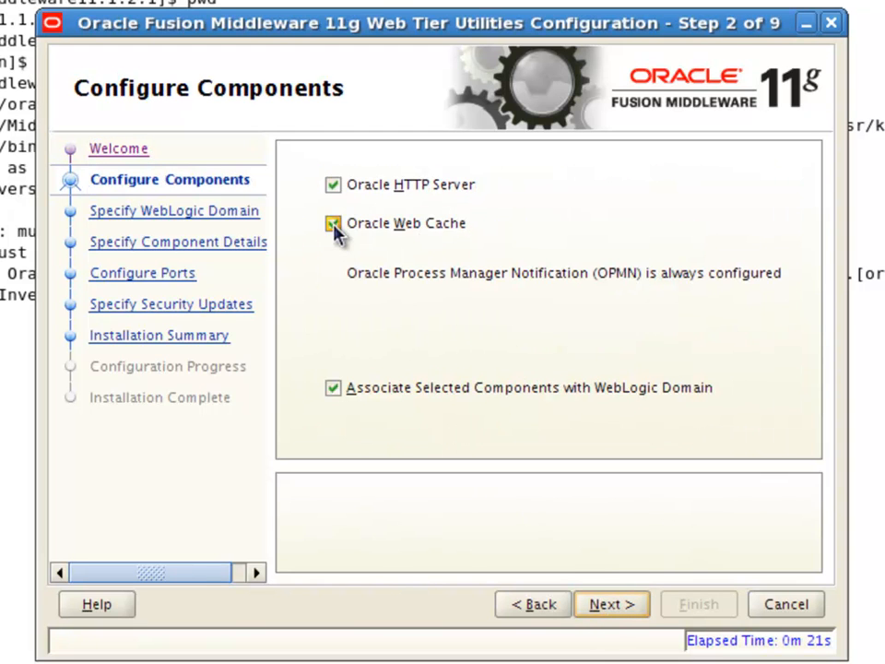
{"action": "left_click", "coordinate": [334, 226]}
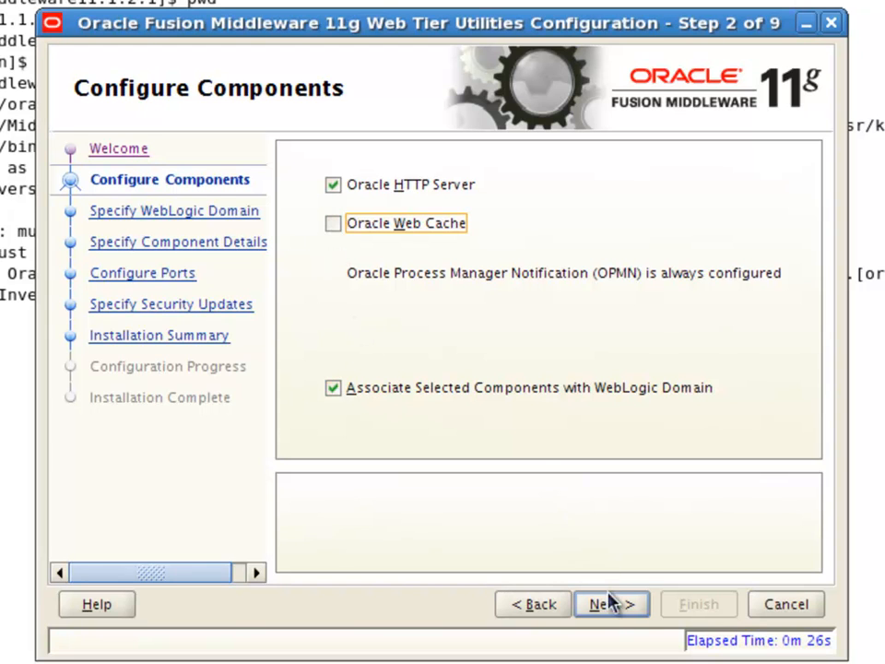
{"action": "left_click", "coordinate": [614, 607]}
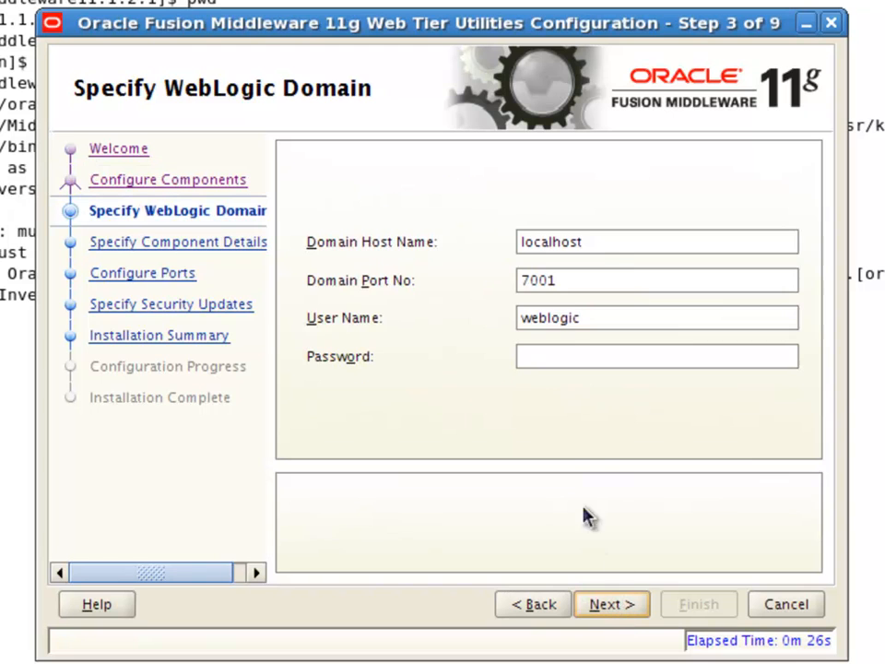
Connect to the WebLogic domain at testhost.testdomain.com port 7001 with the admin password
{"action": "left_click", "coordinate": [534, 242]}
{"action": "left_click", "coordinate": [628, 280]}
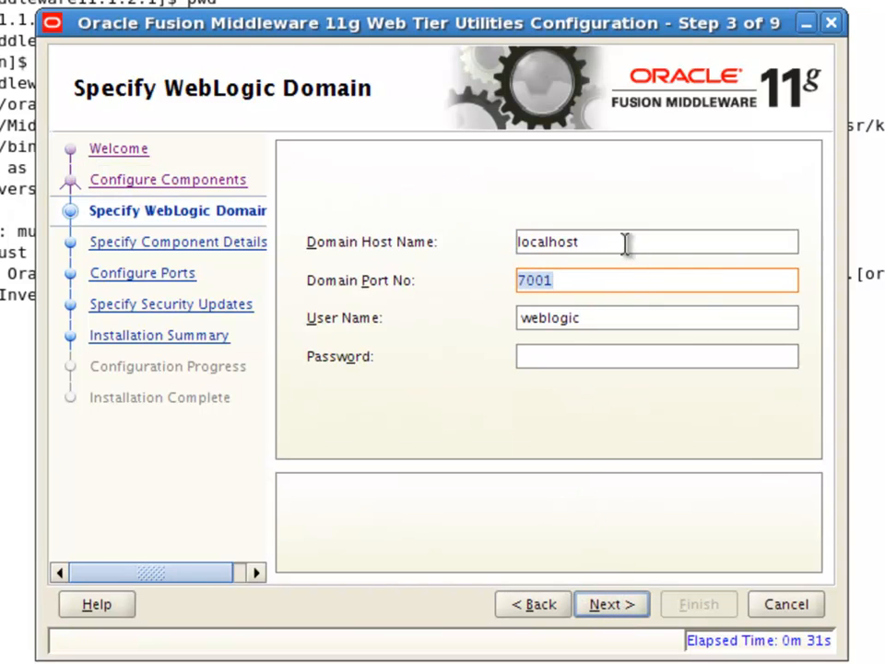
{"action": "left_click", "coordinate": [512, 238]}
{"action": "left_click_drag", "start_coordinate": [510, 233], "coordinate": [633, 245]}
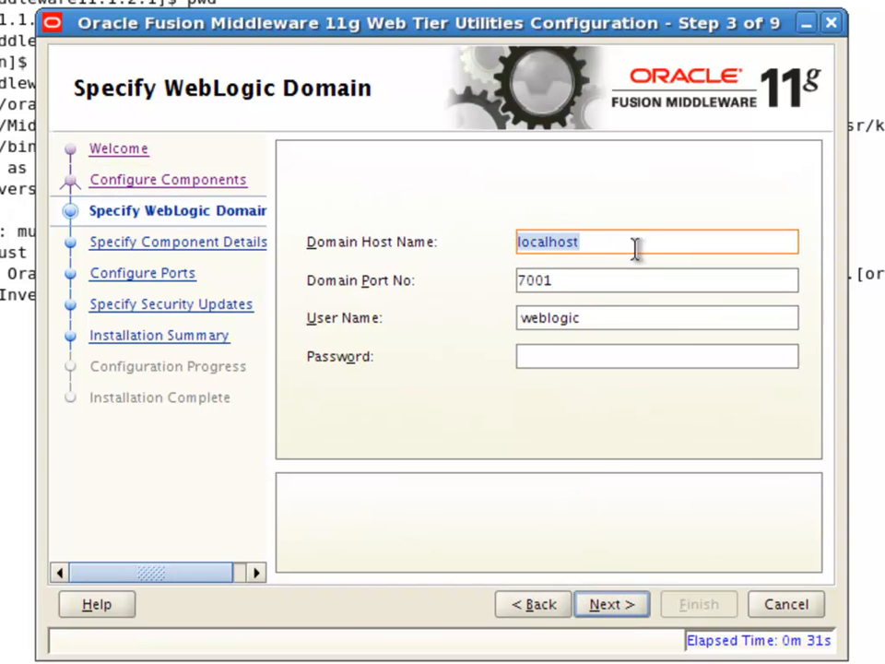
{"action": "type", "text": "test"}
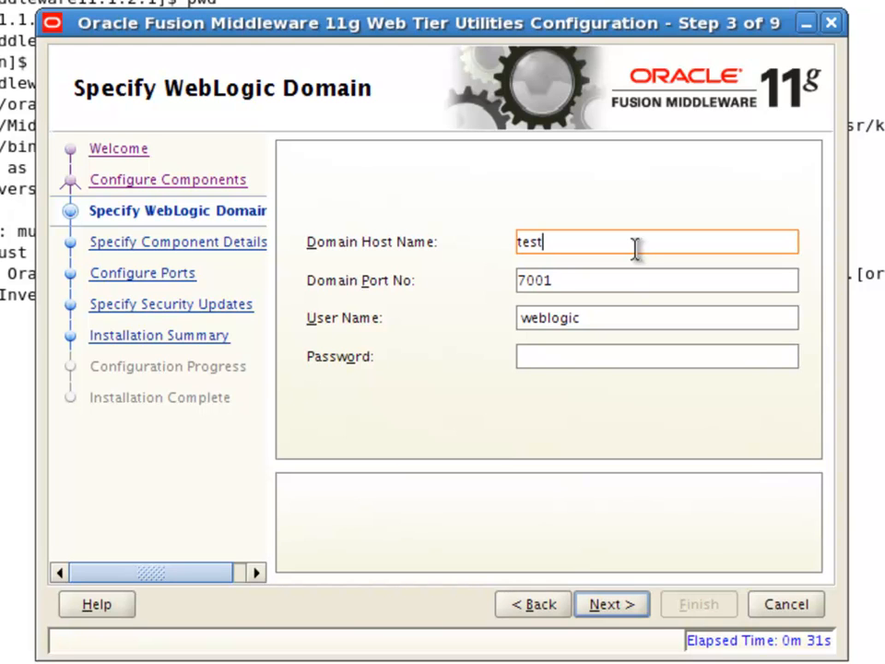
{"action": "type", "text": "host.testdomain.c"}
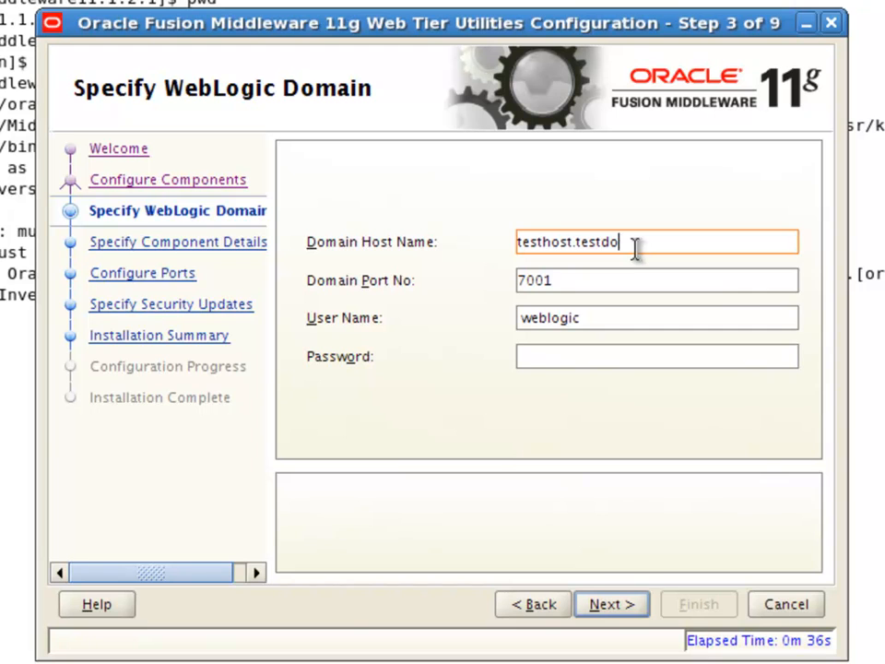
{"action": "type", "text": "om"}
{"action": "key", "text": "Tab"}
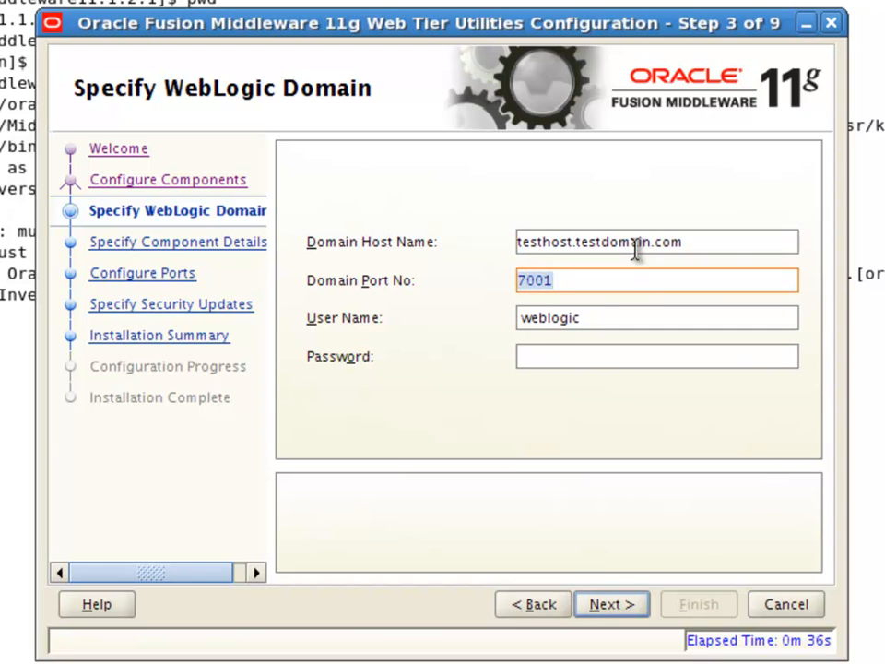
{"action": "key", "text": "Tab"}
{"action": "key", "text": "Tab"}
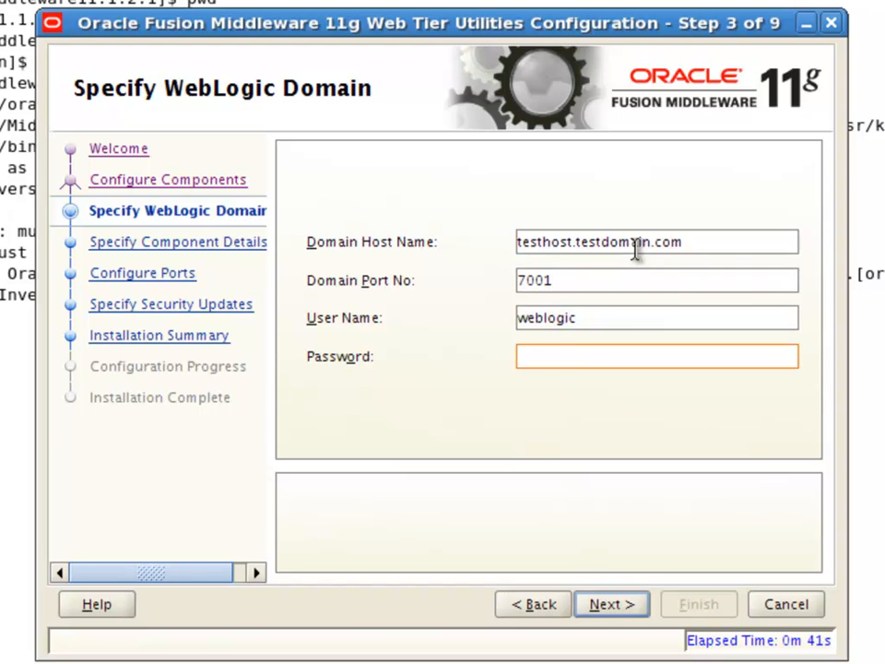
{"action": "type", "text": "welcome1"}
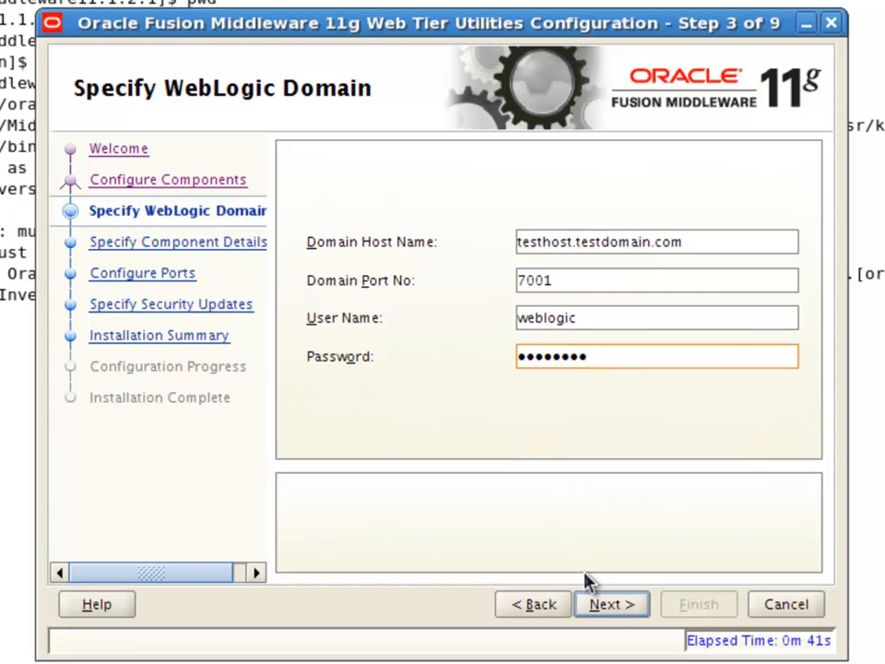
{"action": "left_click", "coordinate": [603, 609]}
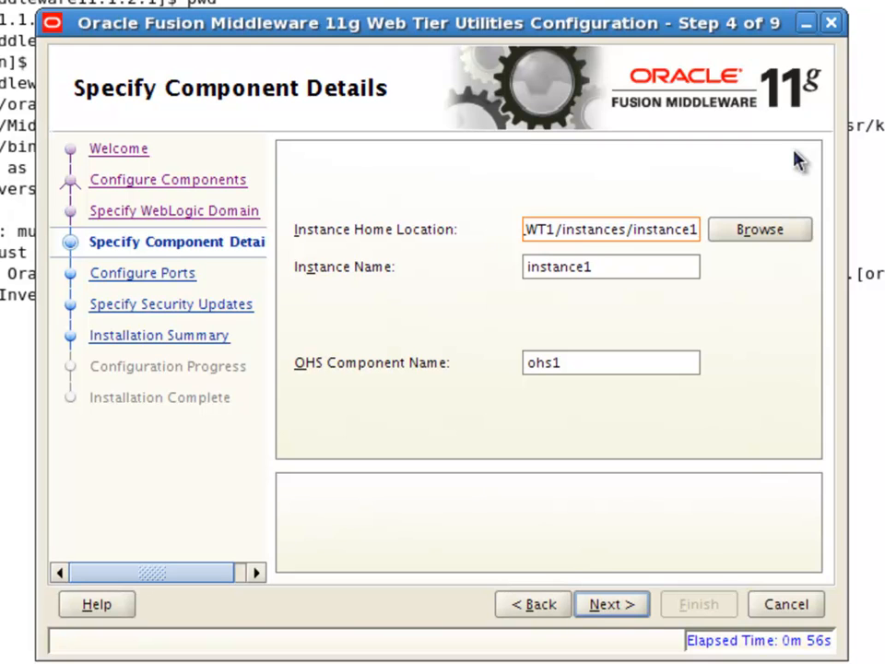
Set the instance home folder and instance name to ohs_instance1
{"action": "key", "text": "Left"}
{"action": "key", "text": "Left"}
{"action": "key", "text": "Left"}
{"action": "key", "text": "Left"}
{"action": "key", "text": "Left"}
{"action": "key", "text": "Left"}
{"action": "key", "text": "Left"}
{"action": "key", "text": "BackSpace"}
{"action": "key", "text": "BackSpace"}
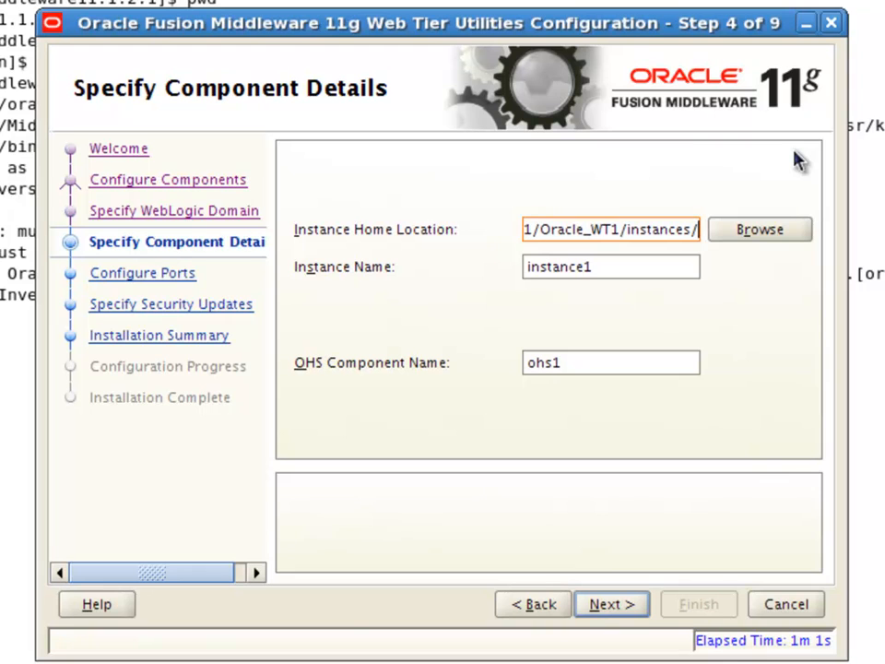
{"action": "type", "text": "ohs_instance"}
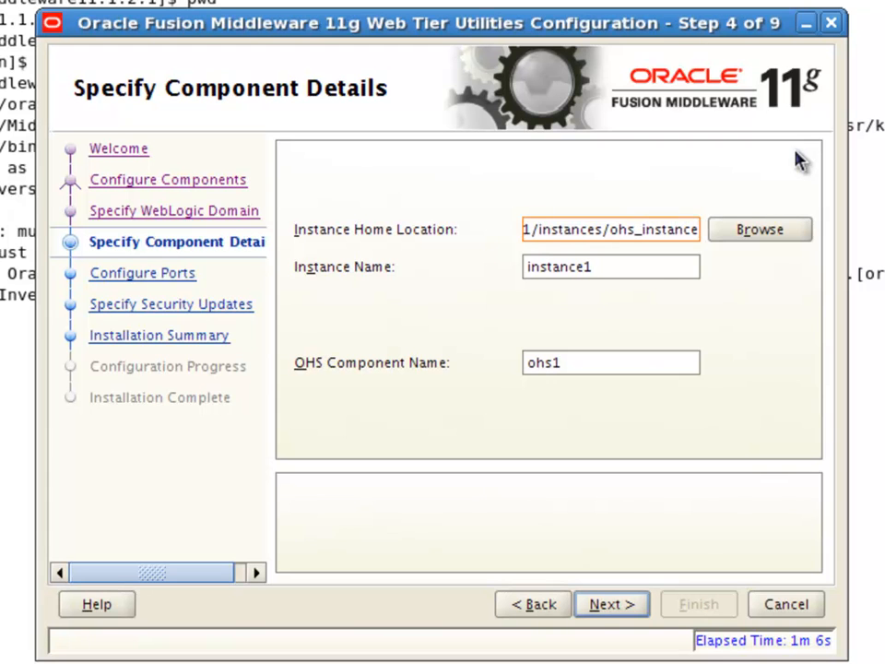
{"action": "type", "text": "1"}
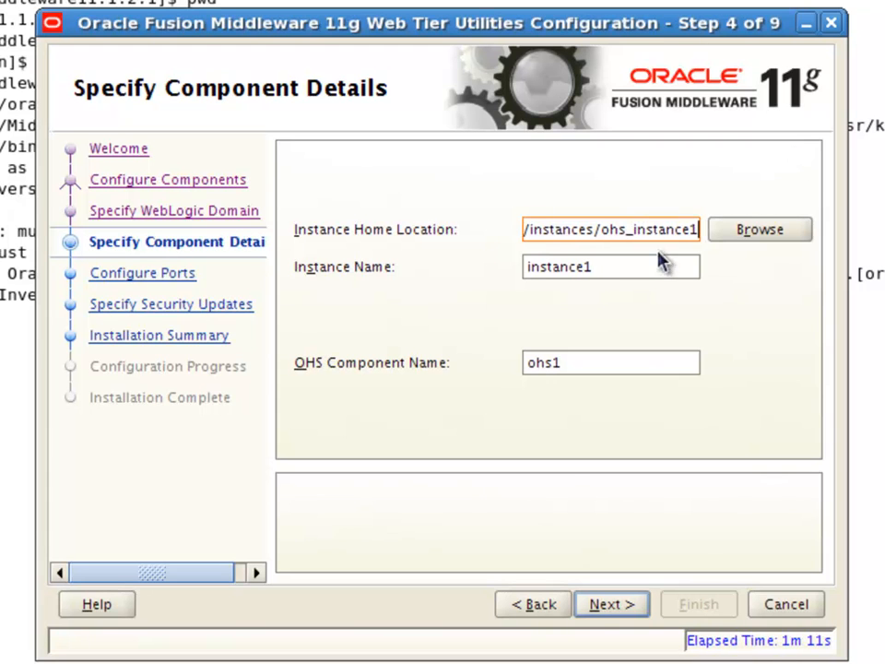
{"action": "double_click", "coordinate": [645, 267]}
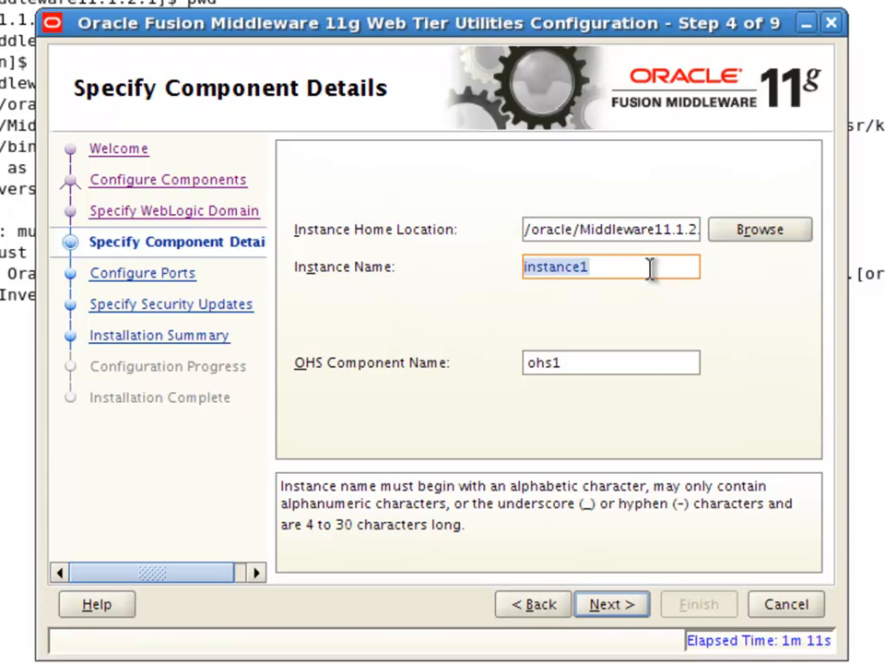
{"action": "left_click", "coordinate": [653, 266]}
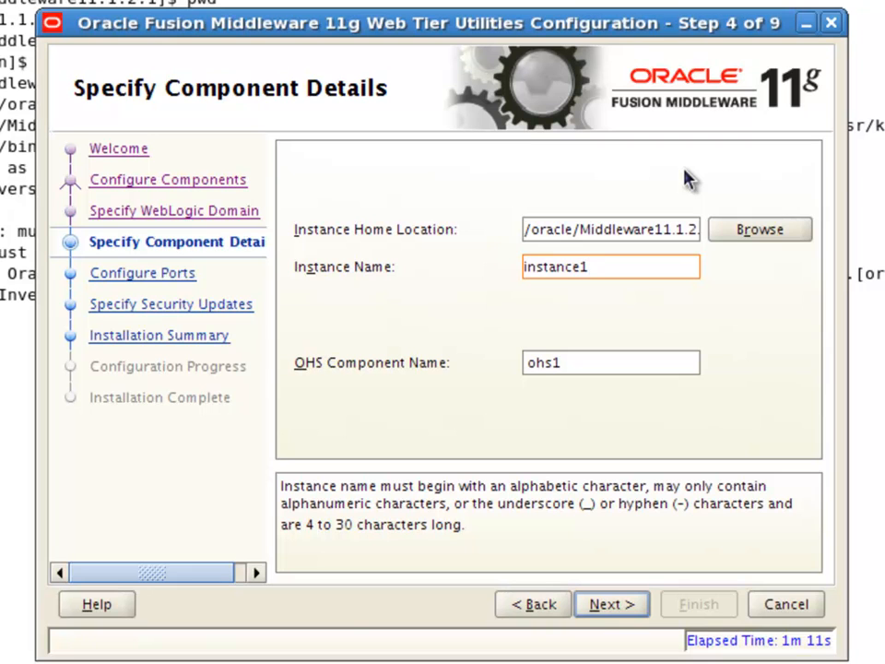
{"action": "type", "text": "ohs_"}
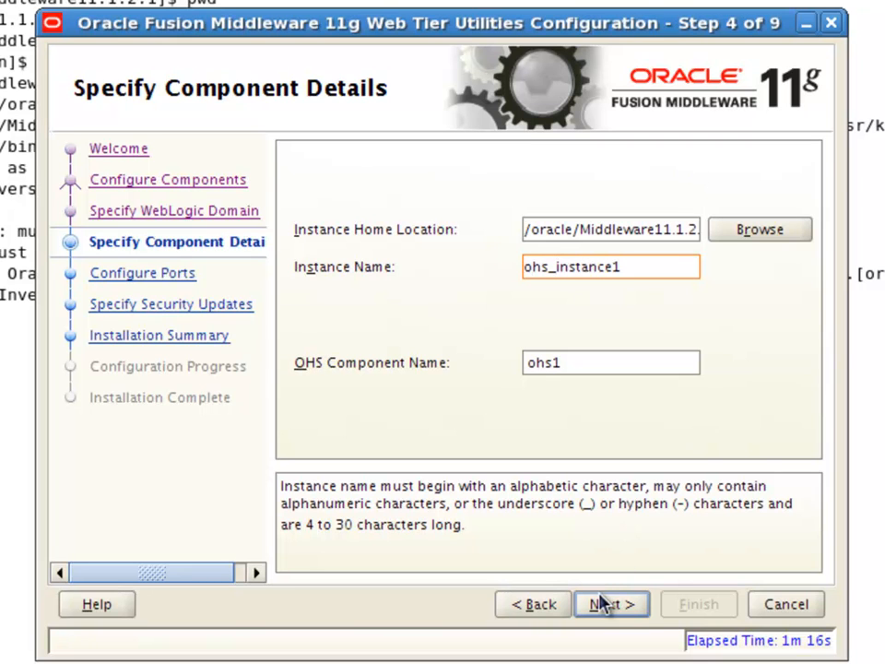
Keep automatic port configuration and decline security updates without an email address
{"action": "left_click", "coordinate": [604, 607]}
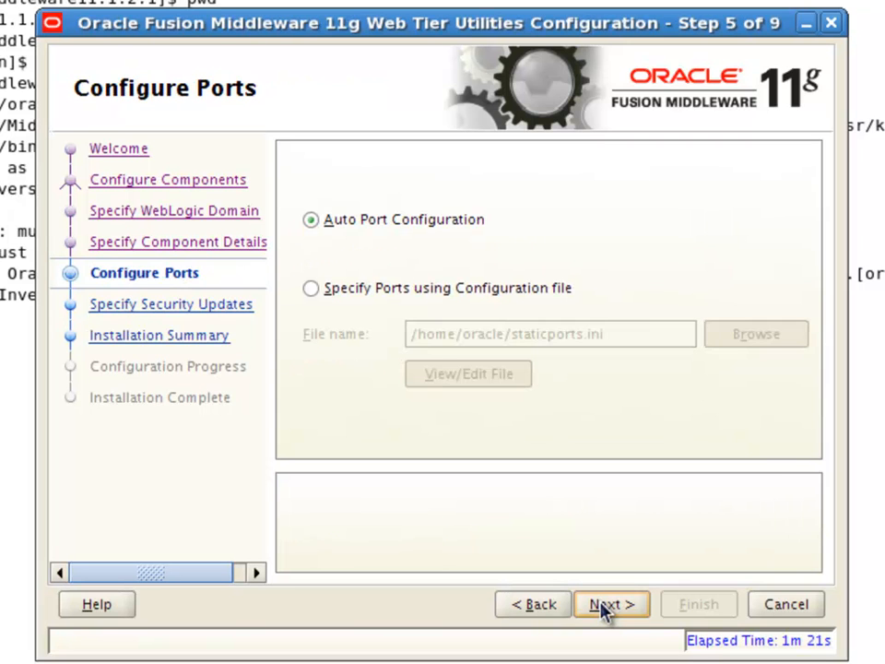
{"action": "left_click", "coordinate": [604, 607]}
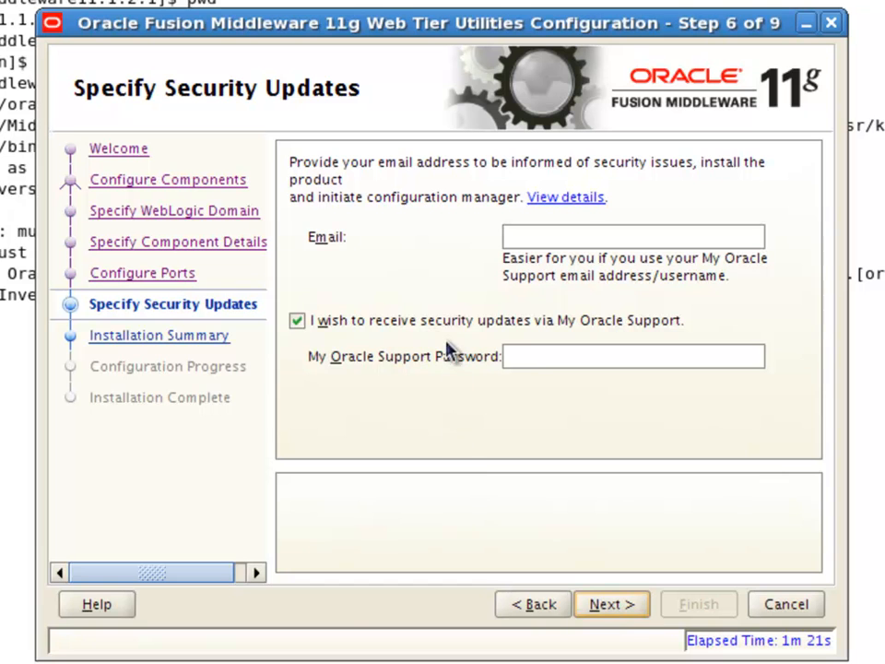
{"action": "left_click", "coordinate": [450, 325]}
{"action": "left_click", "coordinate": [624, 605]}
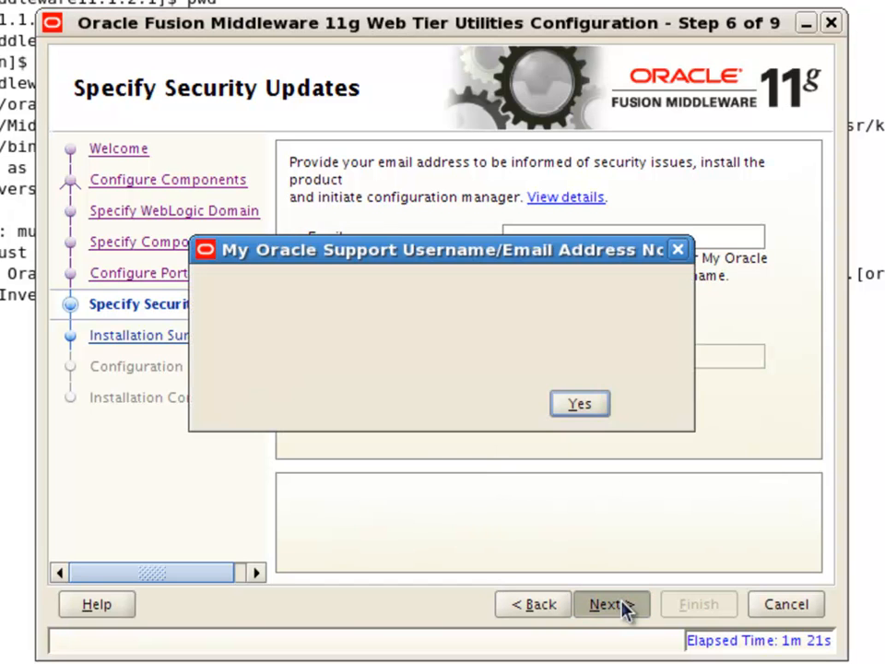
{"action": "left_click", "coordinate": [590, 457]}
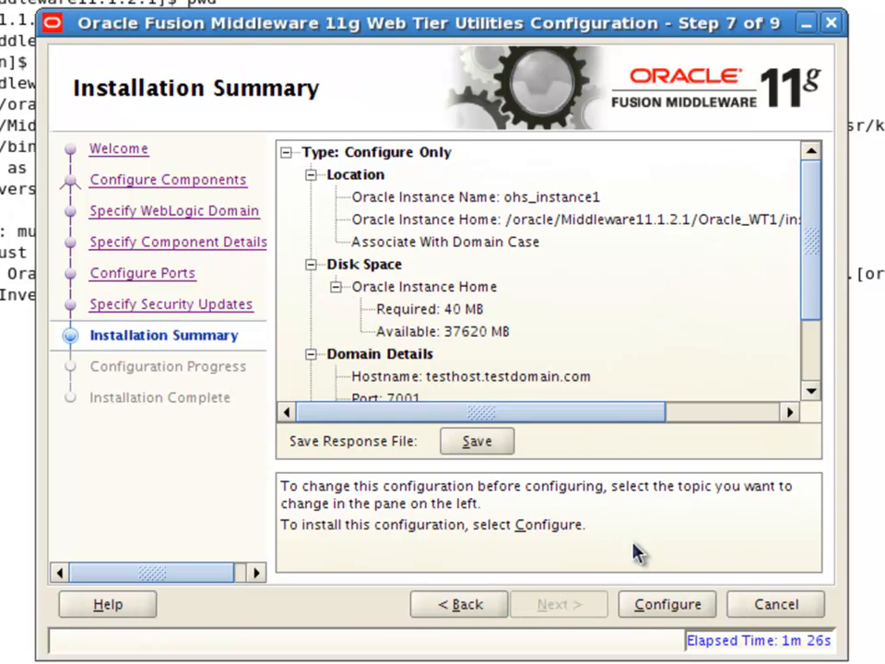
Run the configuration that creates and starts ohs_instance1 with component ohs1
{"action": "left_click_drag", "start_coordinate": [638, 417], "coordinate": [784, 425]}
{"action": "left_click", "coordinate": [679, 609]}
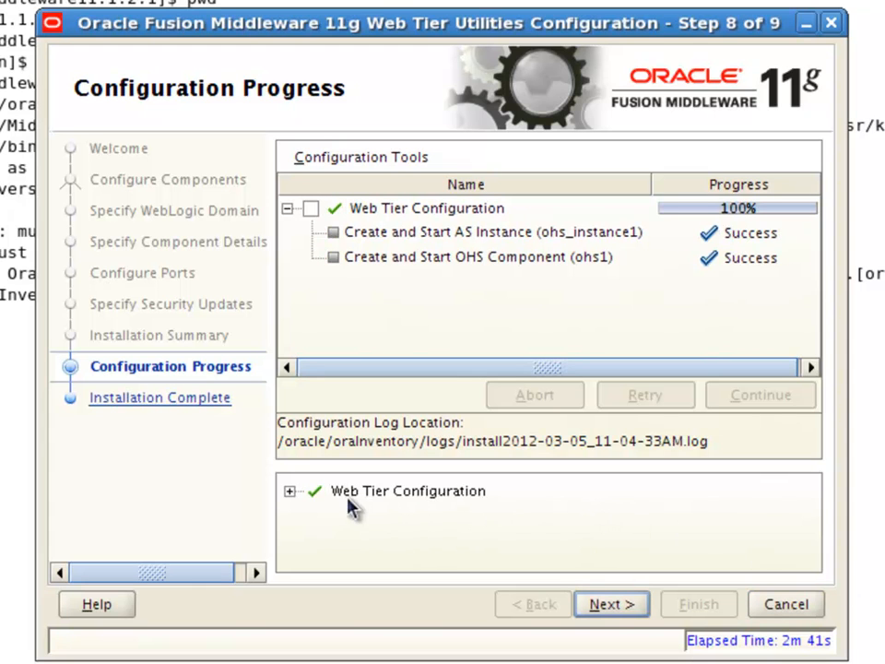
{"action": "left_click", "coordinate": [290, 492]}
{"action": "scroll", "coordinate": [429, 521], "scroll_direction": "down", "scroll_amount": 1}
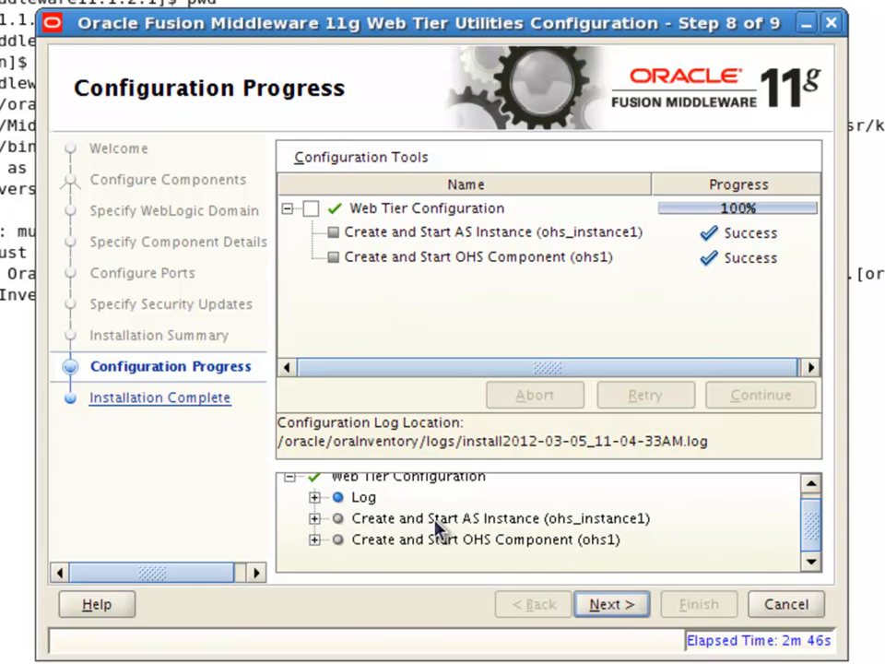
{"action": "left_click", "coordinate": [614, 608]}
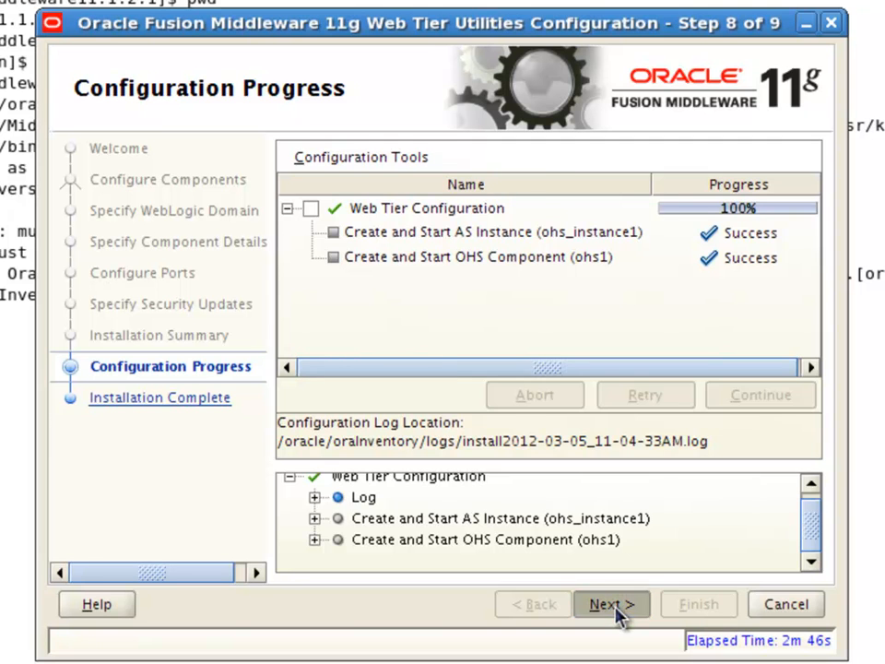
Copy the Oracle HTTP Server URL on port 7777 and finish the wizard
{"action": "left_click_drag", "start_coordinate": [646, 419], "coordinate": [687, 419]}
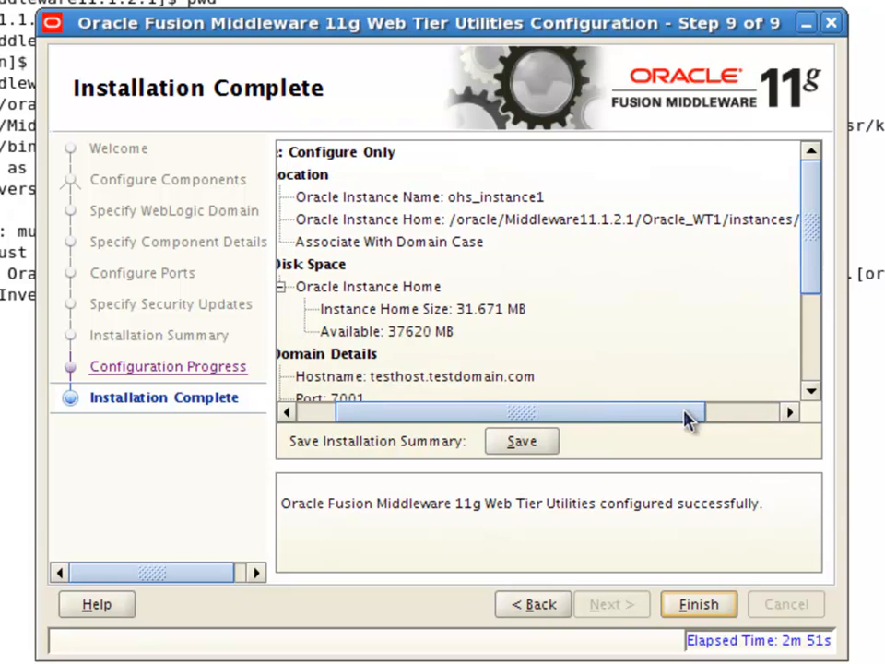
{"action": "left_click_drag", "start_coordinate": [826, 291], "coordinate": [814, 369]}
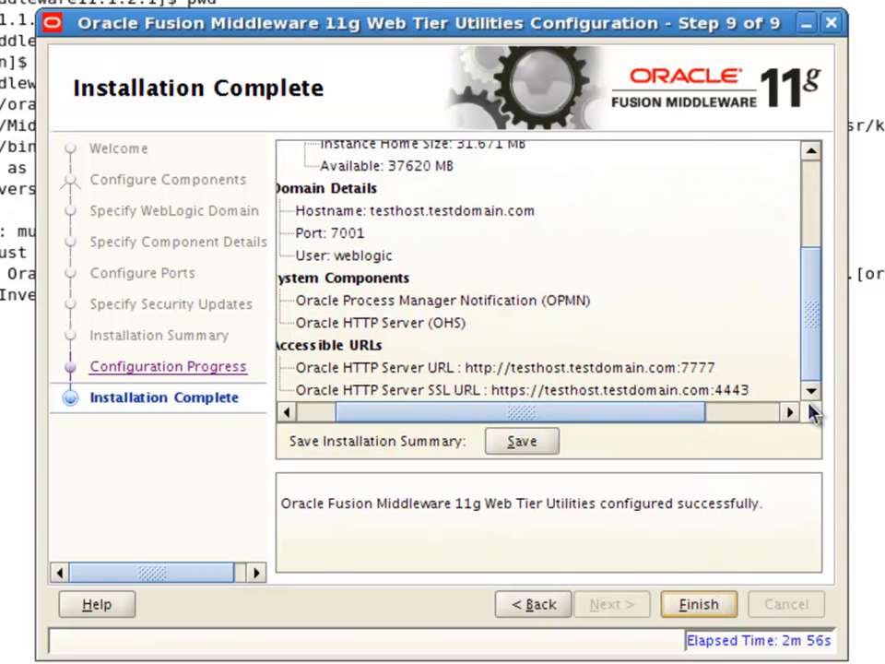
{"action": "left_click", "coordinate": [693, 369]}
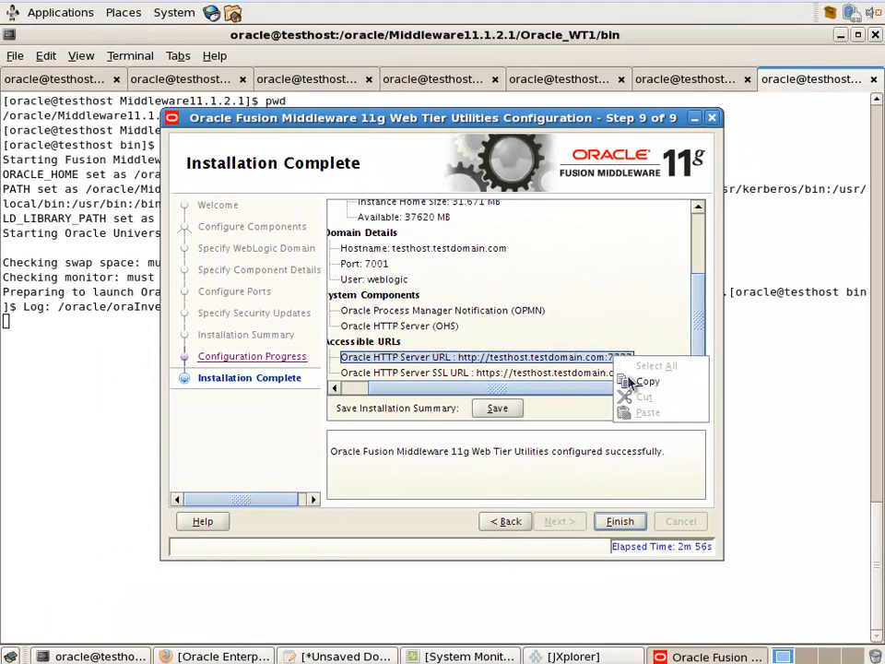
{"action": "right_click", "coordinate": [710, 365]}
{"action": "left_click", "coordinate": [730, 402]}
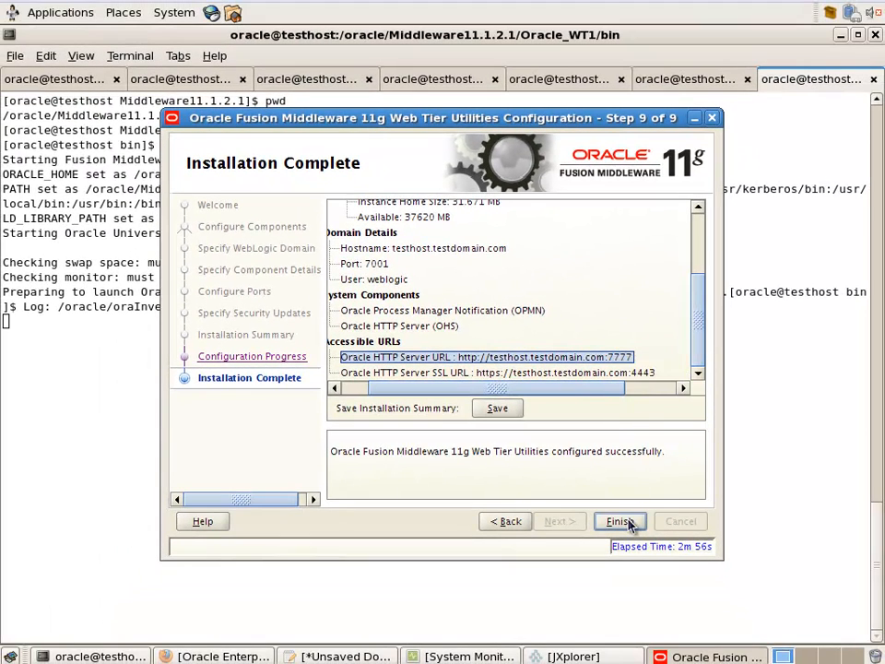
{"action": "left_click", "coordinate": [630, 522]}
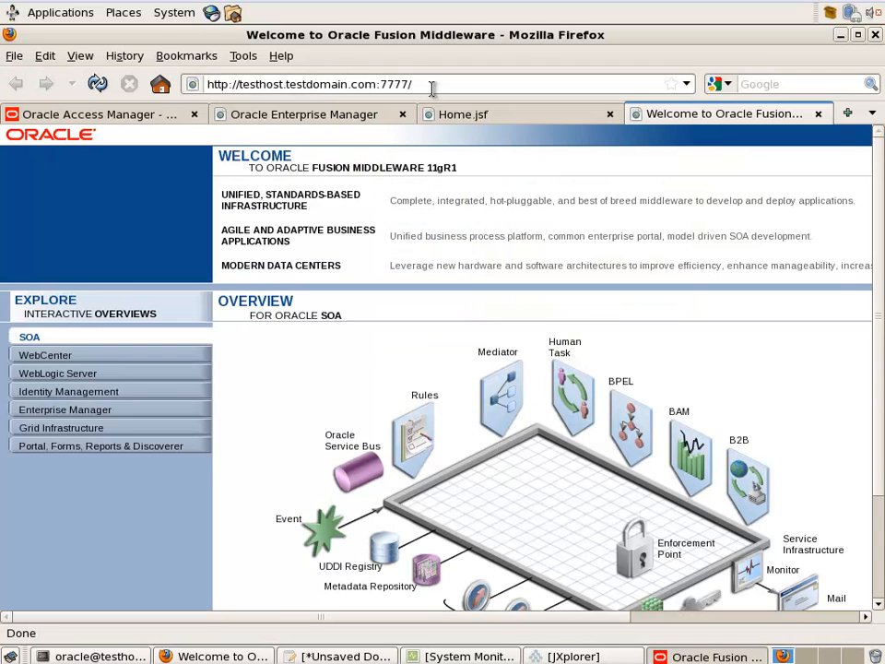
Check the port 7777 welcome page, then open ohs1 under Web Tier at testhost.testdomain.com:7001/em
{"action": "left_click", "coordinate": [432, 85]}
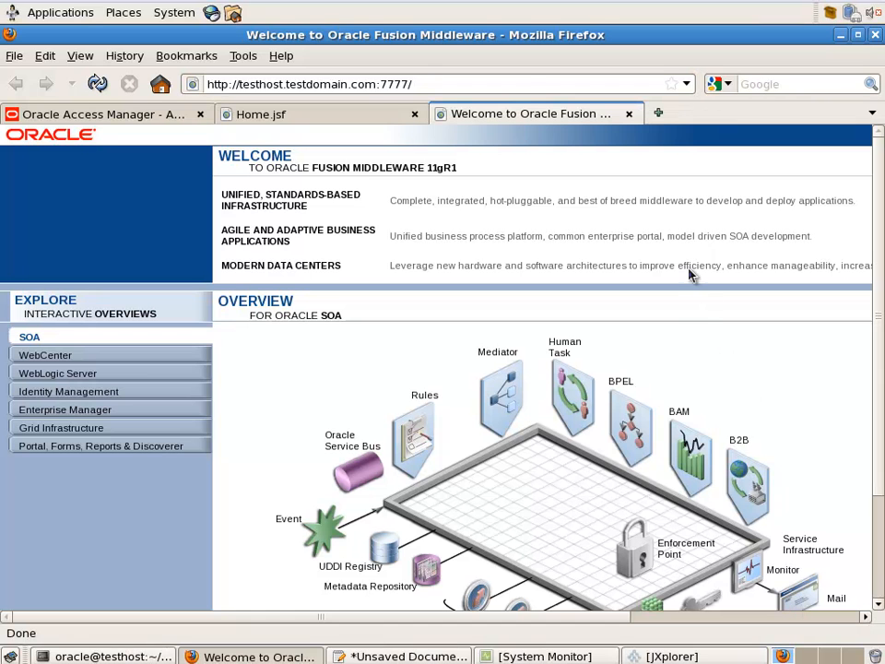
{"action": "left_click", "coordinate": [658, 113]}
{"action": "type", "text": "em"}
{"action": "key", "text": "Down"}
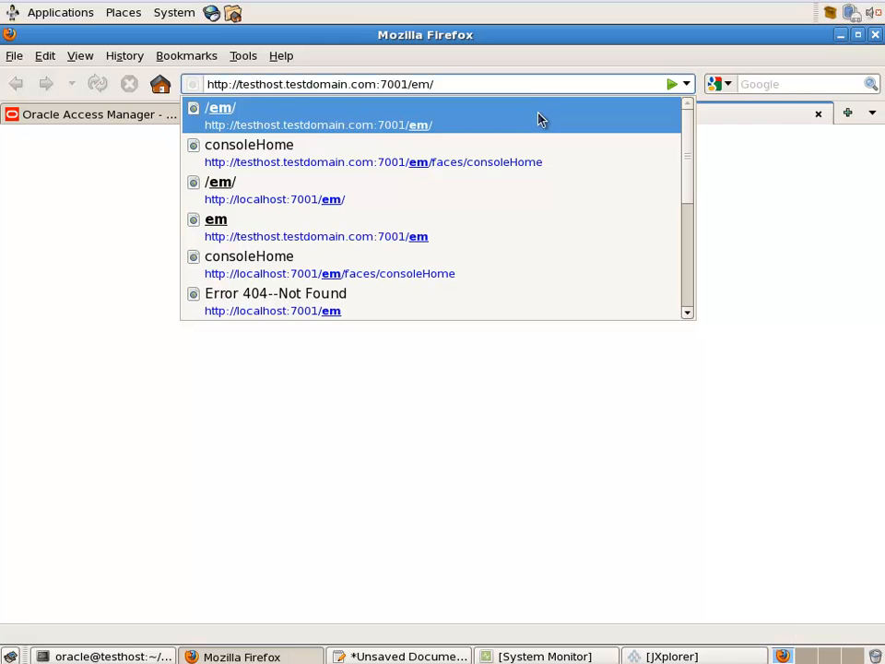
{"action": "left_click", "coordinate": [540, 119]}
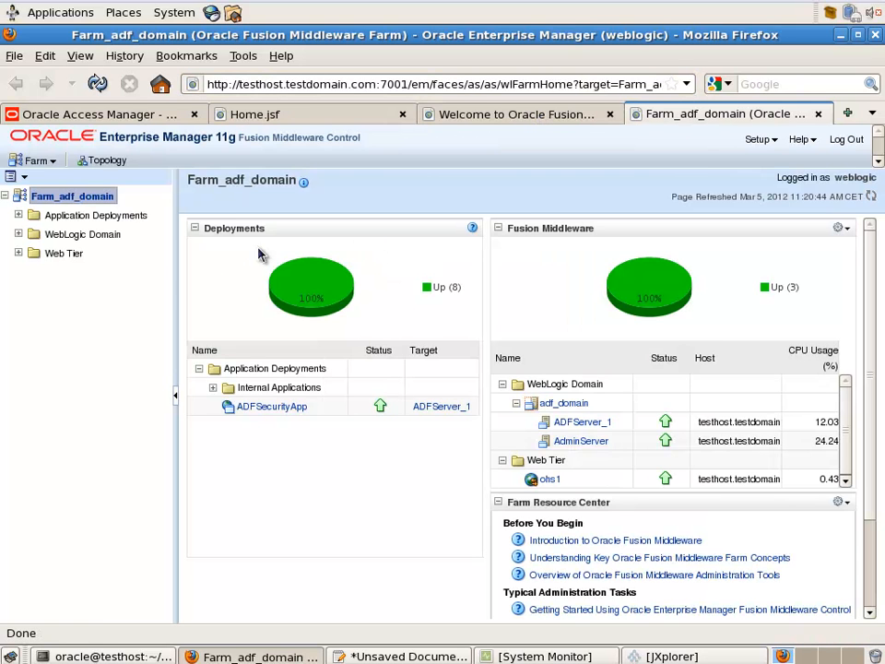
{"action": "left_click", "coordinate": [19, 253]}
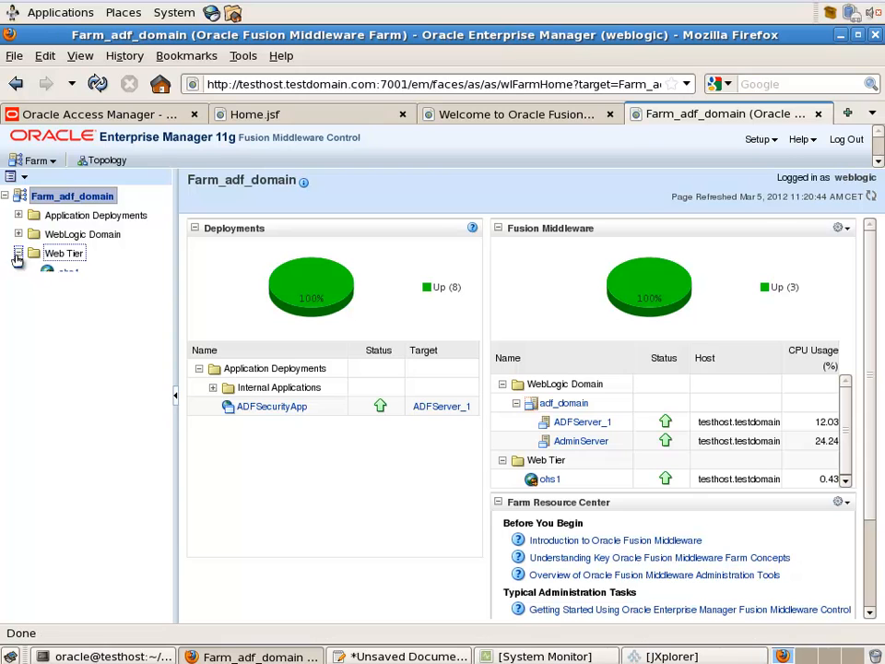
{"action": "left_click", "coordinate": [64, 275]}
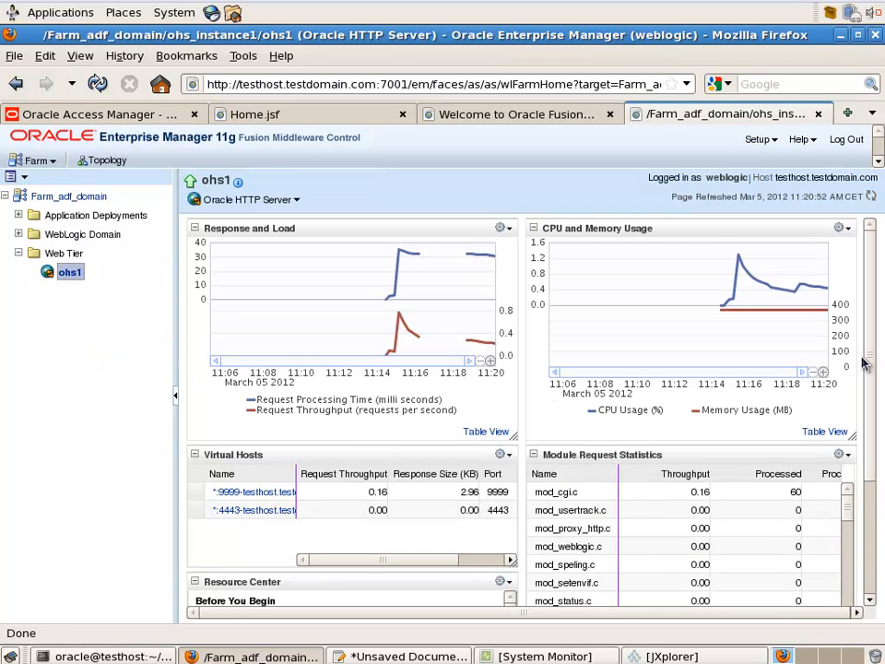
{"action": "left_click_drag", "start_coordinate": [872, 361], "coordinate": [871, 437]}
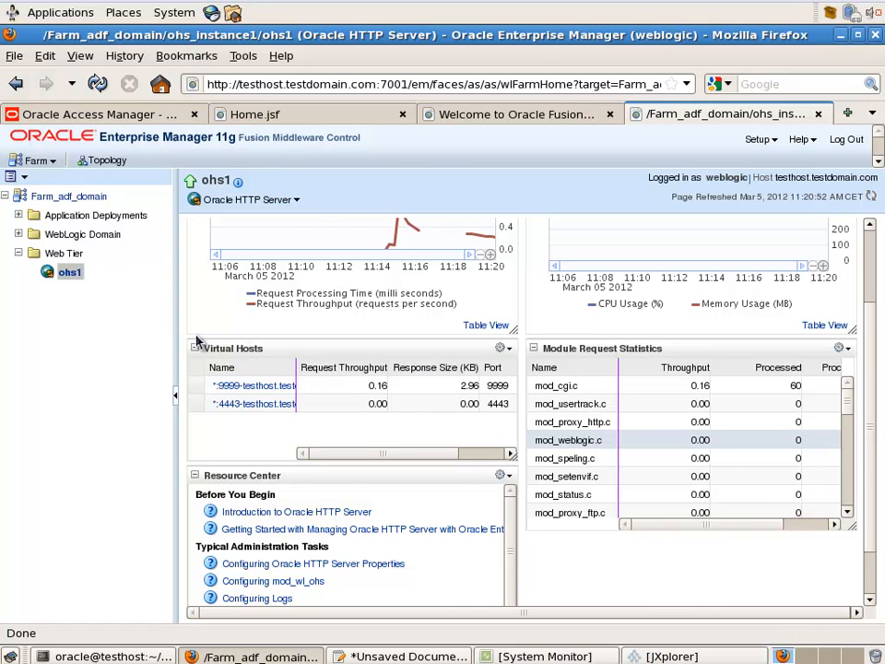
In ohs1's mod_wl_ohs Configuration, enter WebLogic Host testhost.testdomain.com and WebLogic Port 7003
{"action": "left_click", "coordinate": [70, 274]}
{"action": "right_click", "coordinate": [73, 276]}
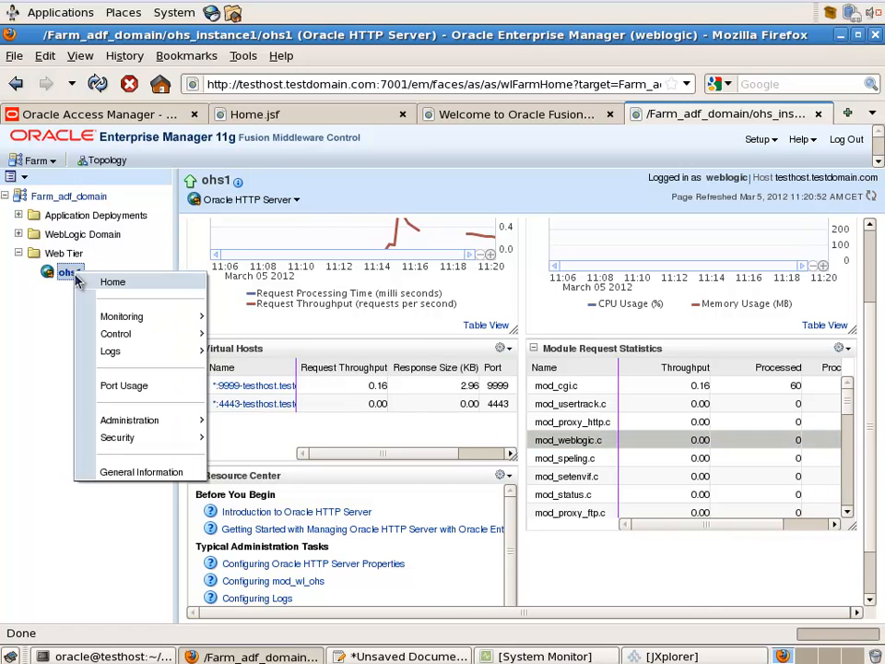
{"action": "mouse_move", "coordinate": [178, 426]}
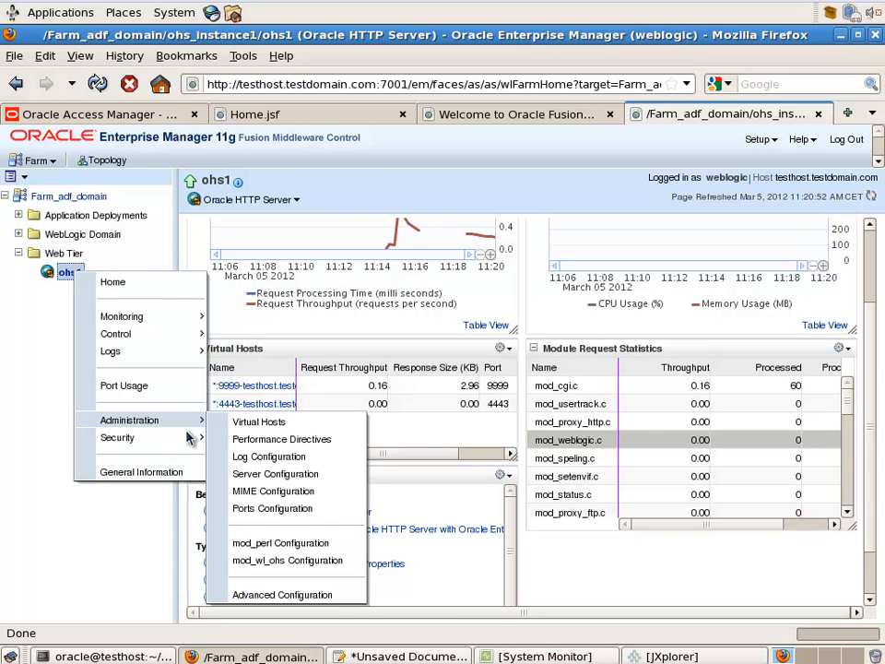
{"action": "left_click", "coordinate": [288, 562]}
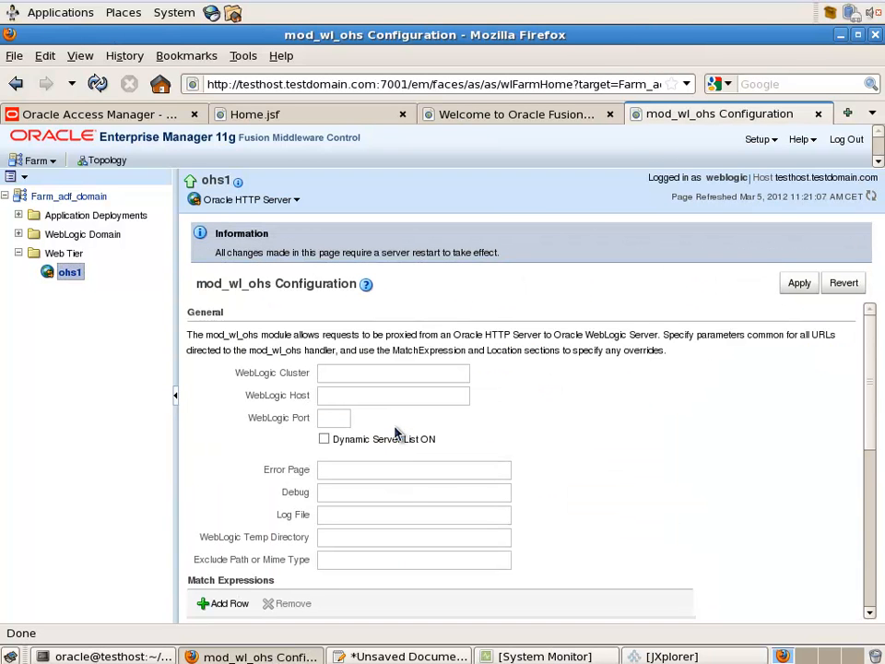
{"action": "left_click", "coordinate": [362, 394]}
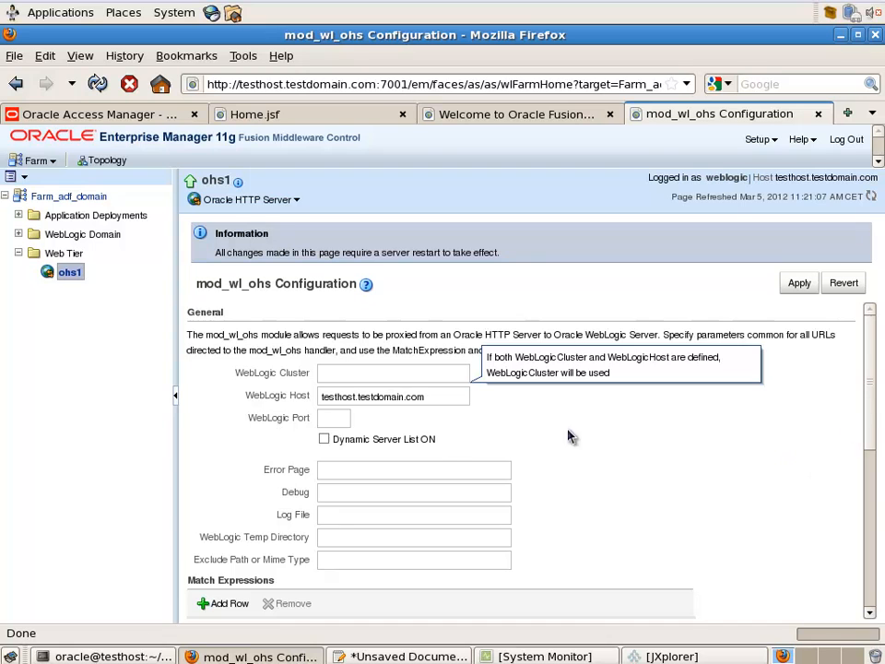
{"action": "left_click", "coordinate": [343, 420]}
{"action": "type", "text": "7003"}
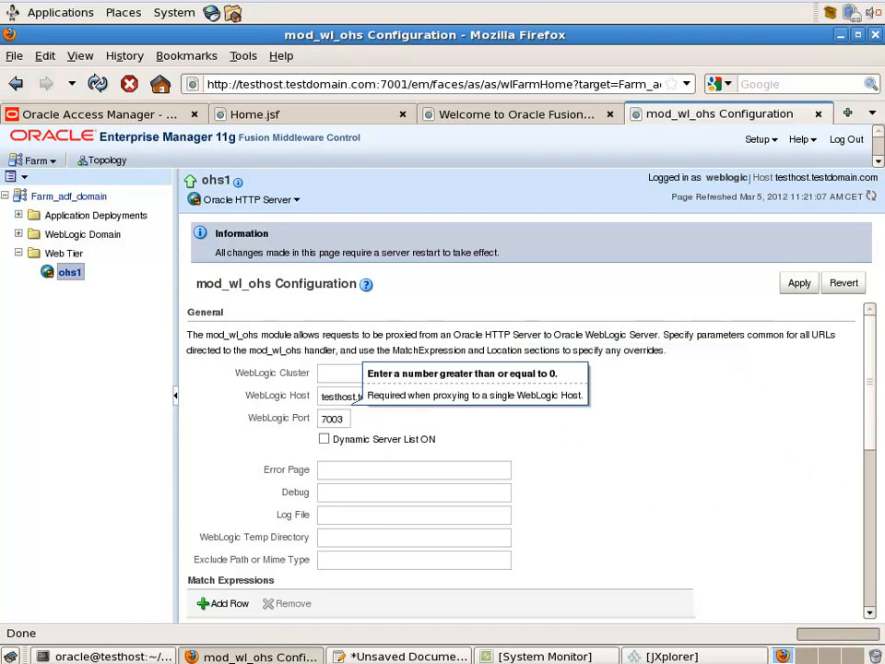
{"action": "left_click_drag", "start_coordinate": [868, 442], "coordinate": [871, 498]}
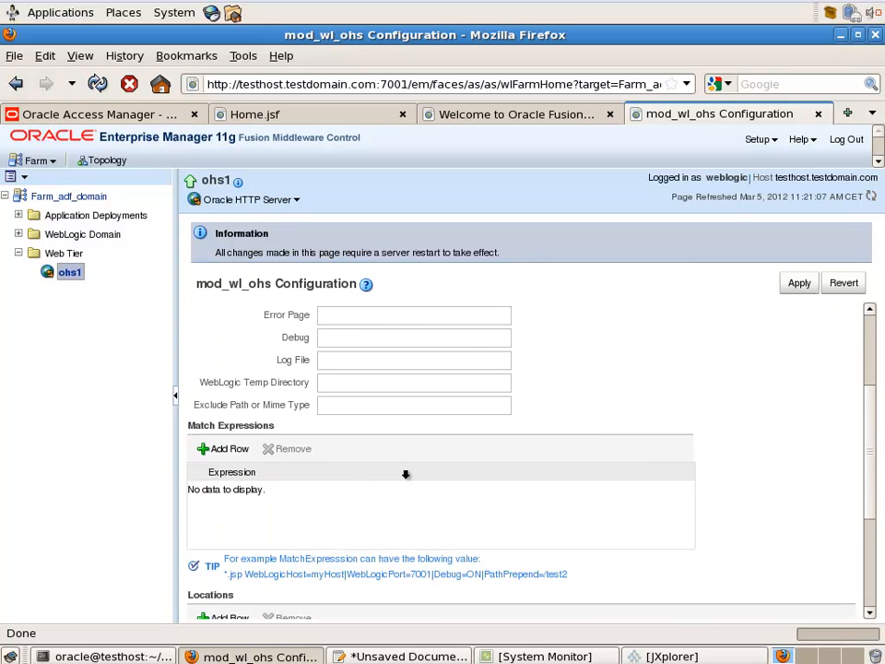
Add a match expression row with the value *.jsf
{"action": "left_click", "coordinate": [226, 450]}
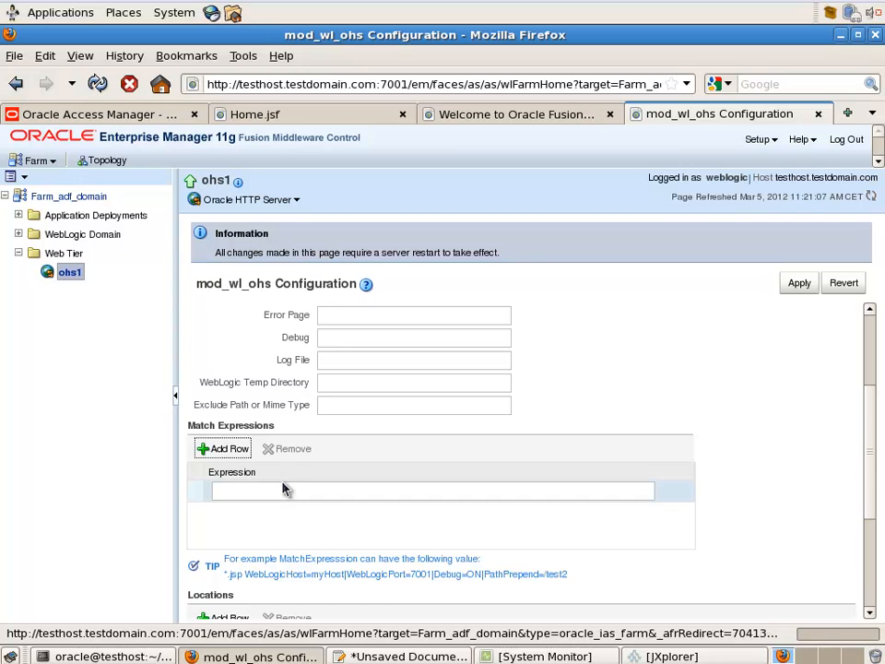
{"action": "left_click", "coordinate": [278, 493]}
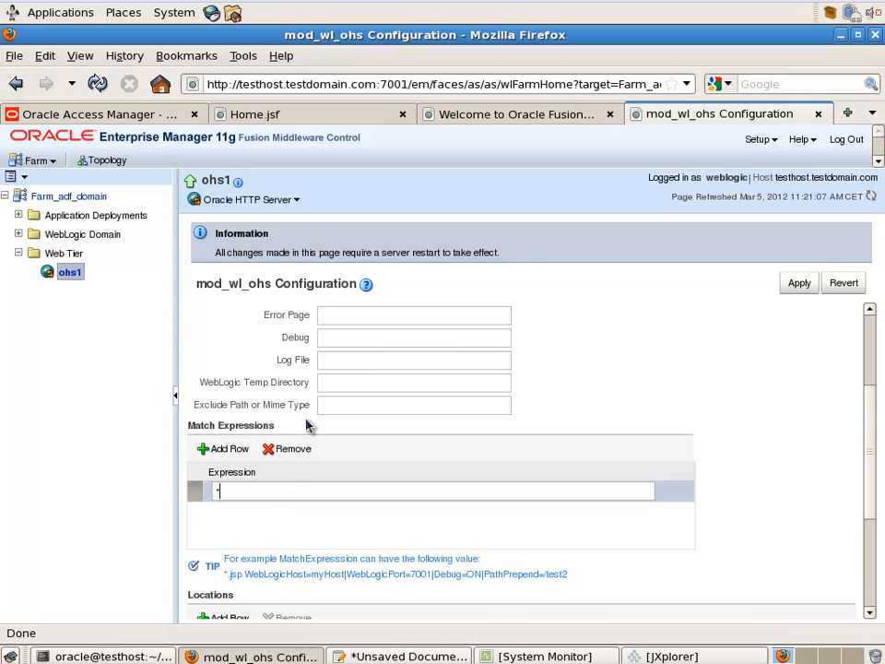
{"action": "type", "text": "*.jsf"}
{"action": "left_click_drag", "start_coordinate": [869, 461], "coordinate": [863, 517]}
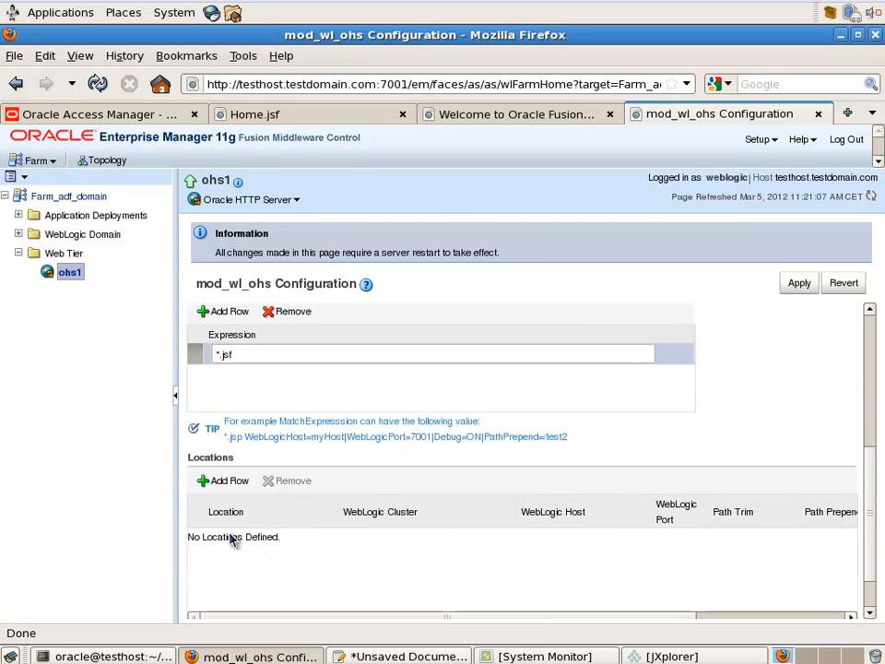
Add a Locations row for /AdfSecurity, fixing the doubled slash
{"action": "left_click", "coordinate": [222, 481]}
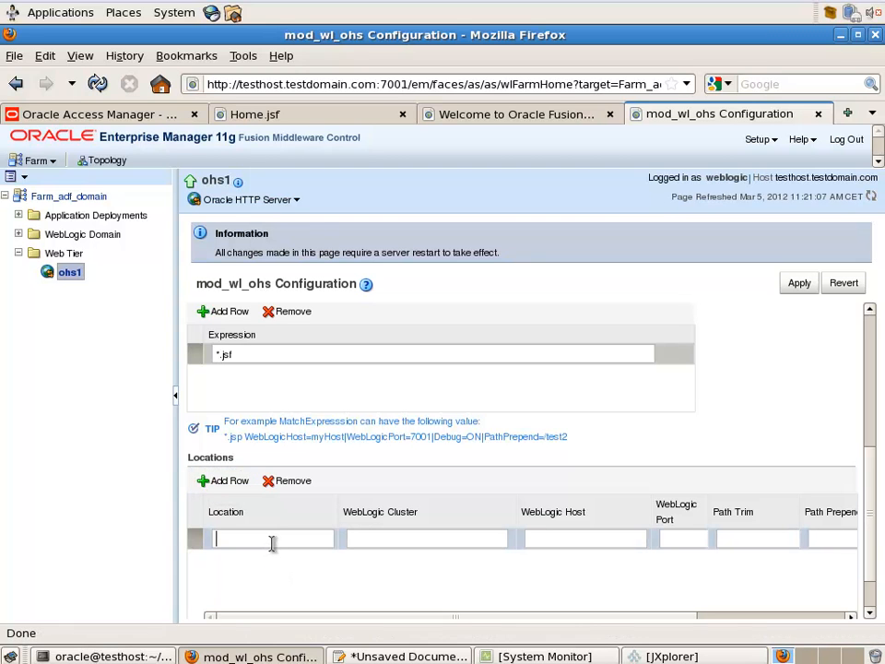
{"action": "left_click", "coordinate": [276, 536]}
{"action": "type", "text": "//AdfSecurity"}
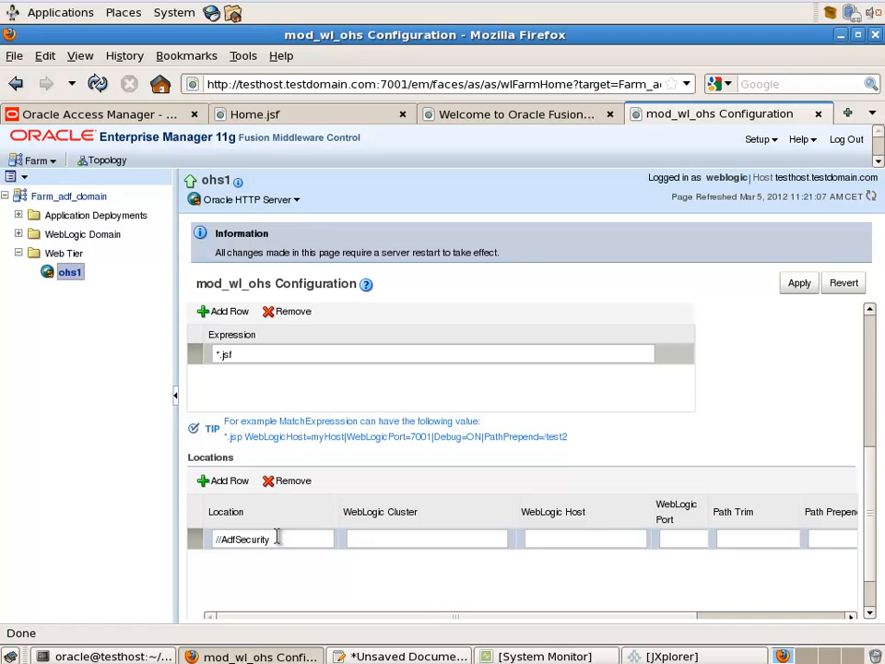
{"action": "left_click", "coordinate": [217, 540]}
{"action": "key", "text": "BackSpace"}
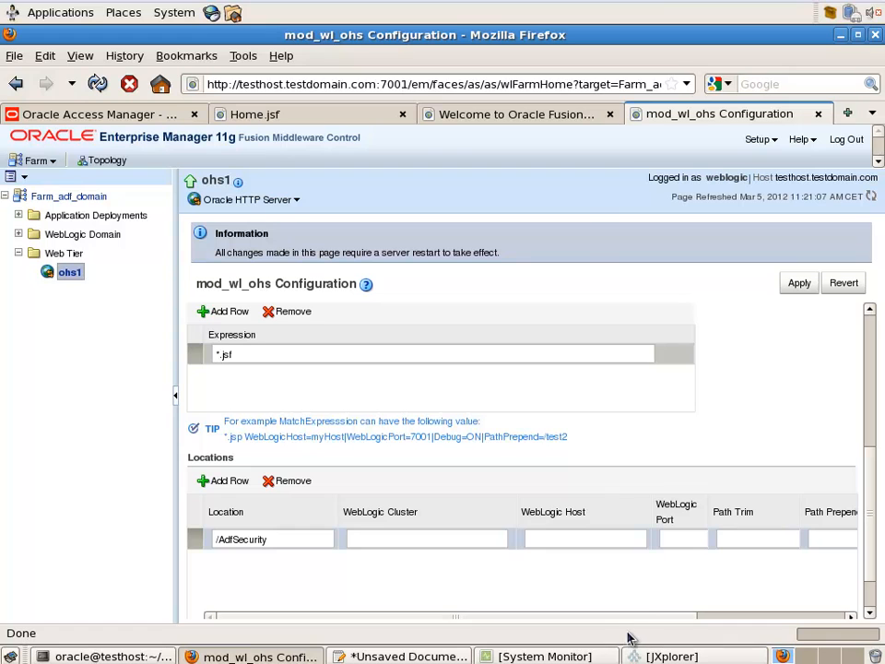
{"action": "left_click_drag", "start_coordinate": [647, 617], "coordinate": [806, 628]}
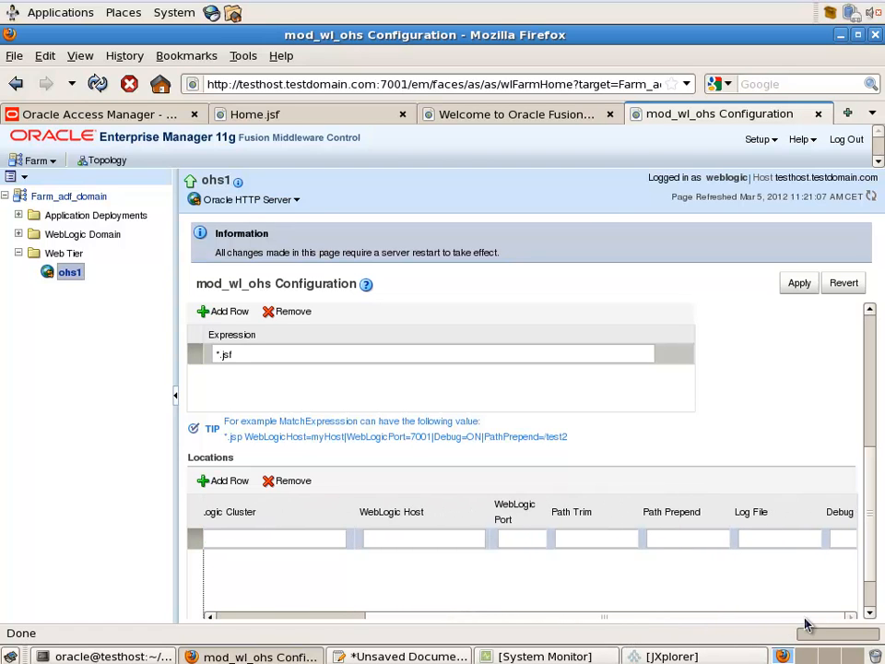
Apply the mod_wl_ohs changes, noting the server restart required
{"action": "left_click", "coordinate": [798, 283]}
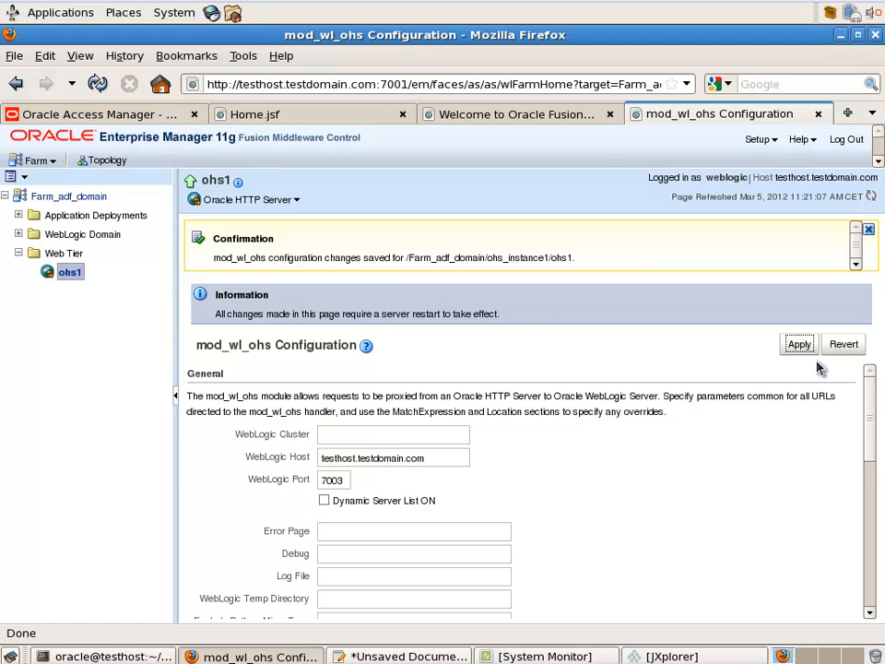
{"action": "left_click_drag", "start_coordinate": [382, 314], "coordinate": [428, 314]}
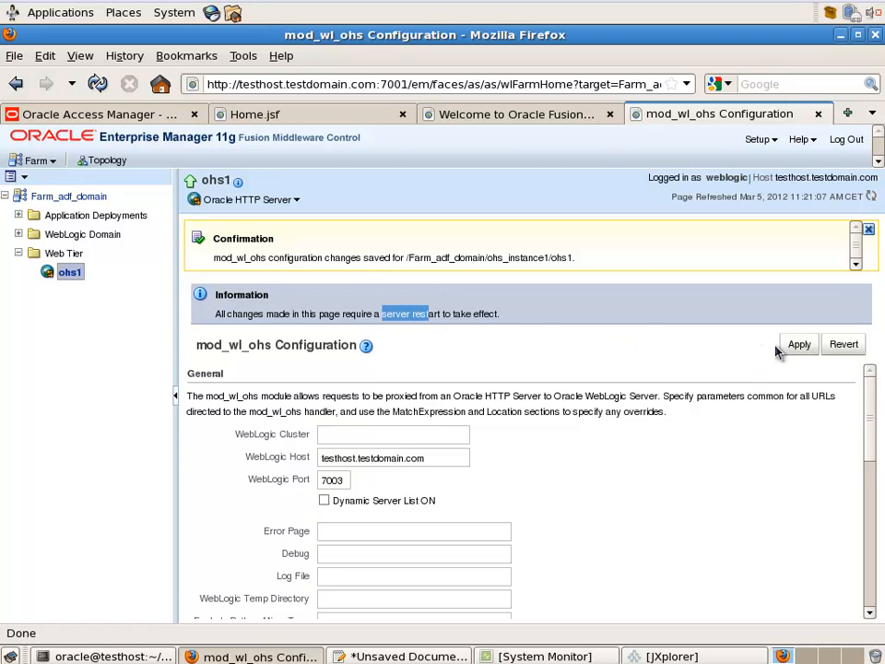
{"action": "left_click", "coordinate": [795, 348]}
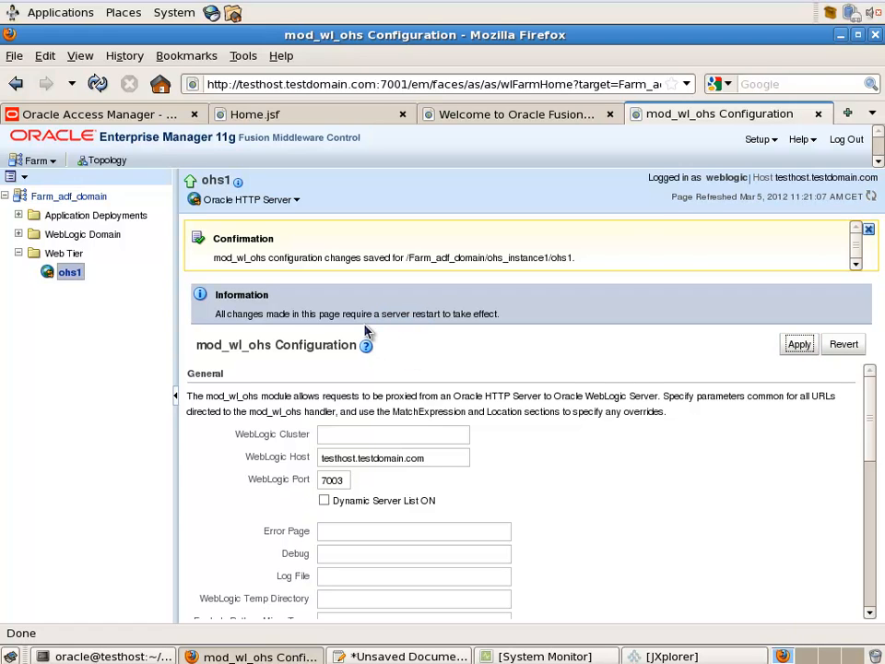
Restart ohs1 through Control > Restart, confirm it, and dismiss the success message
{"action": "right_click", "coordinate": [71, 277]}
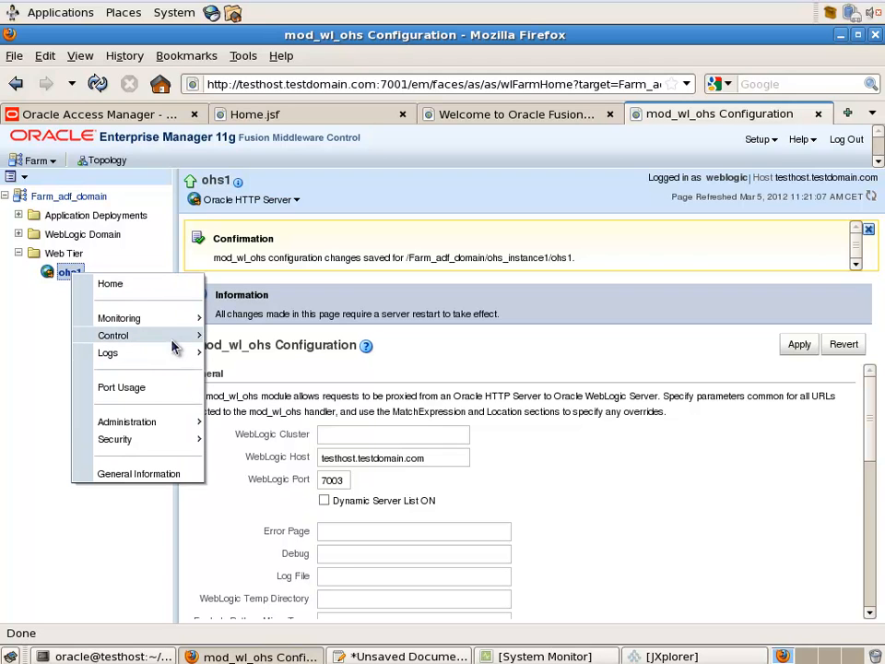
{"action": "mouse_move", "coordinate": [175, 346]}
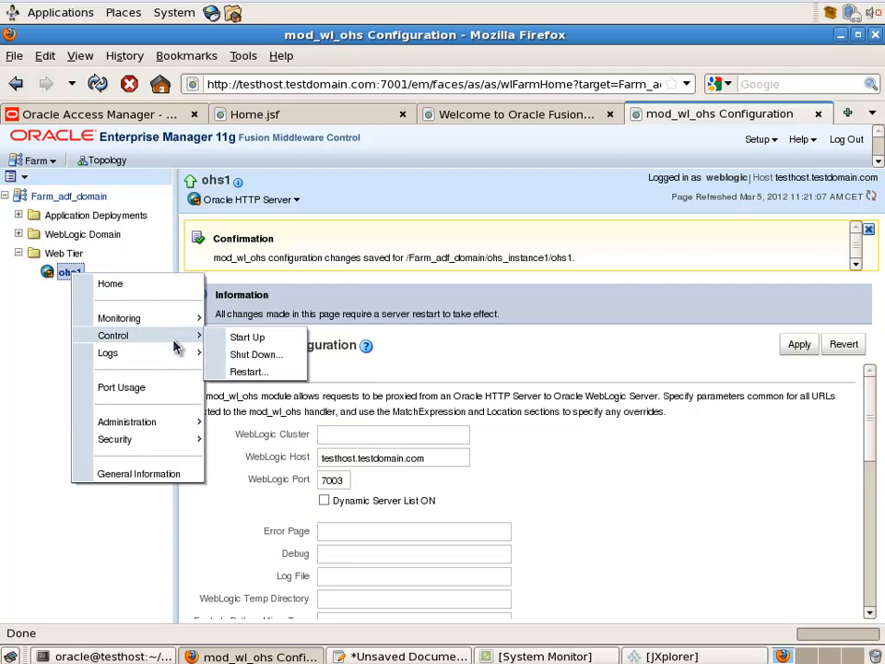
{"action": "left_click", "coordinate": [249, 375]}
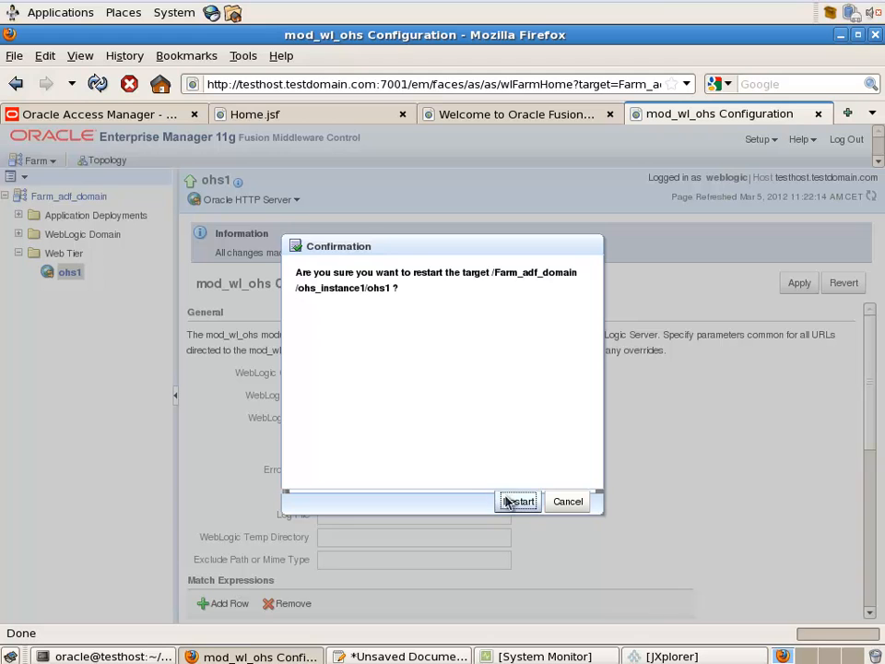
{"action": "left_click", "coordinate": [517, 502]}
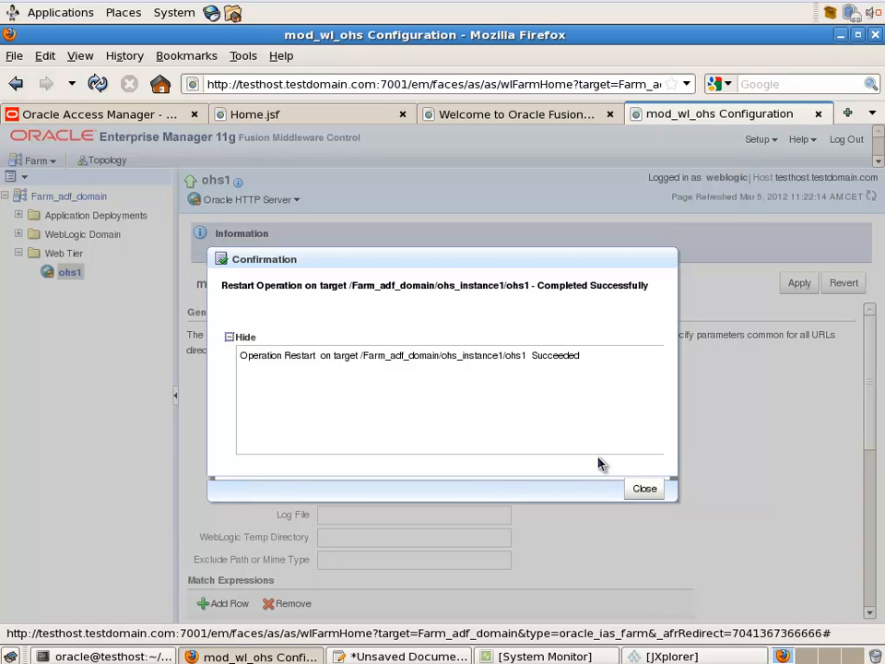
{"action": "left_click", "coordinate": [643, 489]}
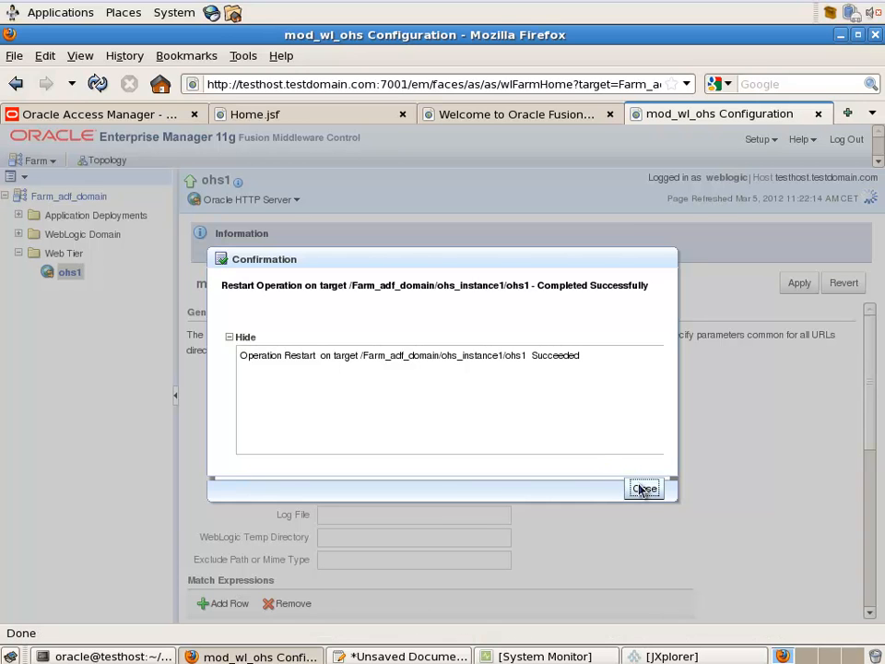
{"action": "left_click", "coordinate": [643, 490]}
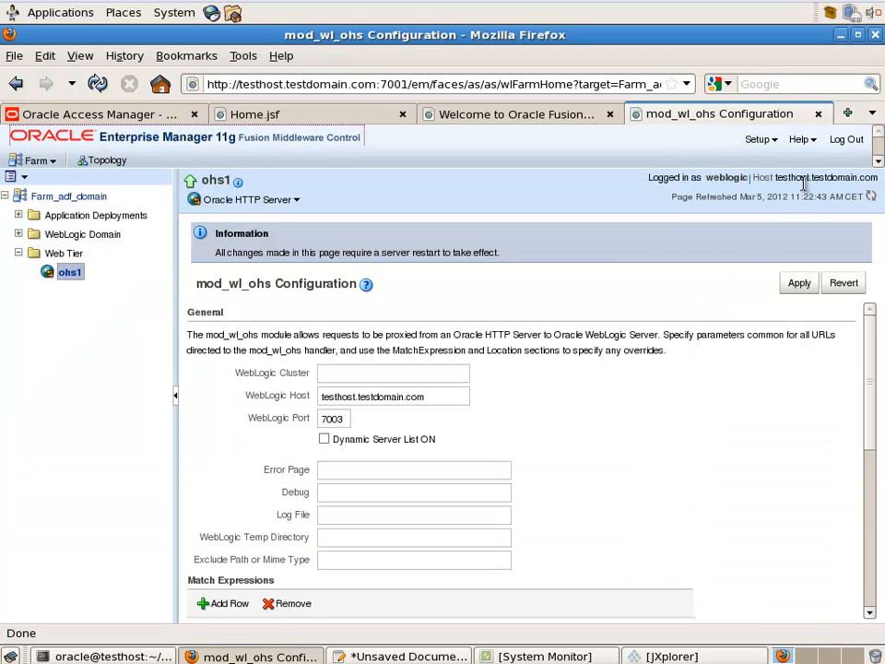
Open the copied Home.jsf address in a new tab with port 7003 changed to 7777
{"action": "left_click", "coordinate": [848, 114]}
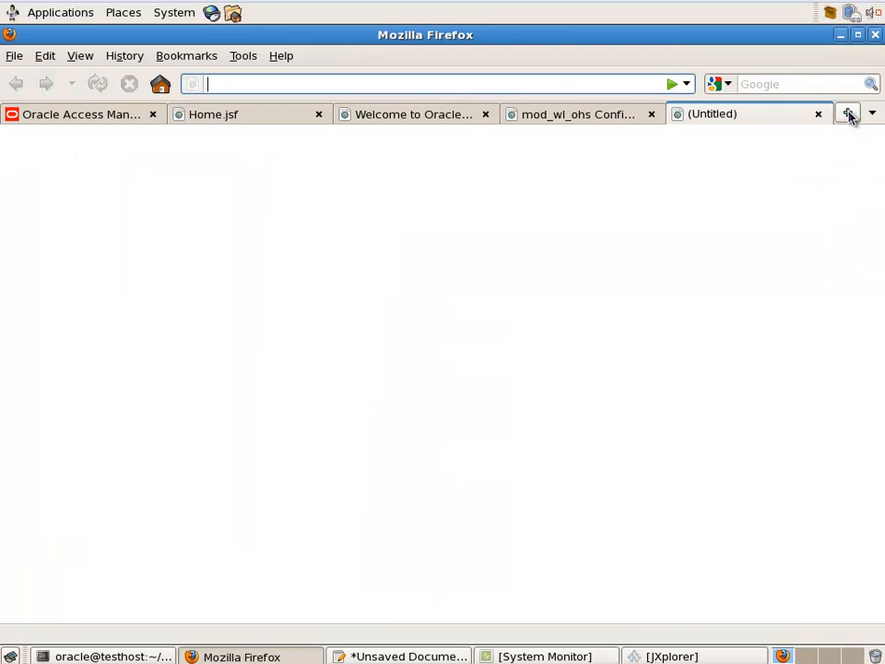
{"action": "left_click", "coordinate": [266, 120]}
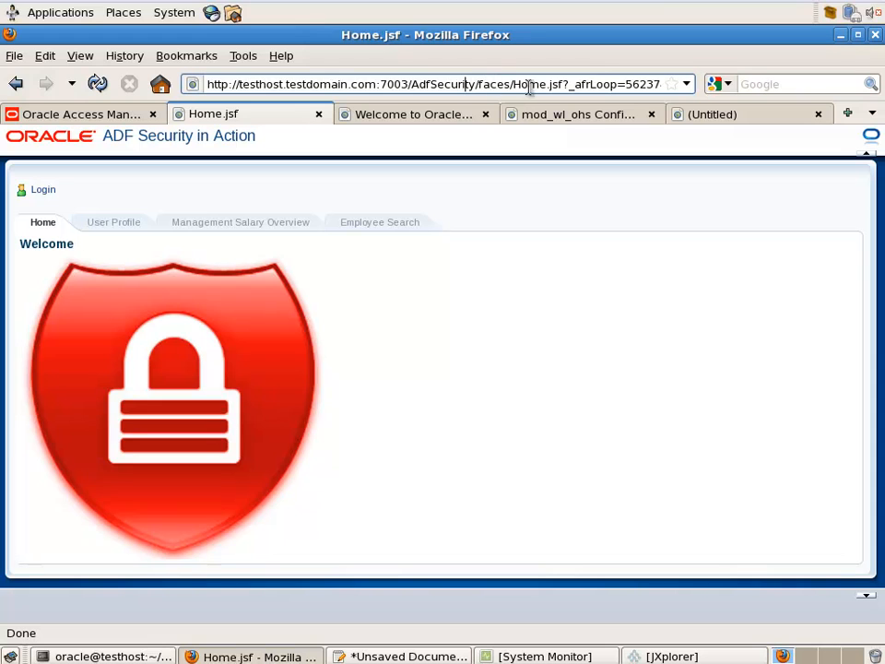
{"action": "left_click_drag", "start_coordinate": [563, 84], "coordinate": [197, 87]}
{"action": "key", "text": "ctrl+c"}
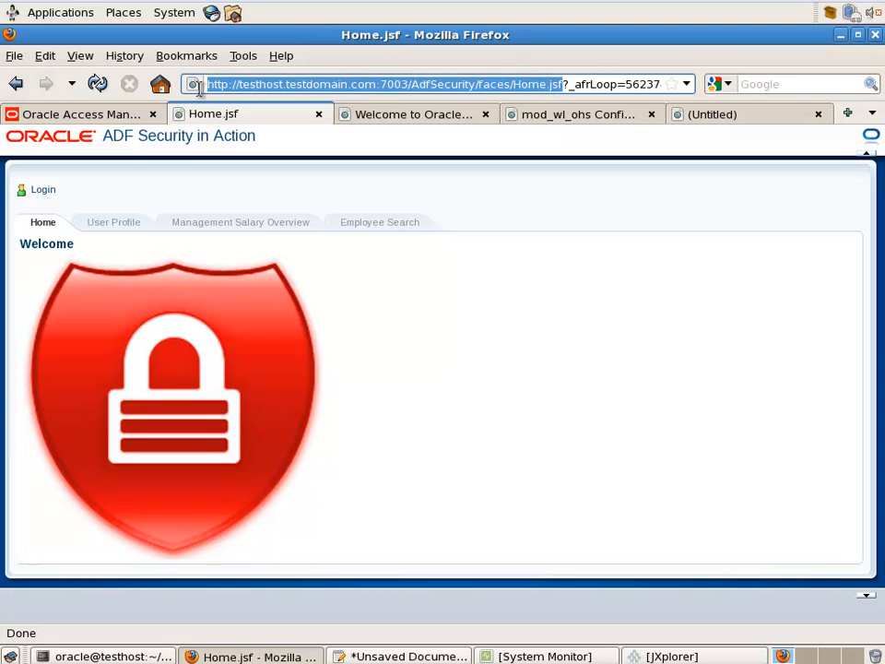
{"action": "left_click", "coordinate": [728, 115]}
{"action": "left_click", "coordinate": [453, 82]}
{"action": "key", "text": "ctrl+v"}
{"action": "left_click_drag", "start_coordinate": [410, 83], "coordinate": [403, 84]}
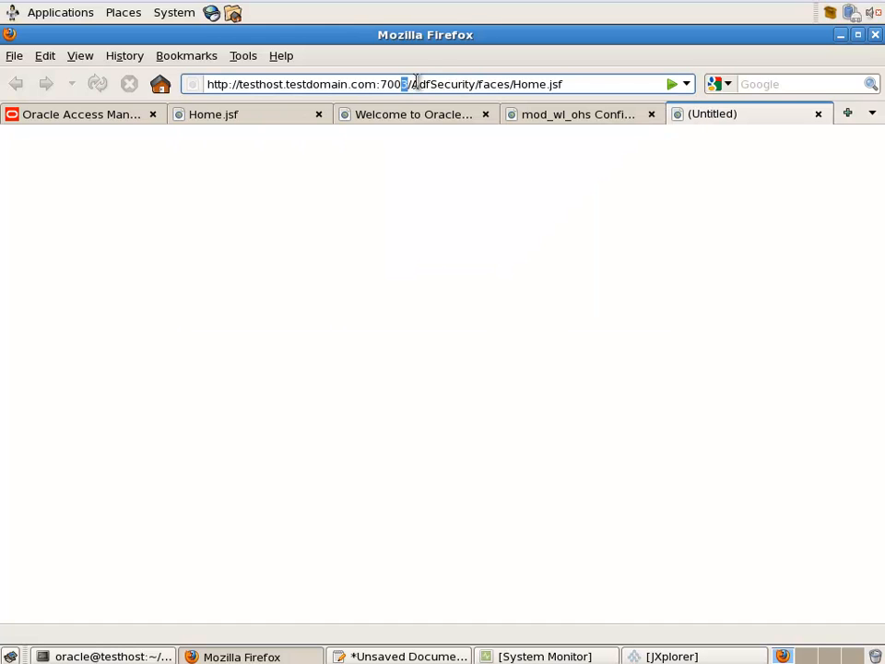
{"action": "key", "text": "BackSpace"}
{"action": "key", "text": "BackSpace"}
{"action": "key", "text": "BackSpace"}
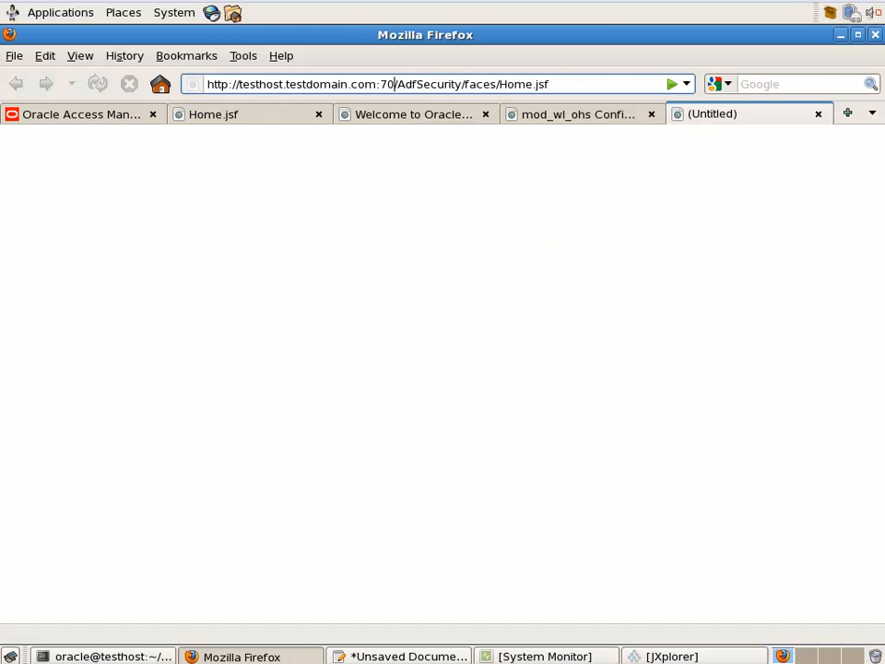
{"action": "type", "text": "777"}
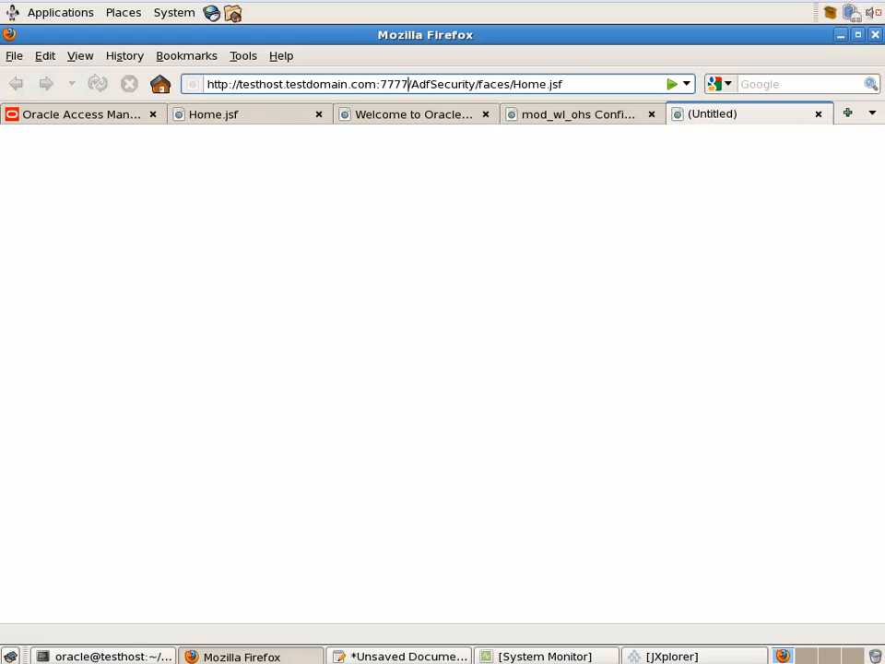
{"action": "key", "text": "Return"}
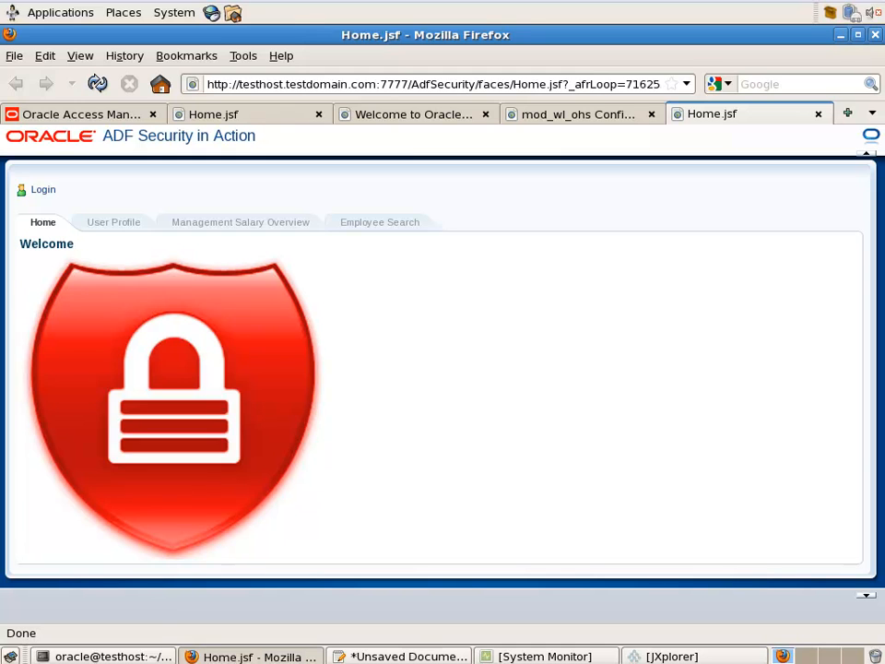
Log in to the application with the username and account password
{"action": "left_click", "coordinate": [35, 191]}
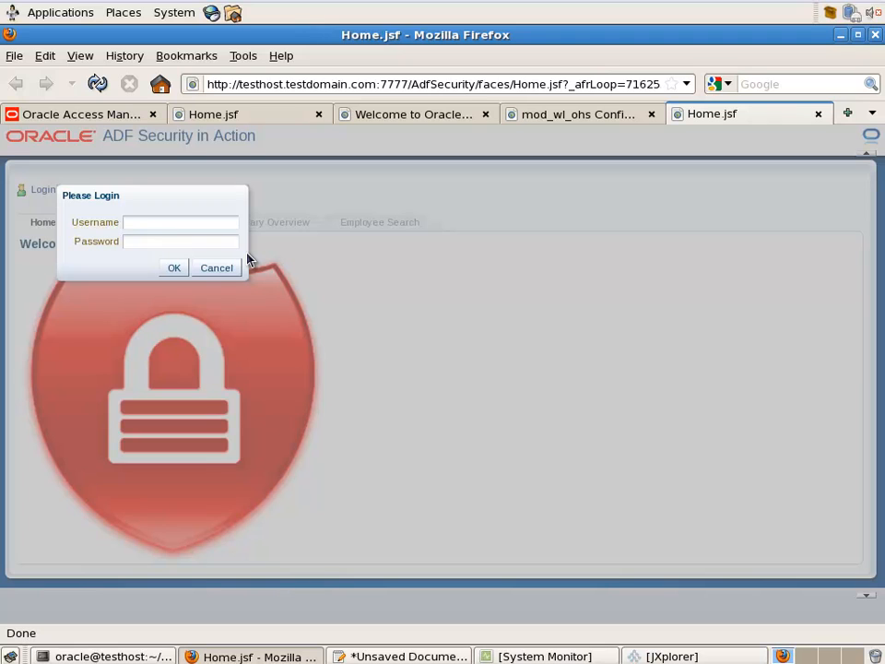
{"action": "type", "text": "ahunold"}
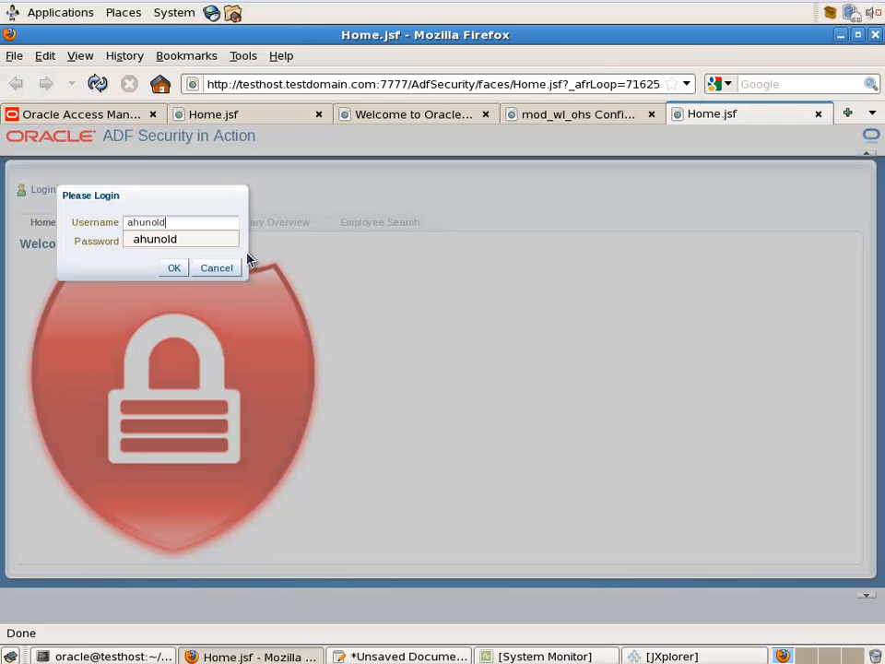
{"action": "key", "text": "Tab"}
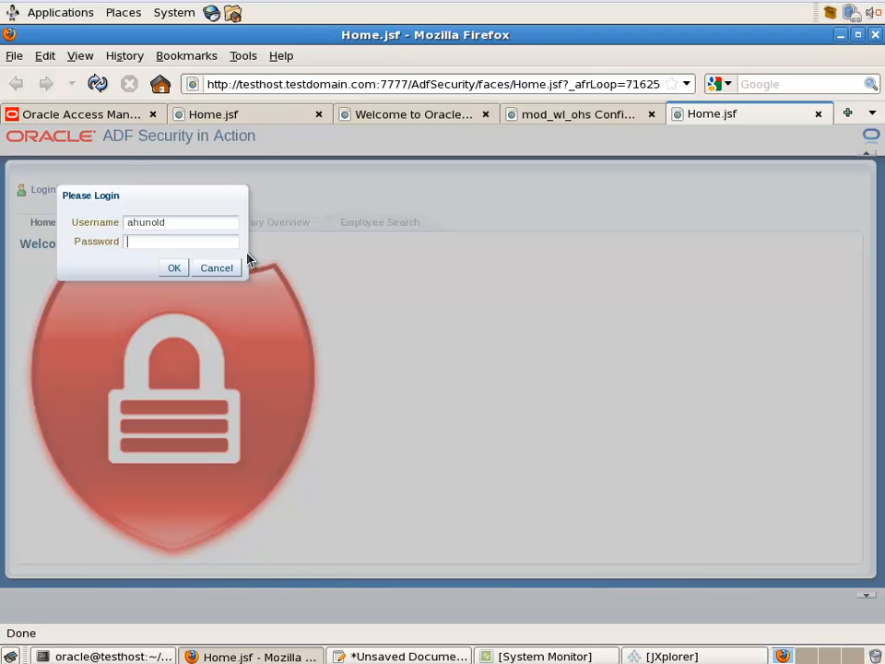
{"action": "type", "text": "welcome1"}
{"action": "left_click", "coordinate": [175, 268]}
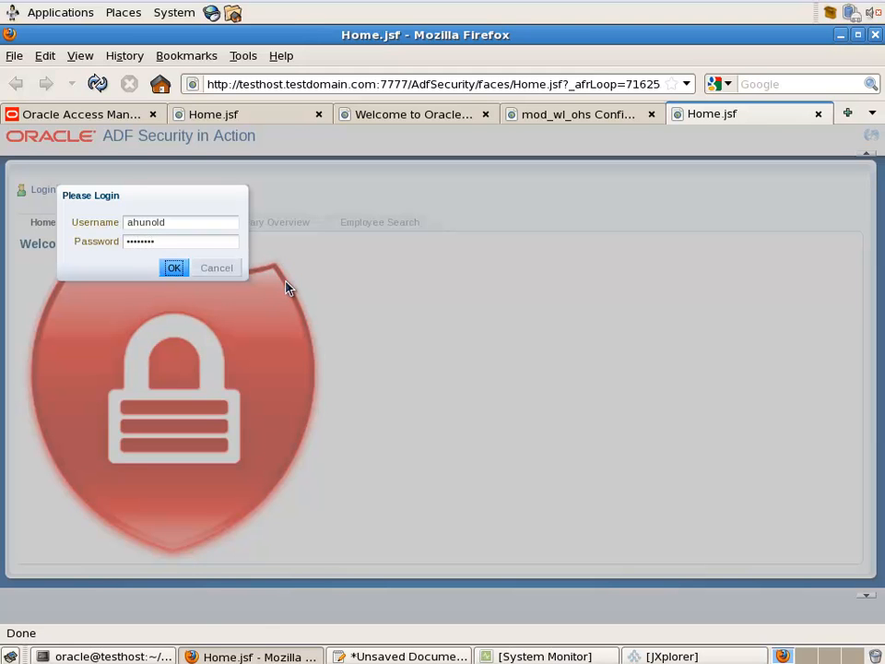
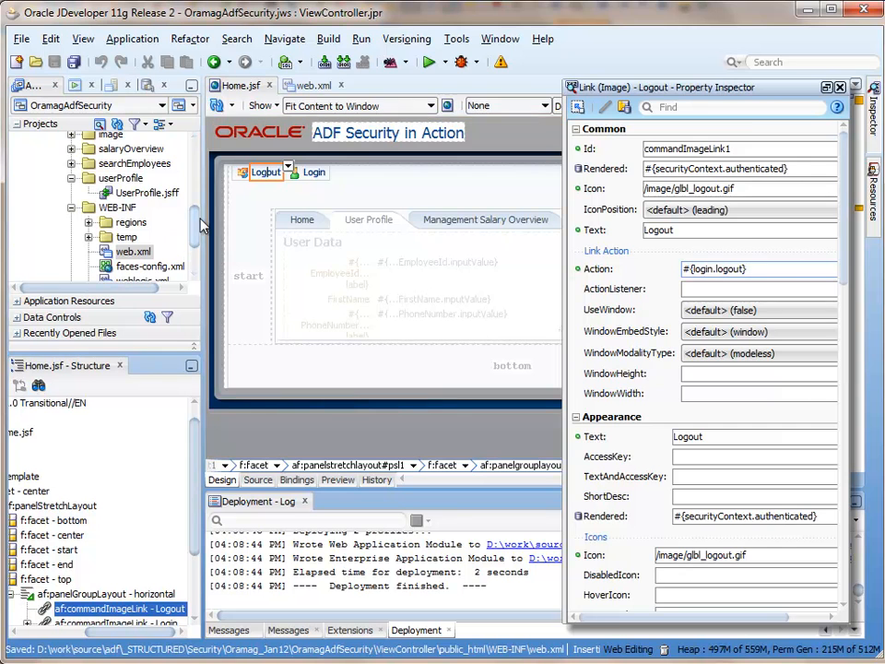
Open LoginBean.java from the project in the source editor
{"action": "scroll", "coordinate": [189, 228], "scroll_direction": "up", "scroll_amount": 4}
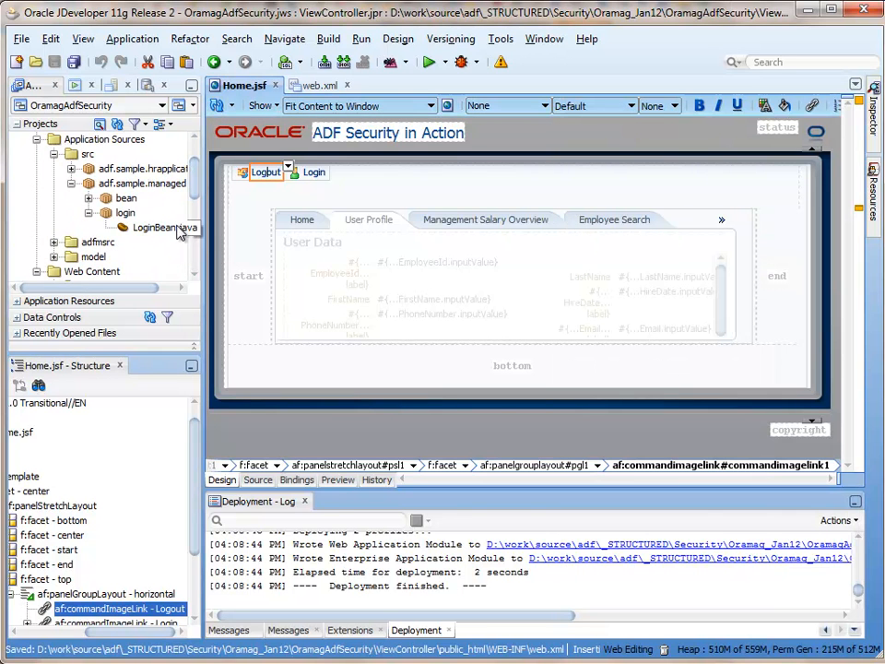
{"action": "double_click", "coordinate": [179, 231]}
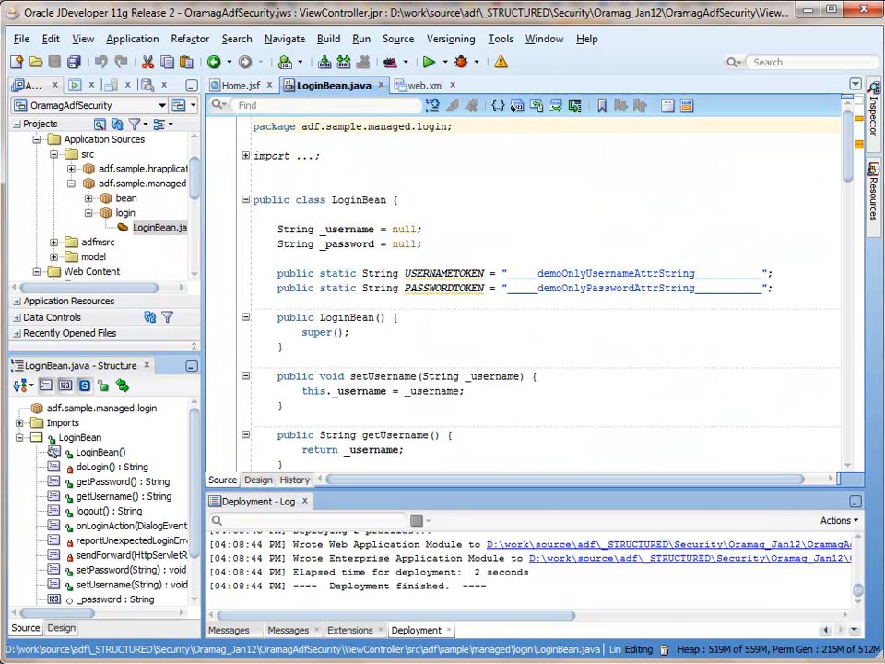
Comment out the old redirect body of the logout() method in LoginBean.java
{"action": "scroll", "coordinate": [830, 249], "scroll_direction": "down", "scroll_amount": 18}
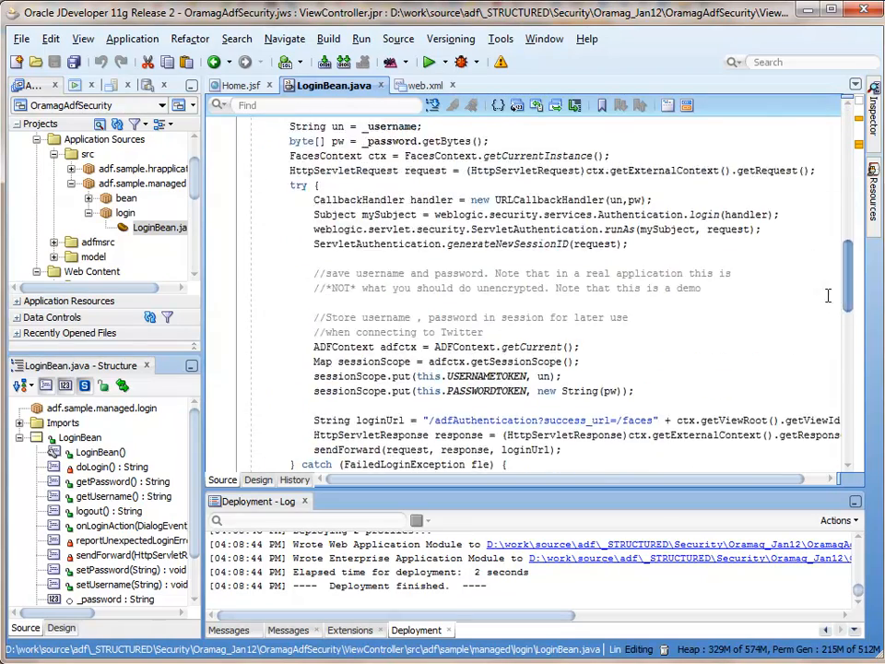
{"action": "scroll", "coordinate": [816, 369], "scroll_direction": "down", "scroll_amount": 8}
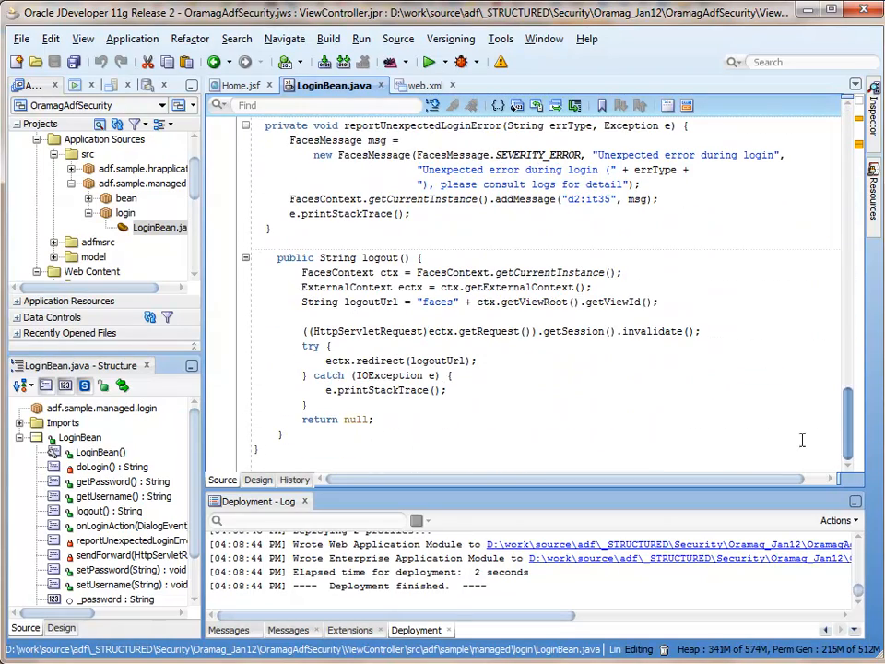
{"action": "left_click", "coordinate": [412, 275]}
{"action": "left_click", "coordinate": [411, 287]}
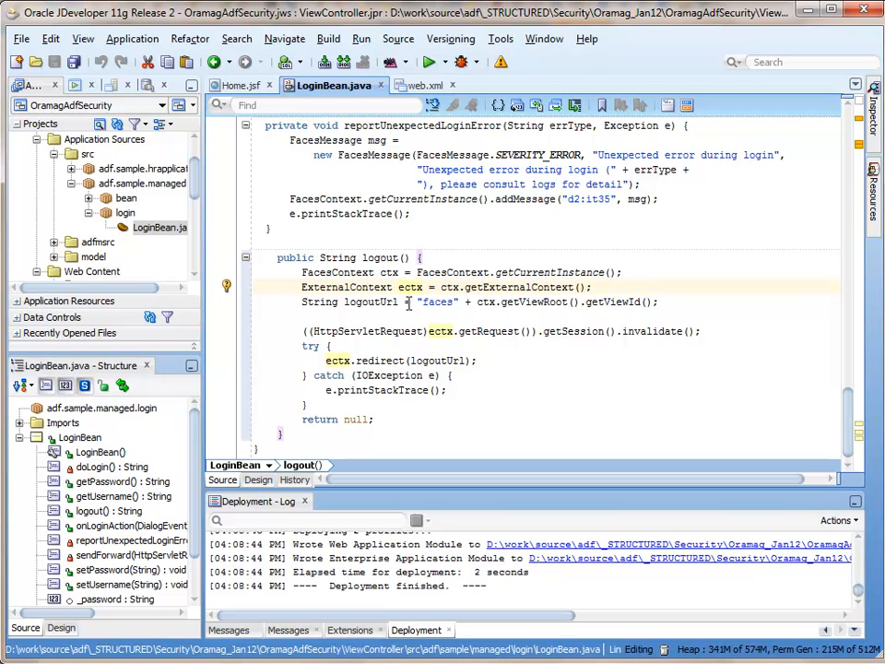
{"action": "left_click_drag", "start_coordinate": [701, 330], "coordinate": [260, 300]}
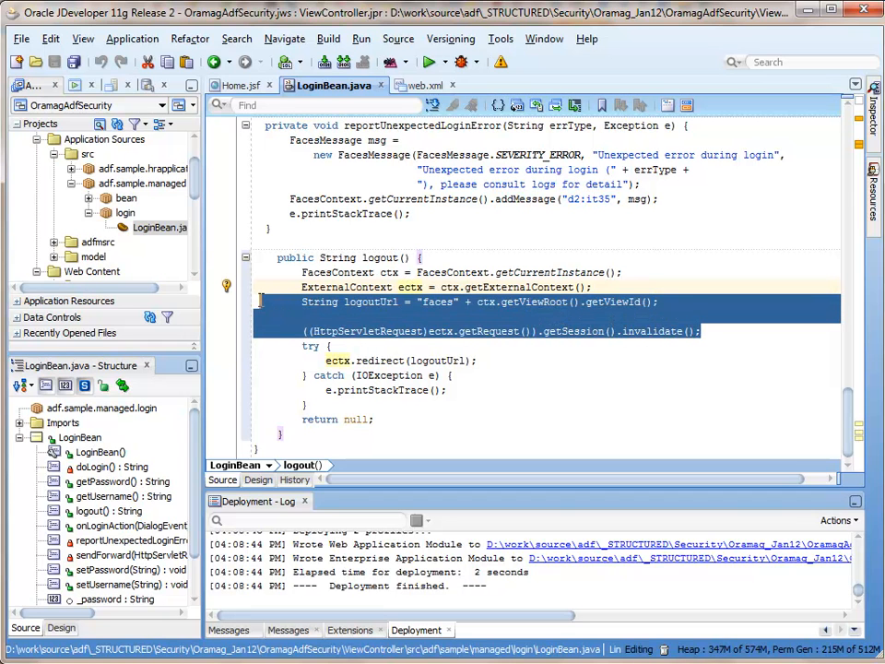
{"action": "left_click", "coordinate": [396, 407]}
{"action": "key", "text": "shift+Up"}
{"action": "key", "text": "shift+Up"}
{"action": "key", "text": "shift+Up"}
{"action": "key", "text": "shift+Up"}
{"action": "key", "text": "shift+Up"}
{"action": "key", "text": "shift+Up"}
{"action": "key", "text": "shift+Up"}
{"action": "key", "text": "shift+Up"}
{"action": "key", "text": "shift+Up"}
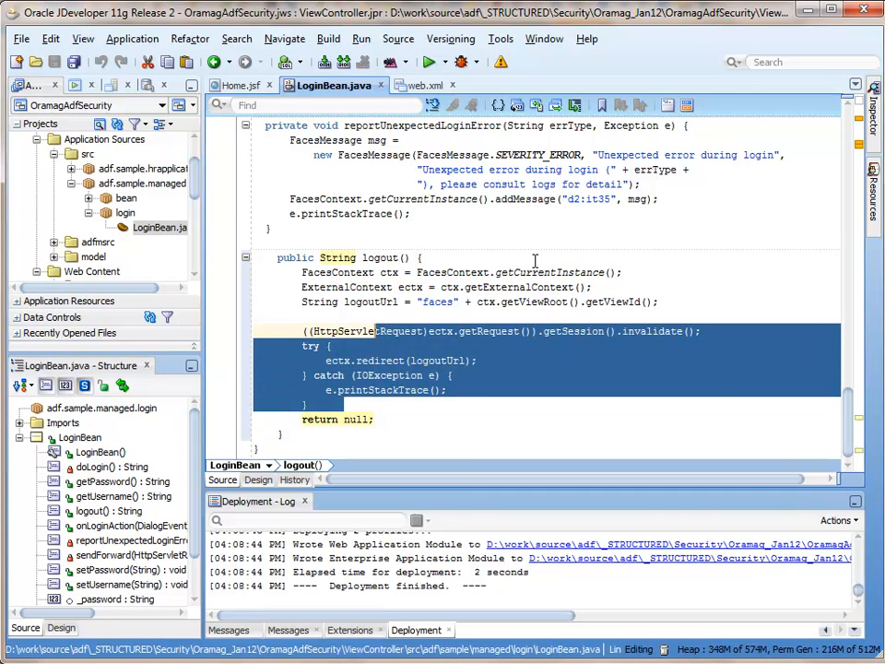
{"action": "key", "text": "shift+Home"}
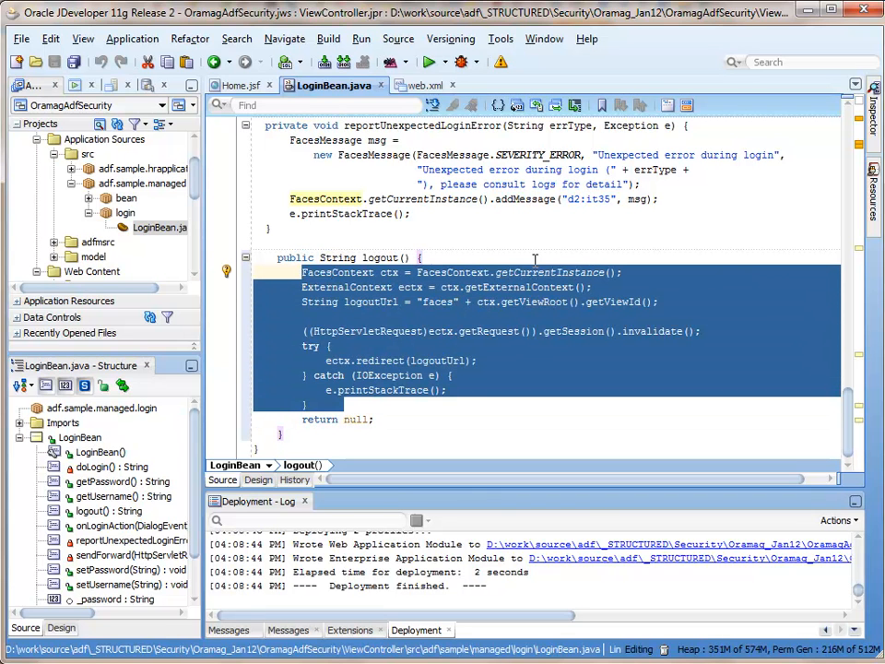
{"action": "key", "text": "shift+Home"}
{"action": "key", "text": "ctrl+slash"}
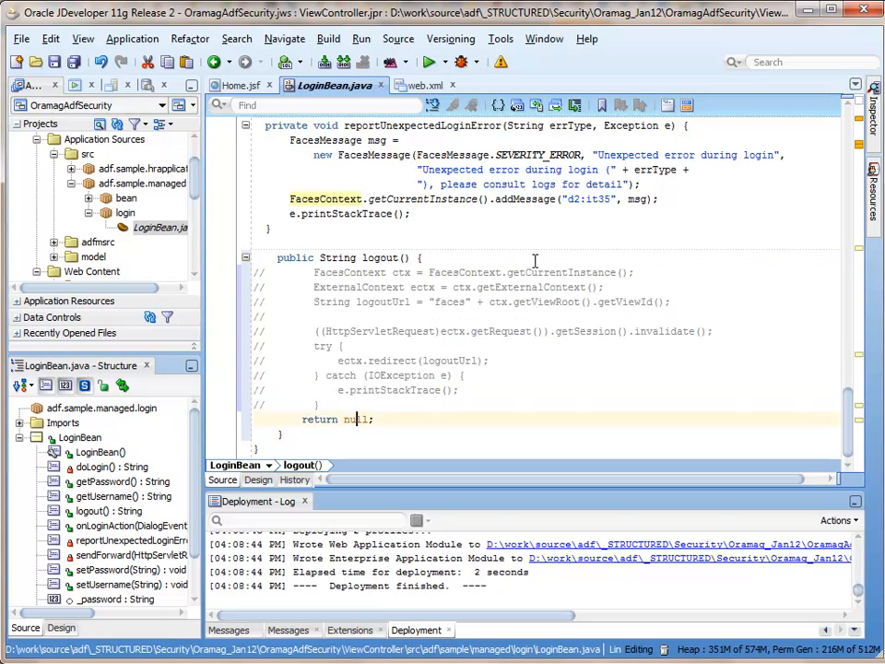
Insert the sendForward code to /adfAuthentication?logout=true&end_url=/faces and save LoginBean.java
{"action": "key", "text": "Return"}
{"action": "key", "text": "Return"}
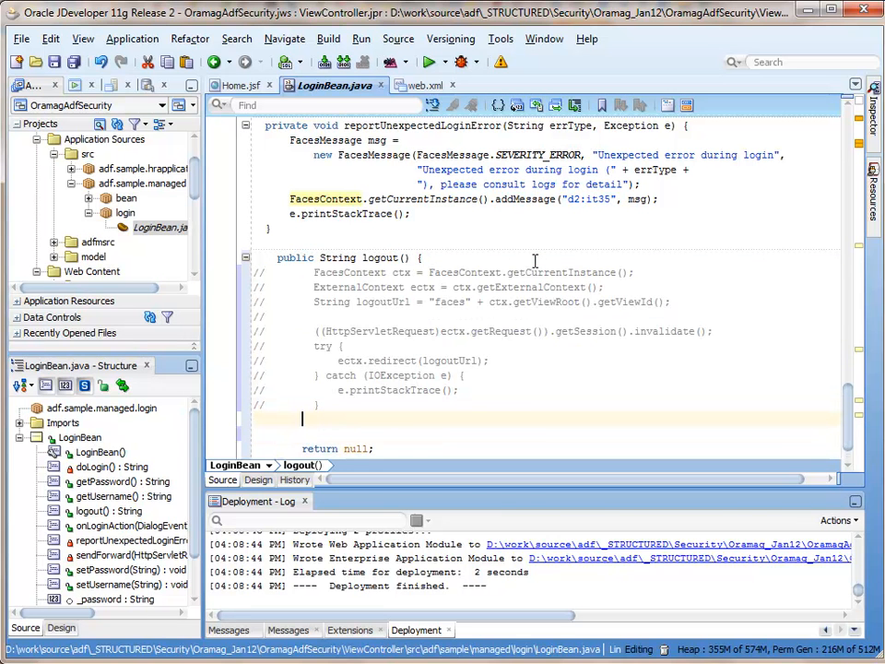
{"action": "key", "text": "ctrl+v"}
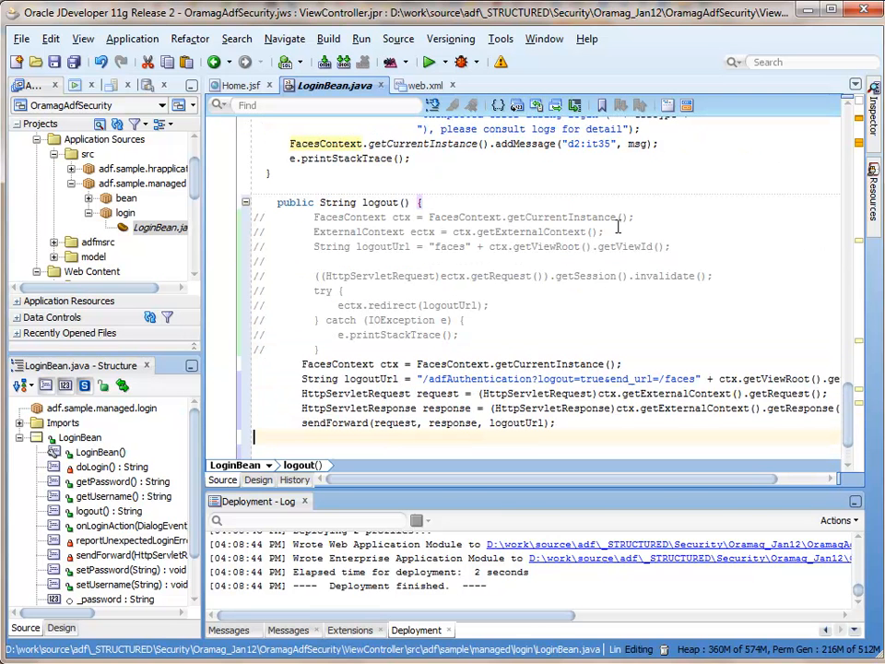
{"action": "left_click_drag", "start_coordinate": [357, 482], "coordinate": [392, 485]}
{"action": "left_click_drag", "start_coordinate": [202, 366], "coordinate": [130, 373]}
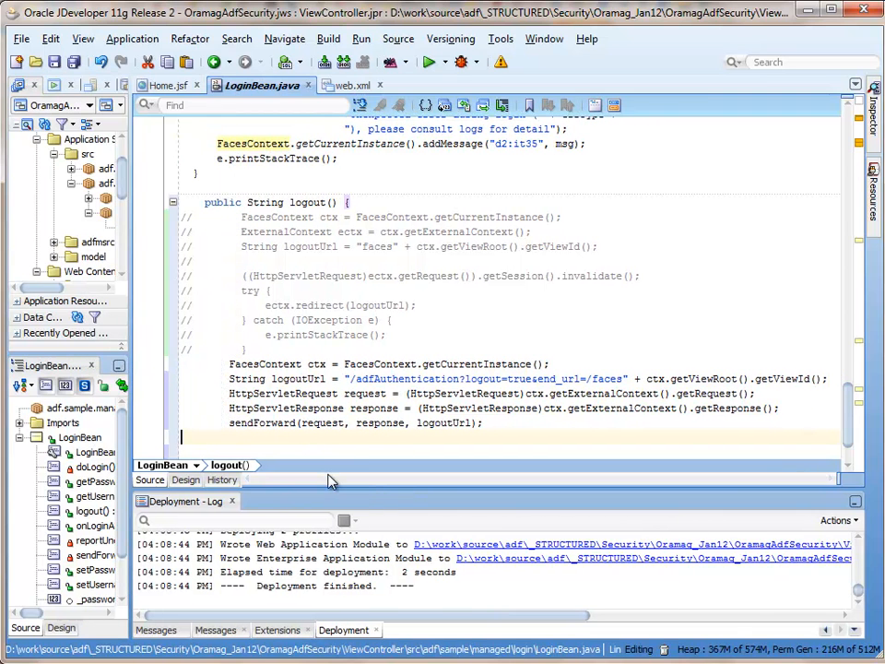
{"action": "scroll", "coordinate": [315, 422], "scroll_direction": "down", "scroll_amount": 1}
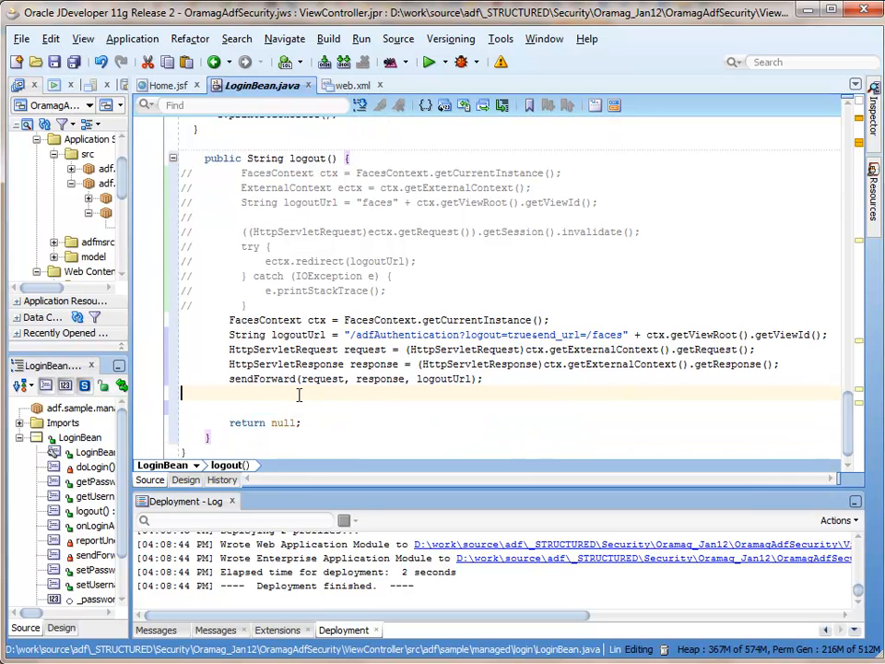
{"action": "left_click", "coordinate": [73, 63]}
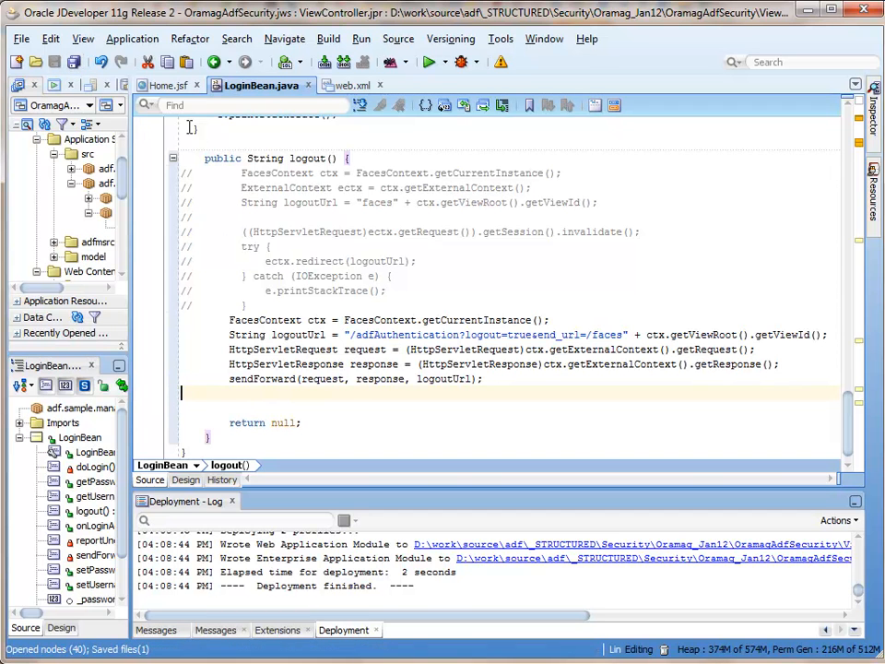
{"action": "left_click", "coordinate": [132, 38]}
Deploy AdfSecurityApp_Project1_AdfSecurityApp to its EAR file
{"action": "mouse_move", "coordinate": [262, 313]}
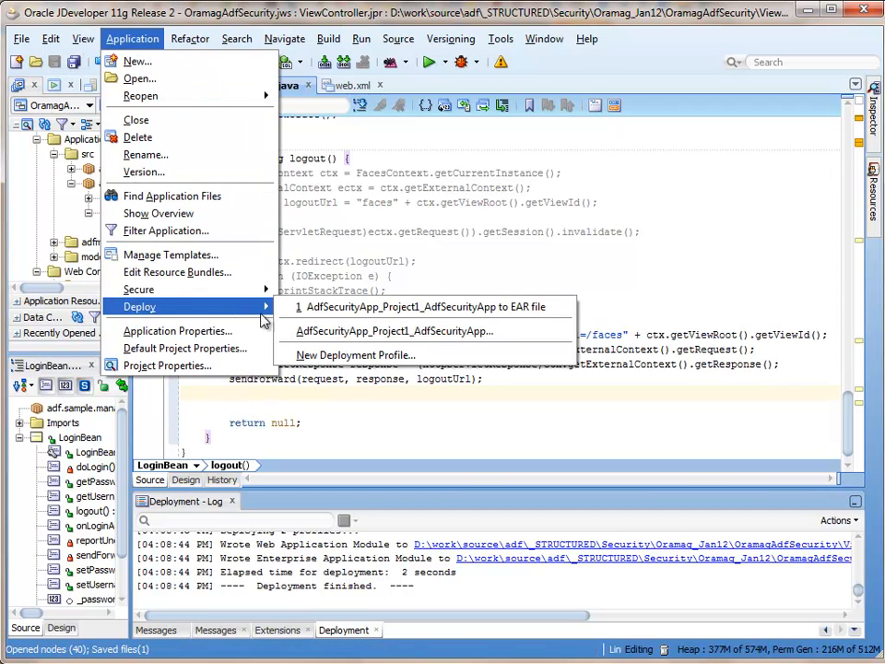
{"action": "left_click", "coordinate": [338, 308]}
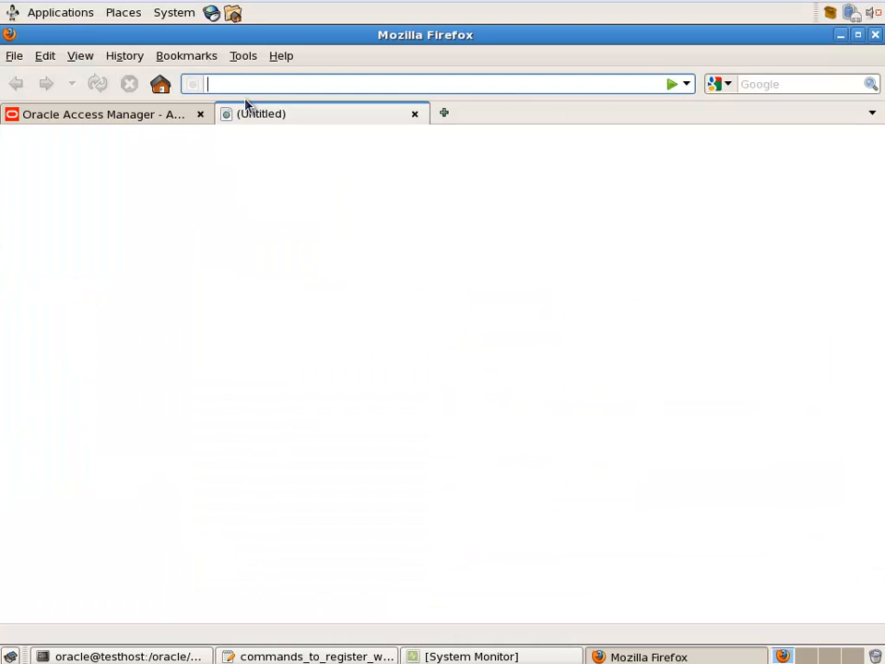
Log in to the WebLogic Administration Console on port 7001 with the admin username and password
{"action": "type", "text": "con"}
{"action": "key", "text": "Down"}
{"action": "key", "text": "Down"}
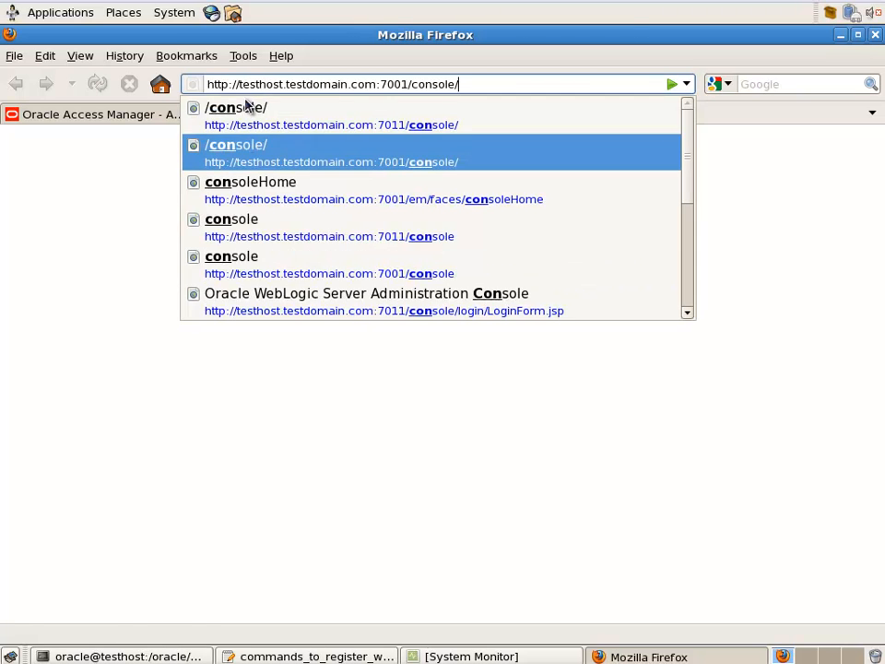
{"action": "key", "text": "Return"}
{"action": "type", "text": "we"}
{"action": "left_click", "coordinate": [693, 349]}
{"action": "left_click", "coordinate": [696, 356]}
{"action": "type", "text": "w"}
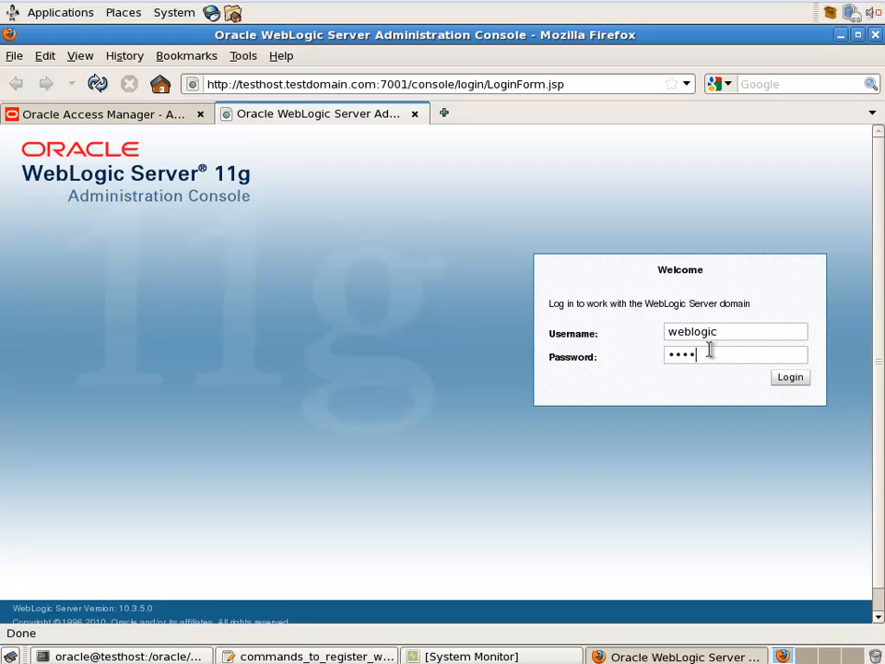
{"action": "type", "text": "elcome1"}
{"action": "left_click", "coordinate": [790, 379]}
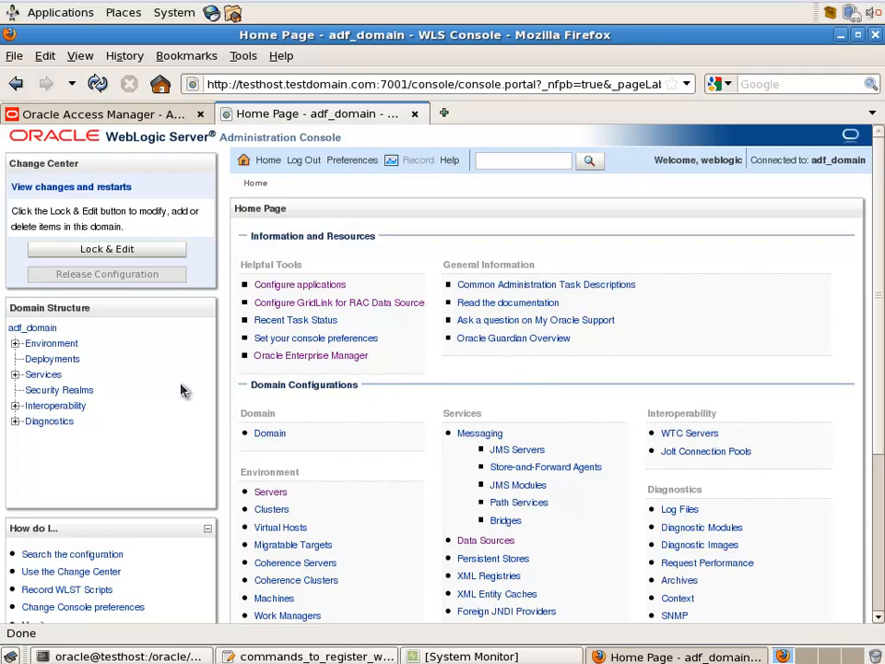
Open myrealm's security providers and unlock the domain configuration for editing
{"action": "left_click", "coordinate": [81, 392]}
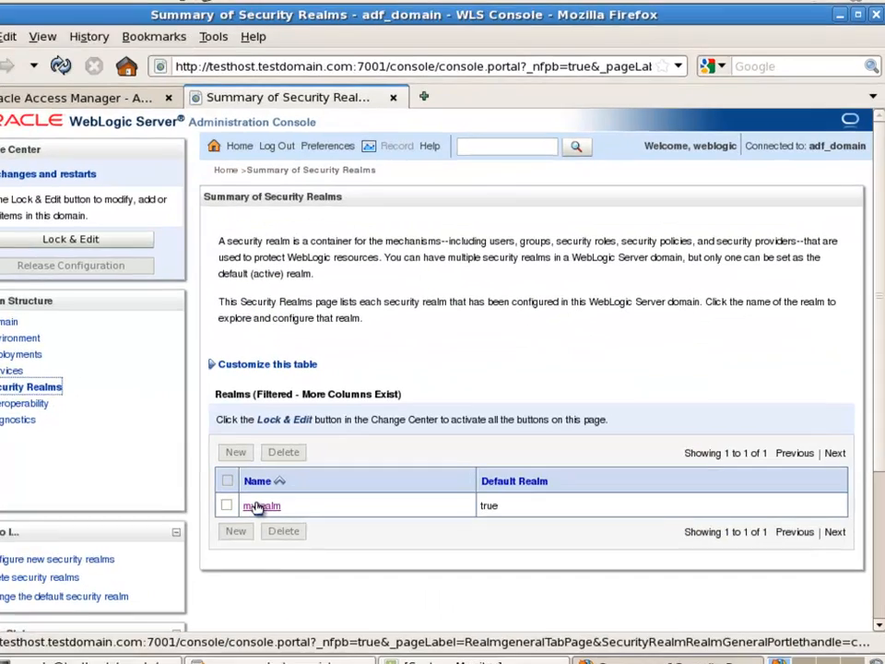
{"action": "left_click", "coordinate": [289, 502]}
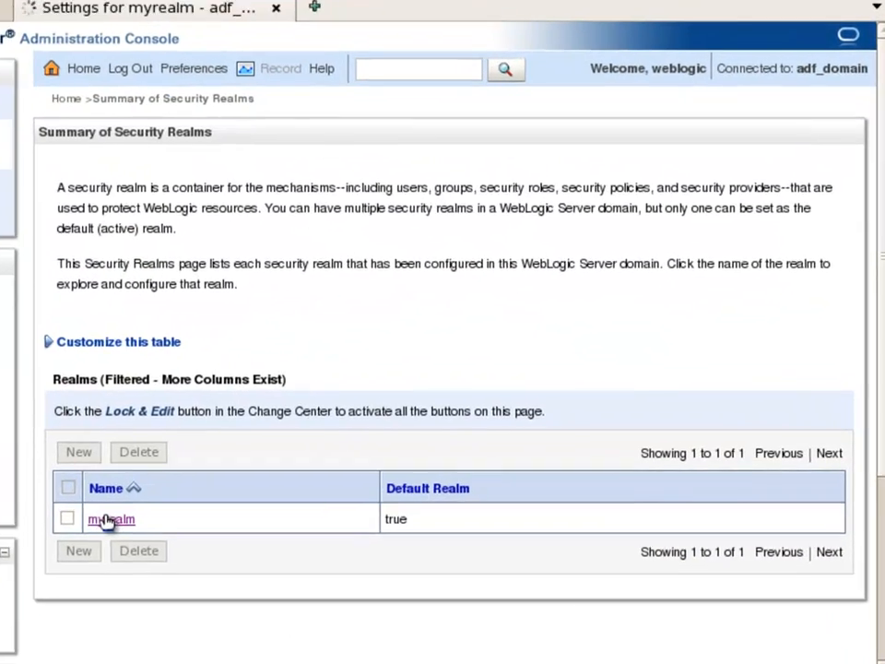
{"action": "left_click", "coordinate": [523, 164]}
{"action": "scroll", "coordinate": [478, 349], "scroll_direction": "down", "scroll_amount": 1}
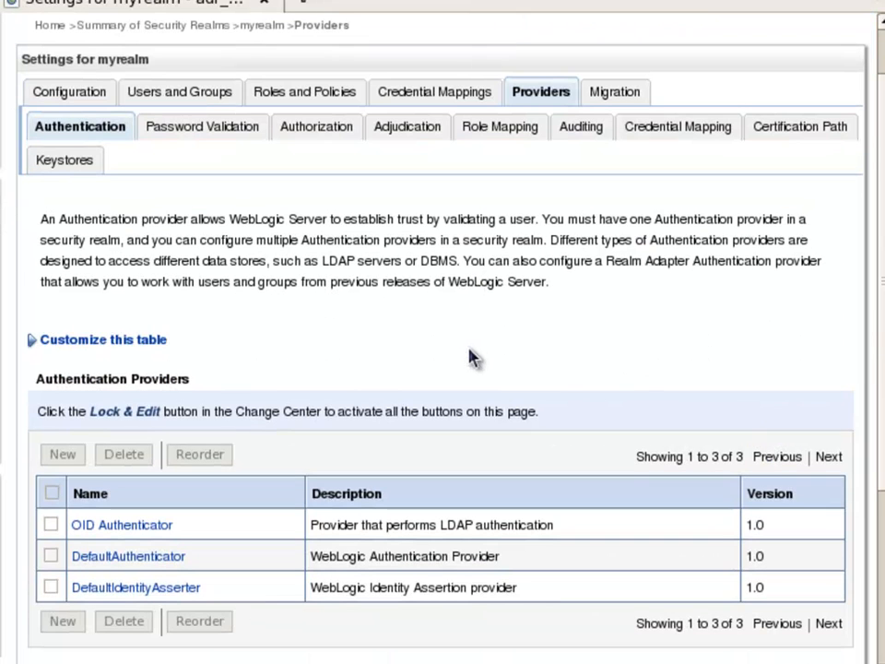
{"action": "left_click", "coordinate": [2, 113]}
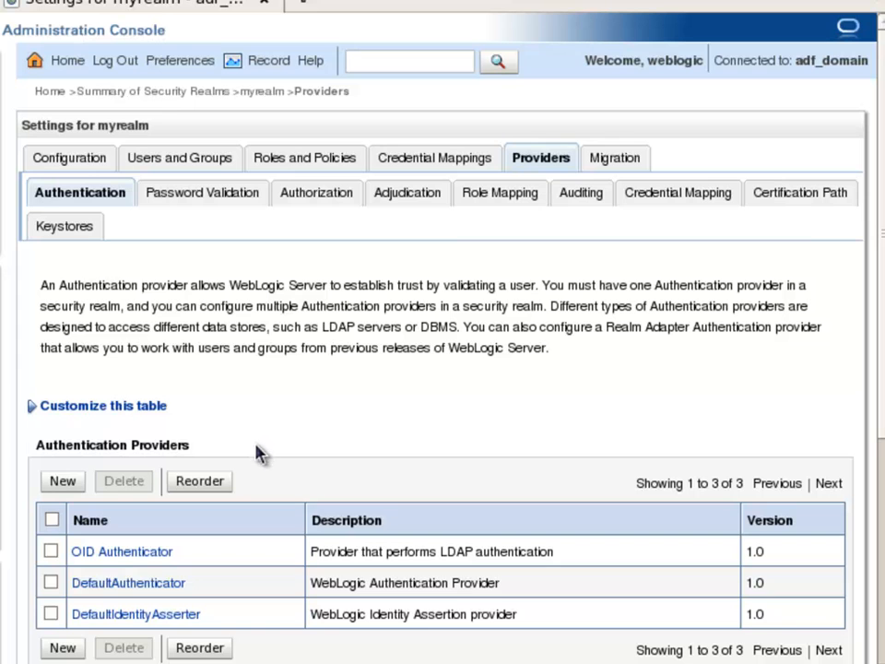
Create an authentication provider named 'OAM Identity Asserter' of type OAMIdentityAsserter
{"action": "left_click", "coordinate": [64, 483]}
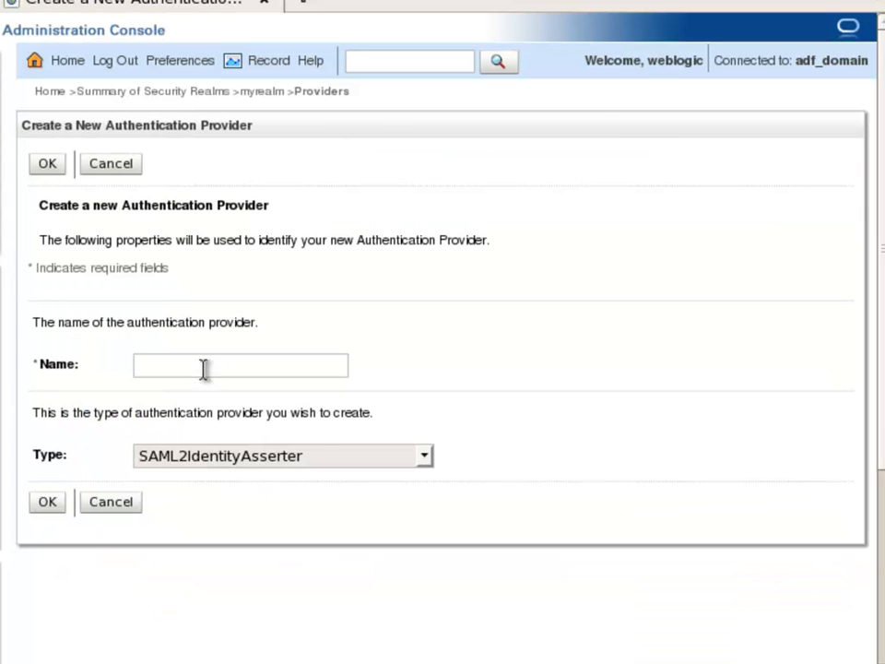
{"action": "left_click", "coordinate": [251, 459]}
{"action": "left_click_drag", "start_coordinate": [430, 300], "coordinate": [432, 327]}
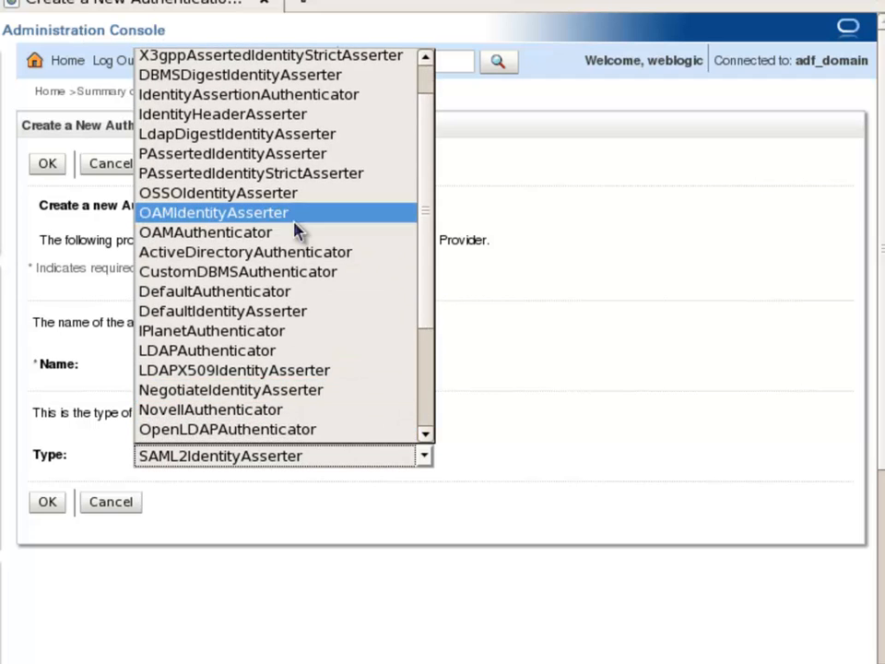
{"action": "left_click", "coordinate": [293, 216]}
{"action": "left_click", "coordinate": [191, 364]}
{"action": "type", "text": "OAM Ide"}
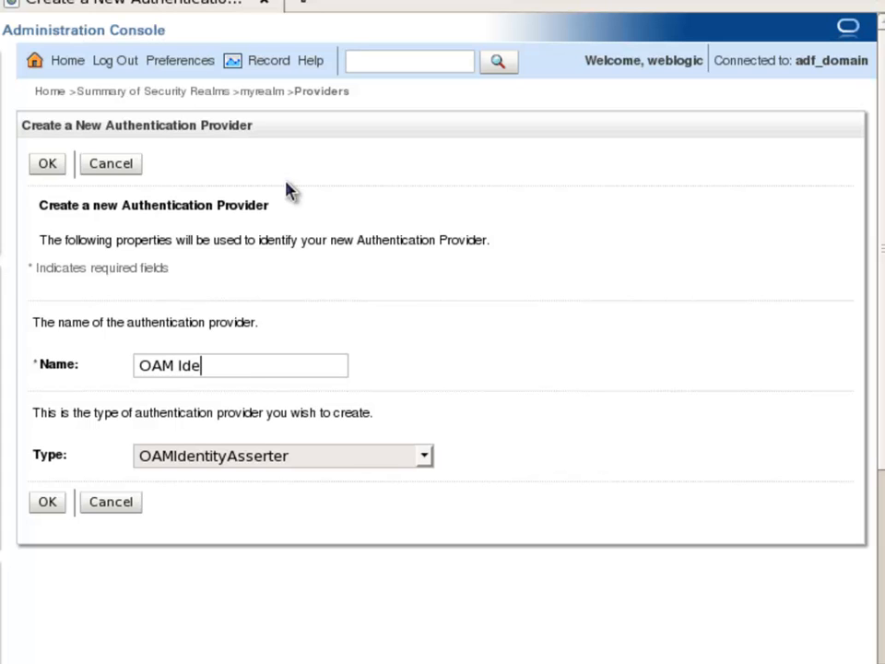
{"action": "type", "text": "ntity Asserter"}
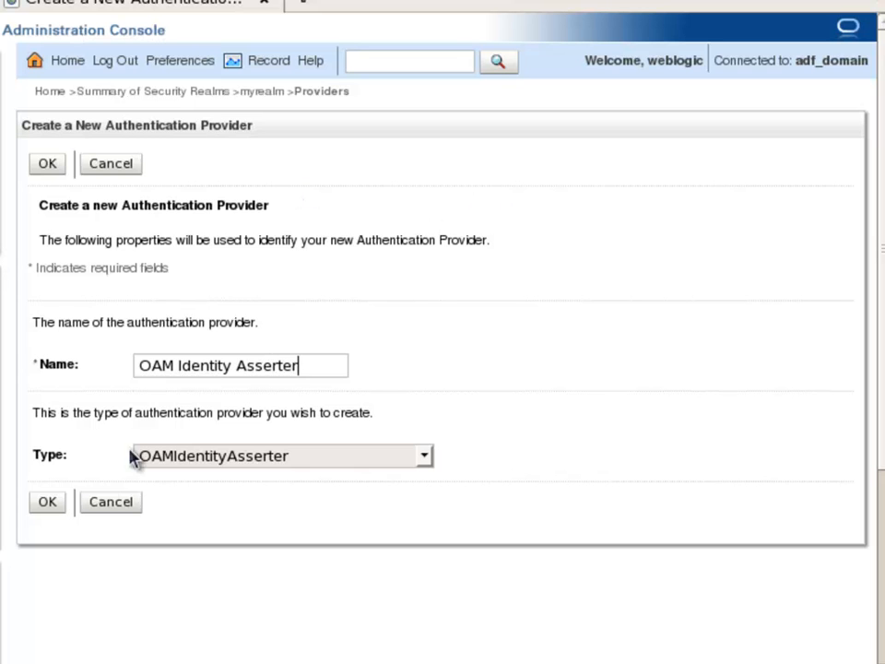
{"action": "left_click", "coordinate": [56, 506]}
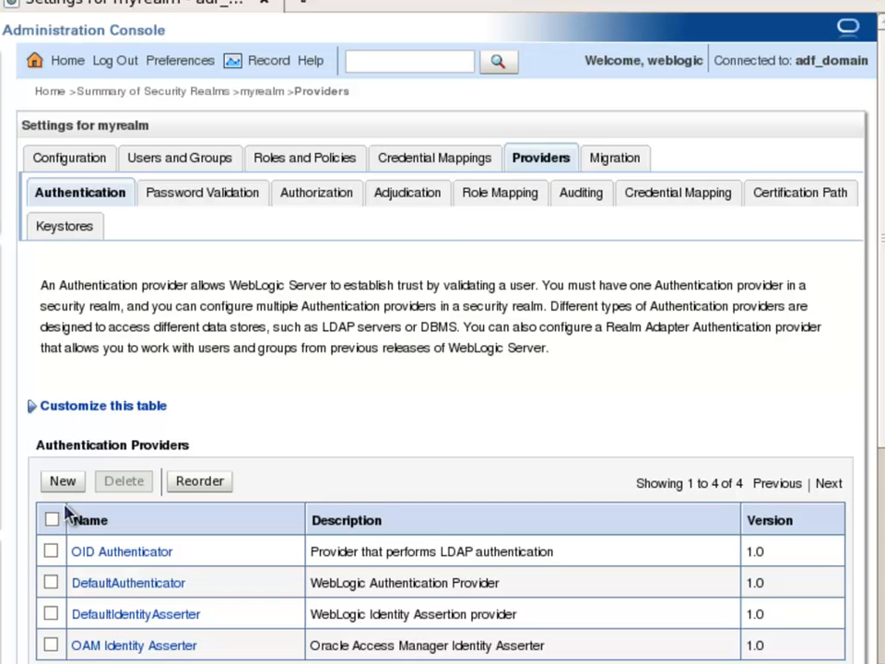
Set OAM Identity Asserter's Control Flag to REQUIRED, add OAM_REMOTE_USER to active types, and save
{"action": "left_click", "coordinate": [172, 647]}
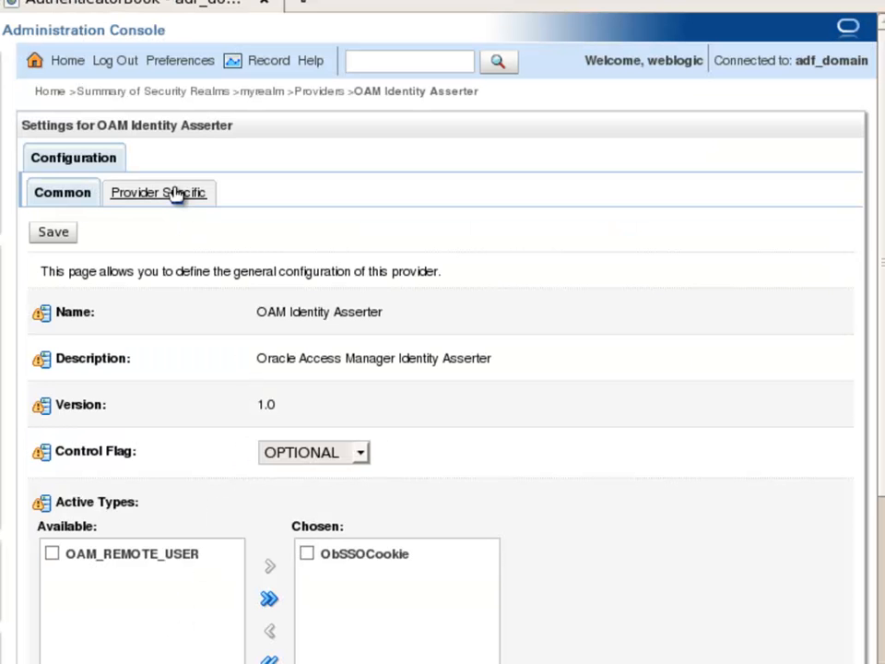
{"action": "scroll", "coordinate": [652, 330], "scroll_direction": "down", "scroll_amount": 1}
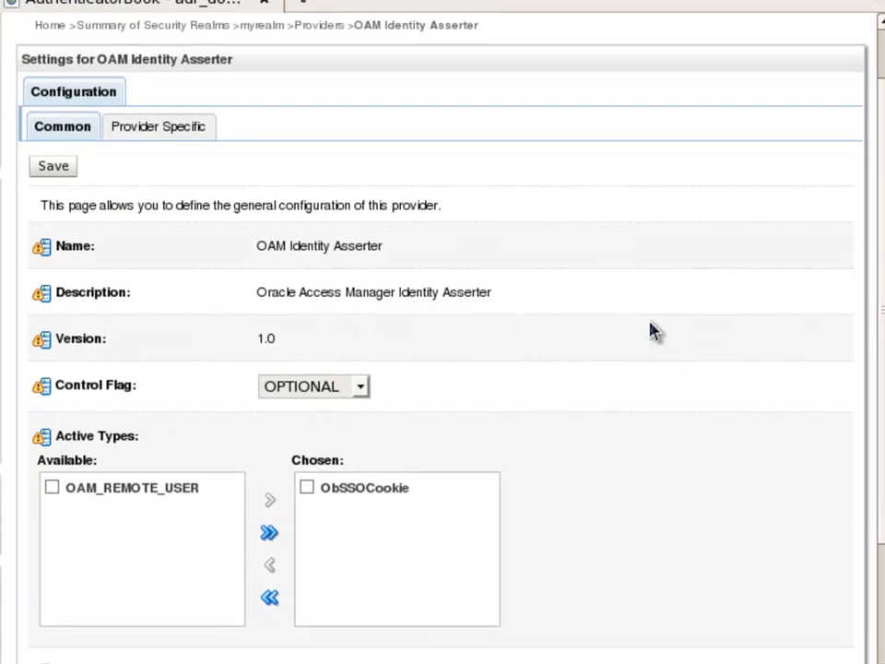
{"action": "left_click", "coordinate": [189, 129]}
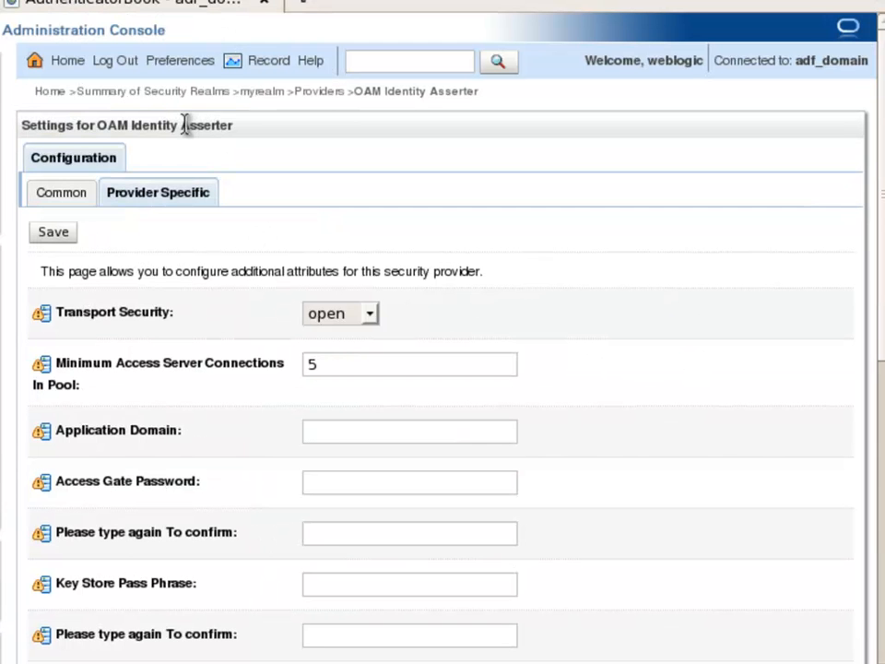
{"action": "left_click", "coordinate": [57, 191]}
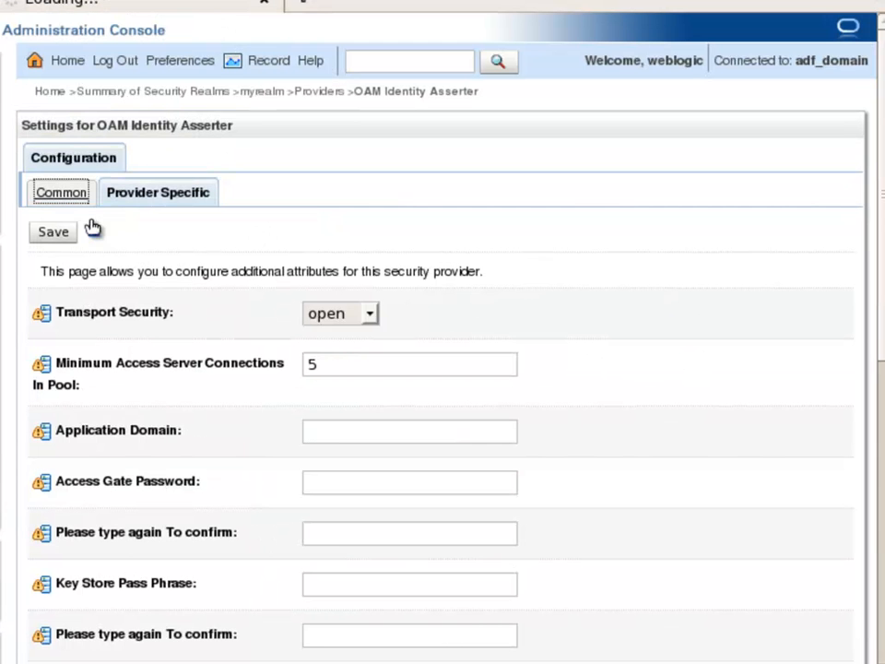
{"action": "scroll", "coordinate": [276, 396], "scroll_direction": "down", "scroll_amount": 1}
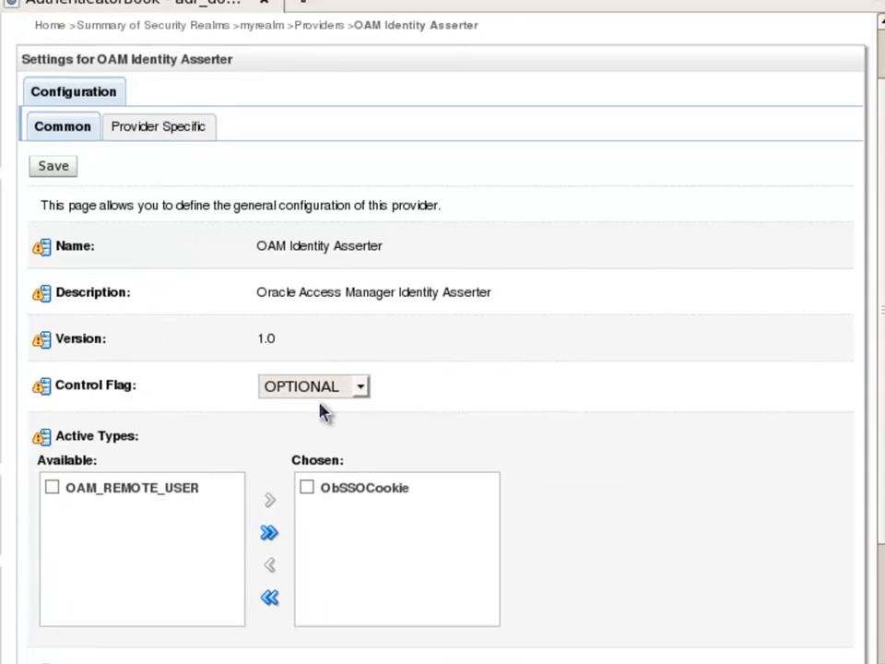
{"action": "left_click", "coordinate": [333, 390]}
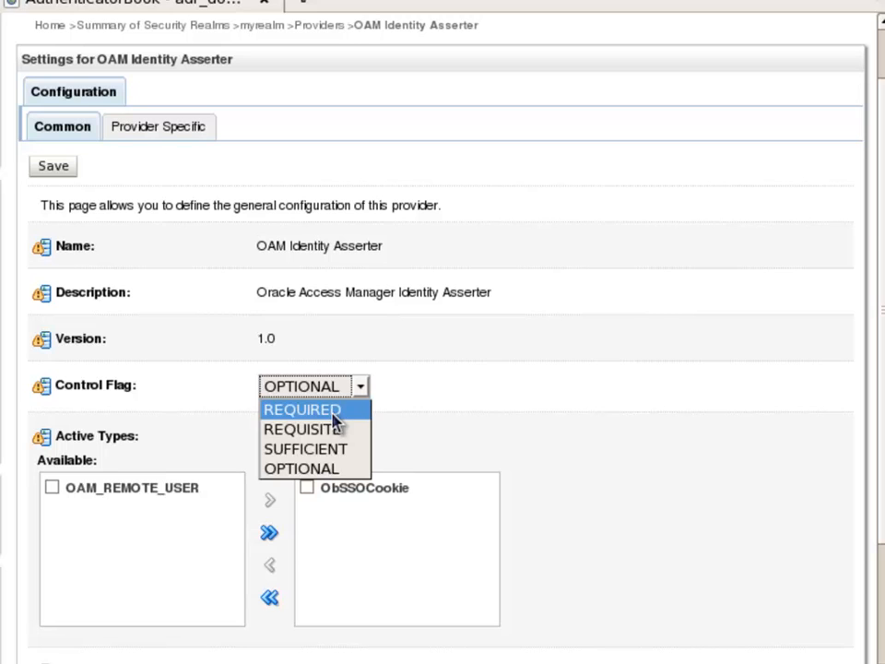
{"action": "left_click", "coordinate": [335, 413]}
{"action": "left_click", "coordinate": [53, 491]}
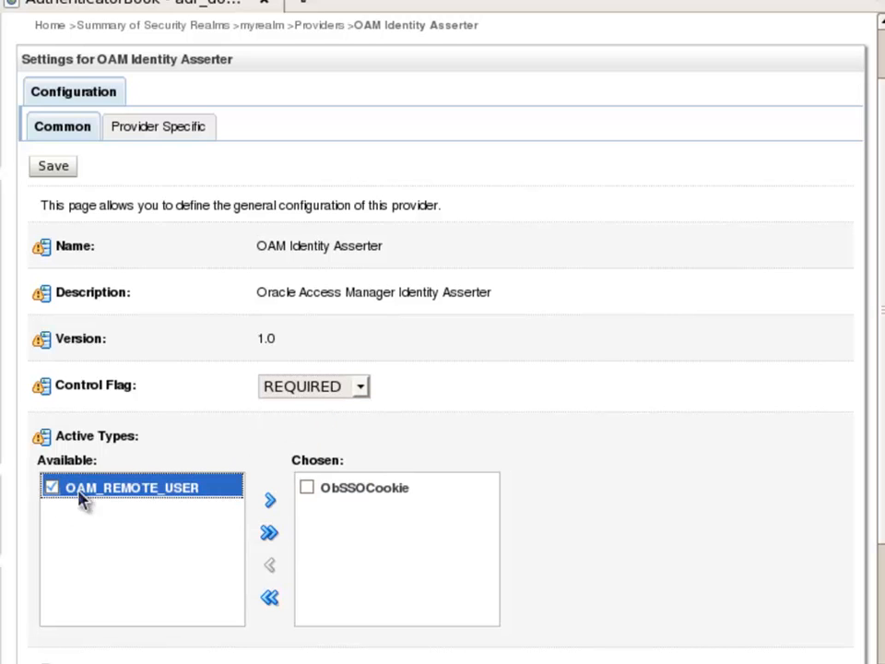
{"action": "left_click", "coordinate": [271, 502]}
{"action": "scroll", "coordinate": [715, 470], "scroll_direction": "down", "scroll_amount": 3}
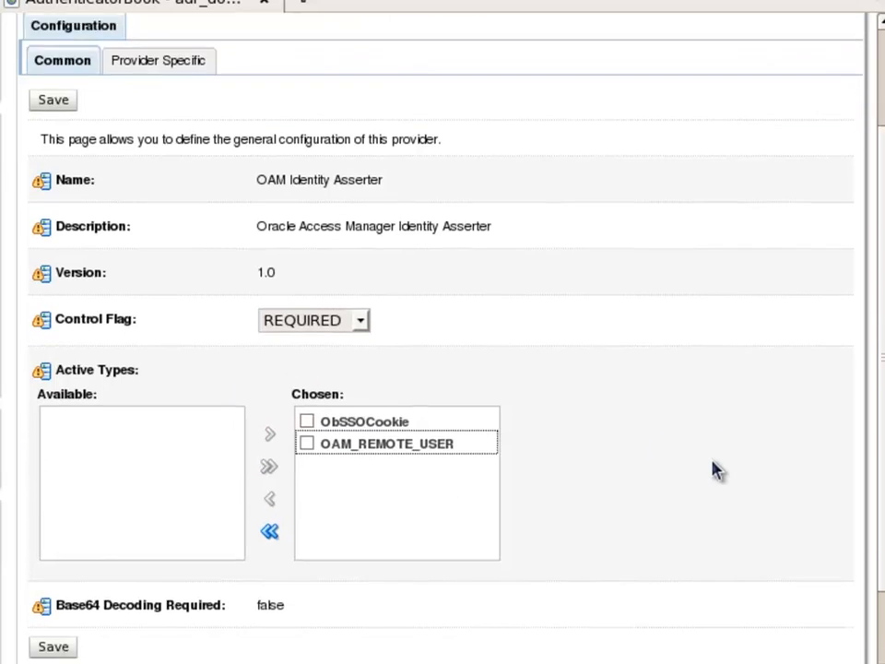
{"action": "left_click", "coordinate": [59, 545]}
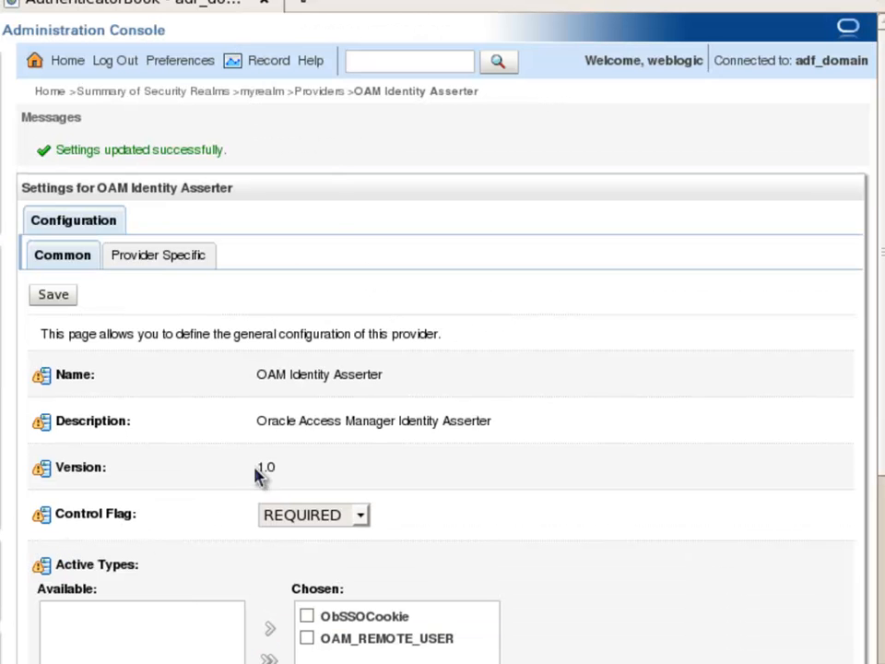
{"action": "left_click", "coordinate": [315, 91]}
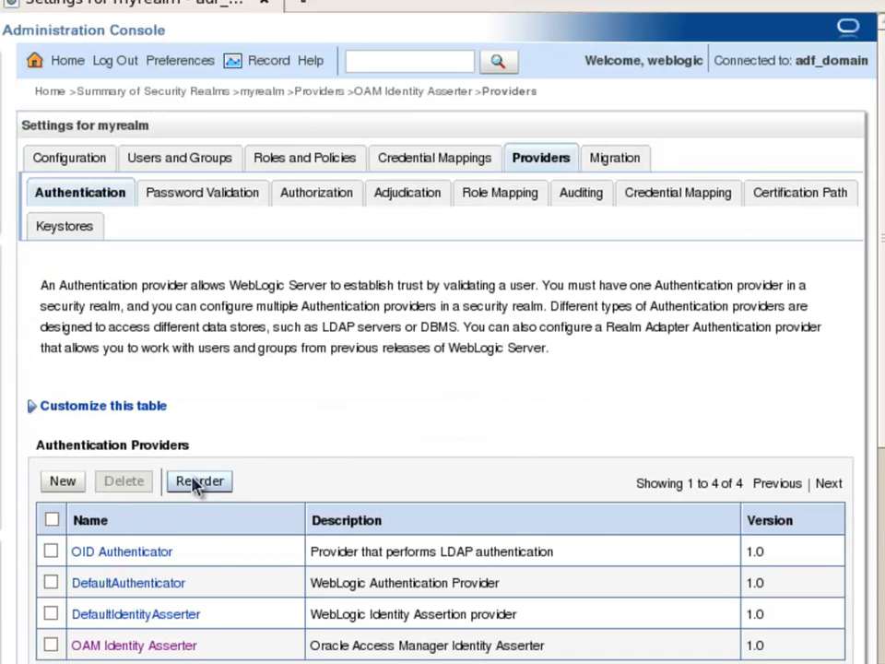
Reorder myrealm's providers so OAM Identity Asserter moves up three places to first
{"action": "left_click", "coordinate": [199, 483]}
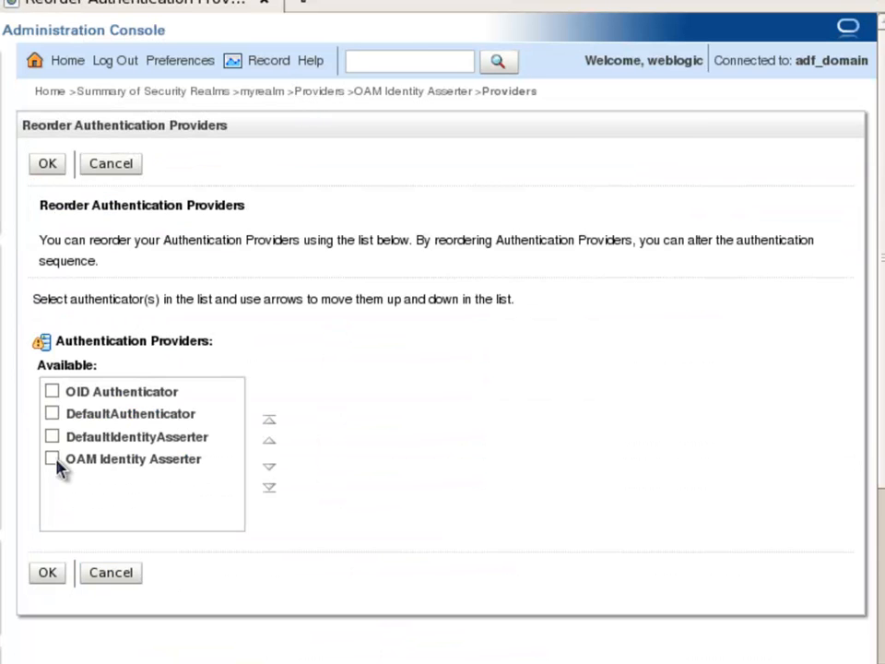
{"action": "left_click", "coordinate": [50, 459]}
{"action": "left_click", "coordinate": [271, 442]}
{"action": "left_click", "coordinate": [271, 443]}
{"action": "left_click", "coordinate": [271, 442]}
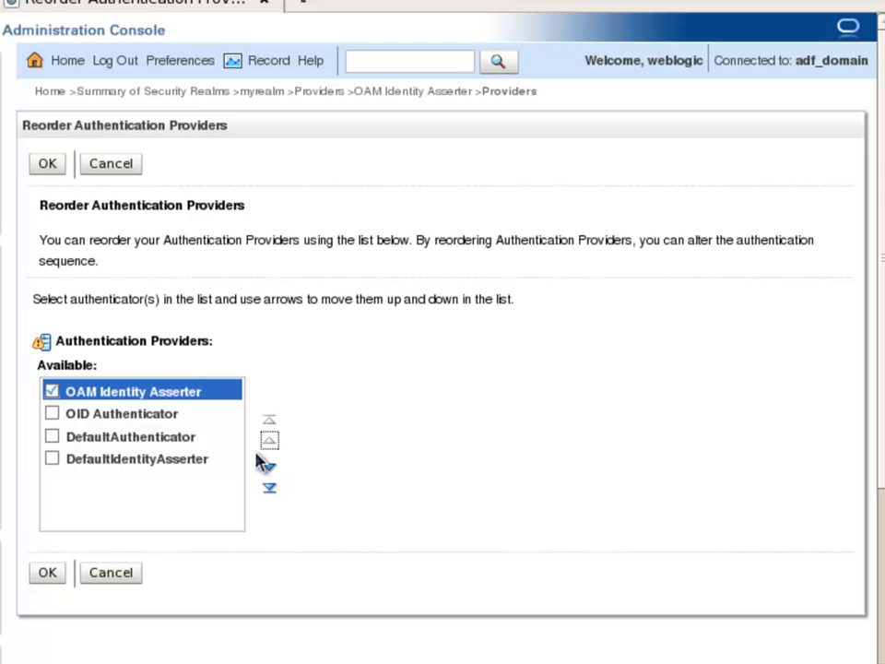
{"action": "left_click", "coordinate": [48, 573]}
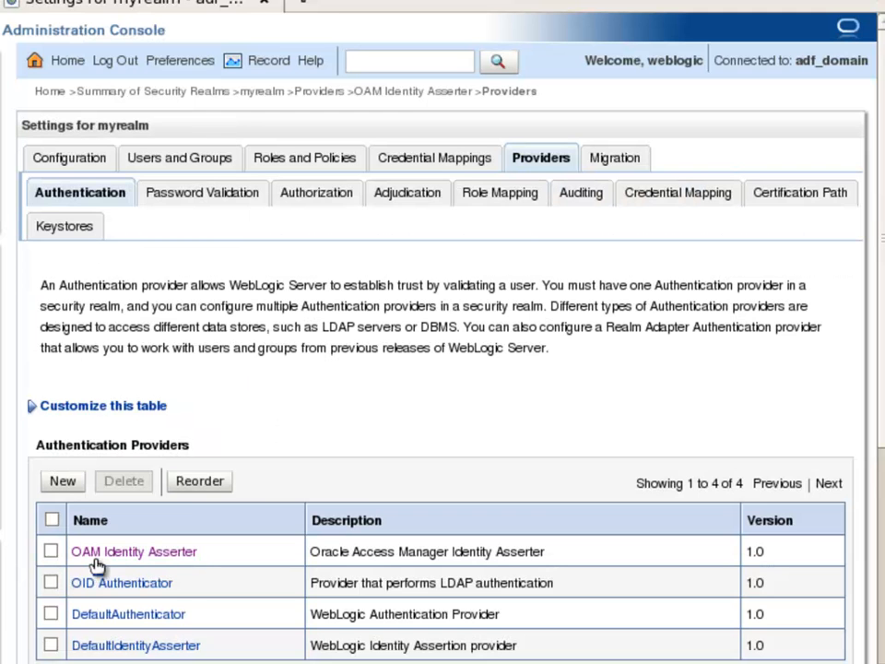
Review OID Authenticator, then set DefaultAuthenticator's Control Flag to SUFFICIENT and save
{"action": "left_click", "coordinate": [171, 583]}
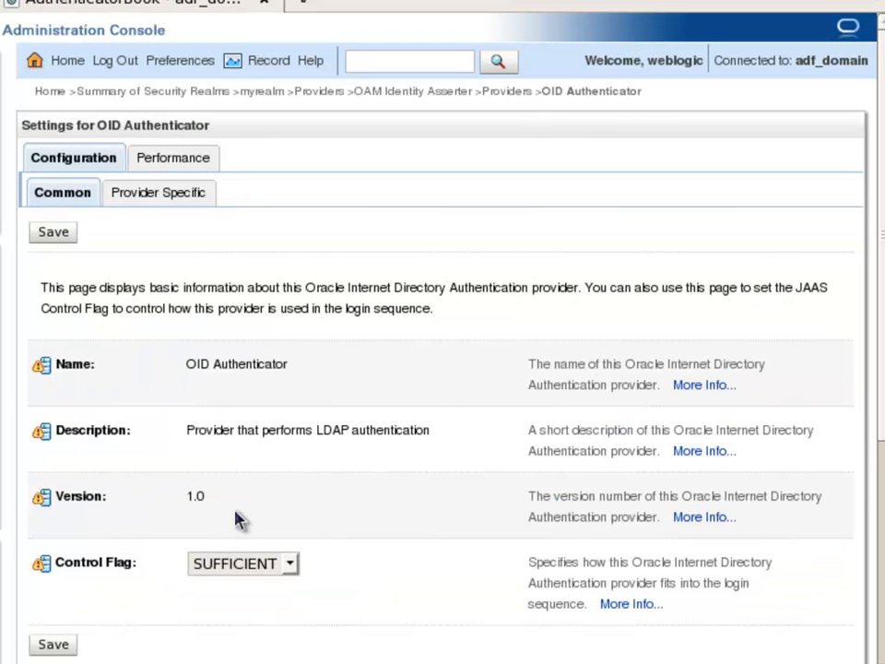
{"action": "left_click", "coordinate": [498, 93]}
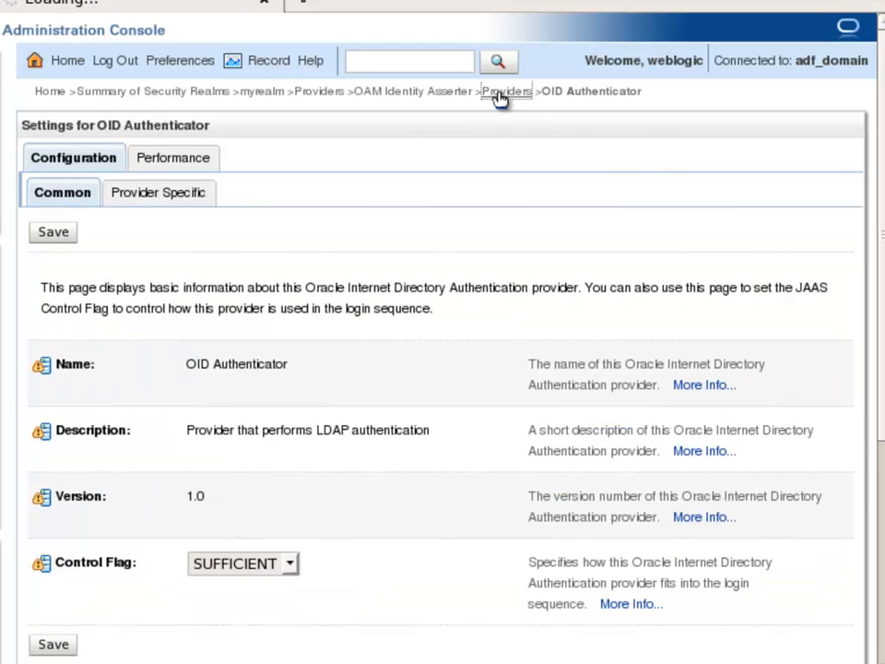
{"action": "left_click", "coordinate": [175, 621]}
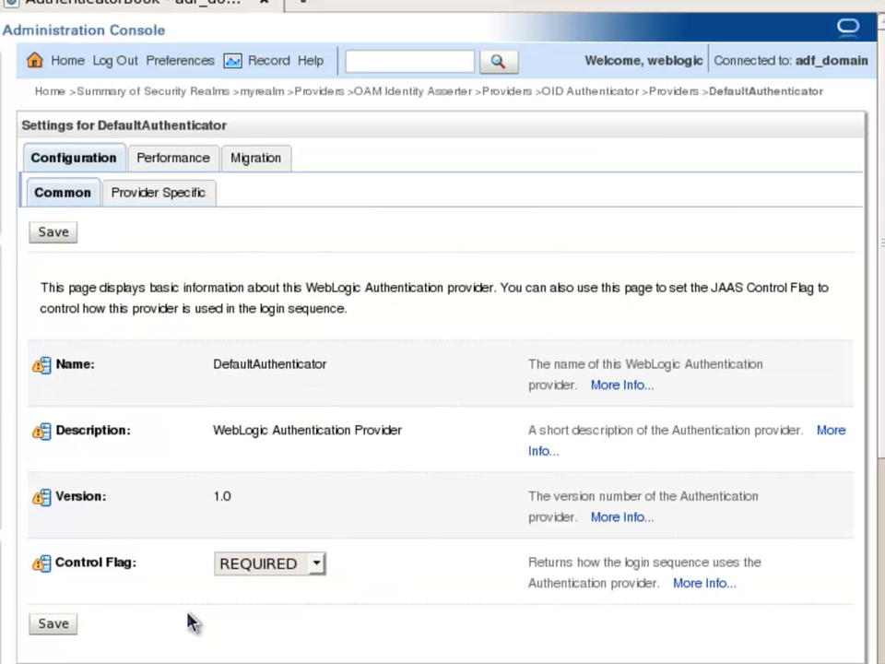
{"action": "left_click", "coordinate": [283, 562]}
{"action": "left_click", "coordinate": [235, 627]}
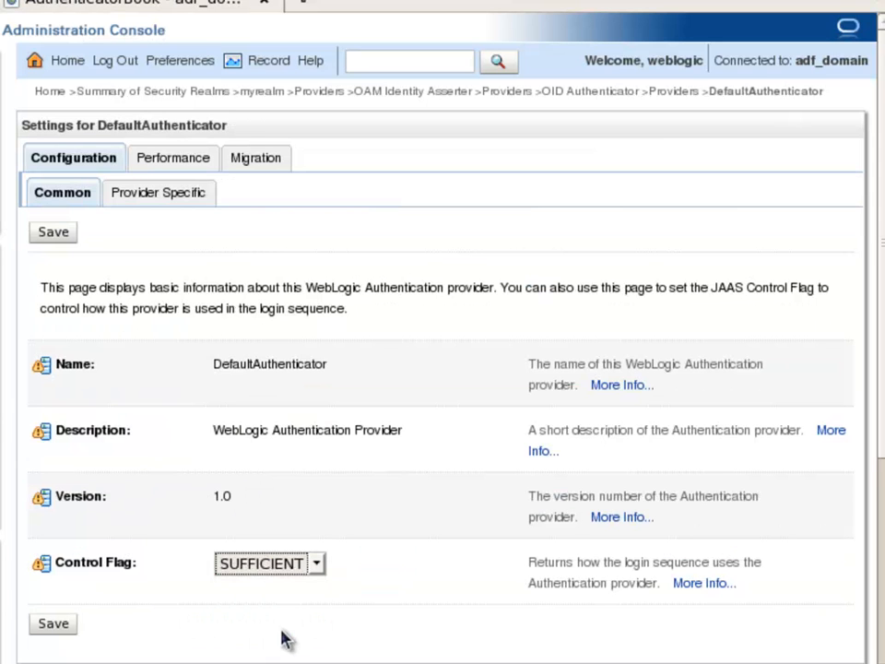
{"action": "left_click", "coordinate": [55, 624]}
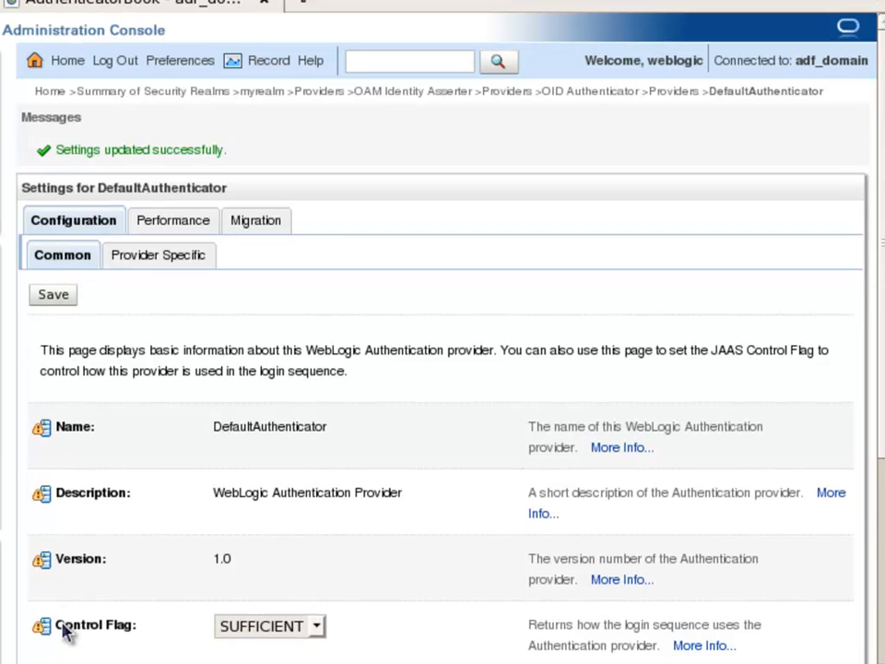
Activate the pending realm configuration changes
{"action": "scroll", "coordinate": [176, 571], "scroll_direction": "down", "scroll_amount": 3}
{"action": "scroll", "coordinate": [184, 517], "scroll_direction": "up", "scroll_amount": 5}
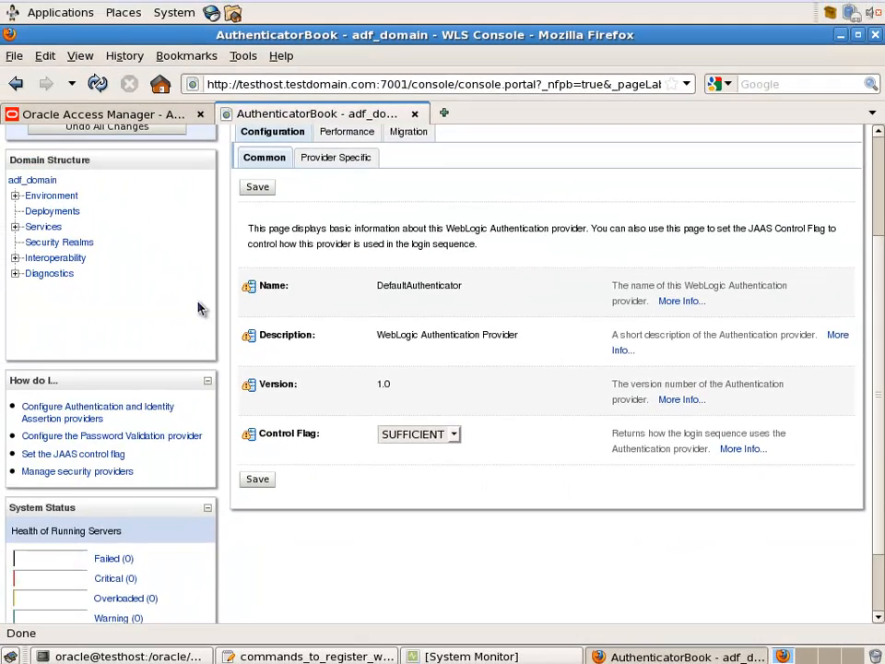
{"action": "left_click", "coordinate": [161, 203]}
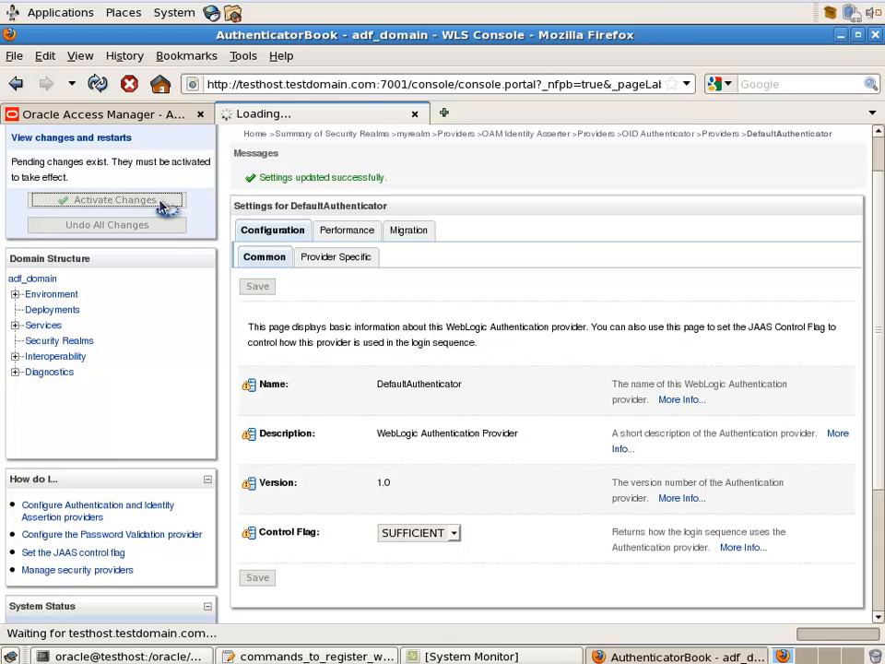
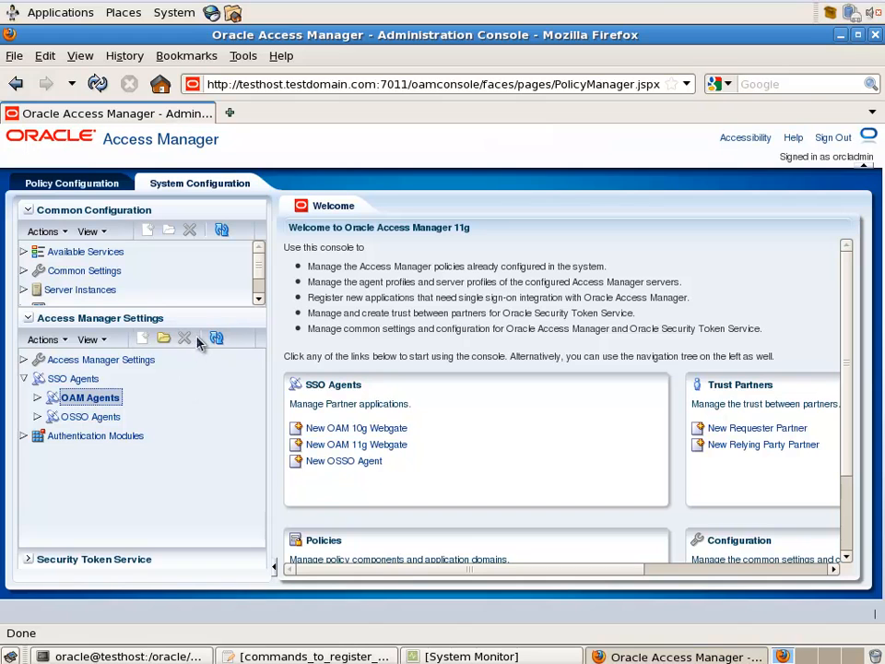
Find the RREG_testOAM11G webgate, set its Logout URL to /oamsso/logout.html, and apply
{"action": "left_click", "coordinate": [169, 338]}
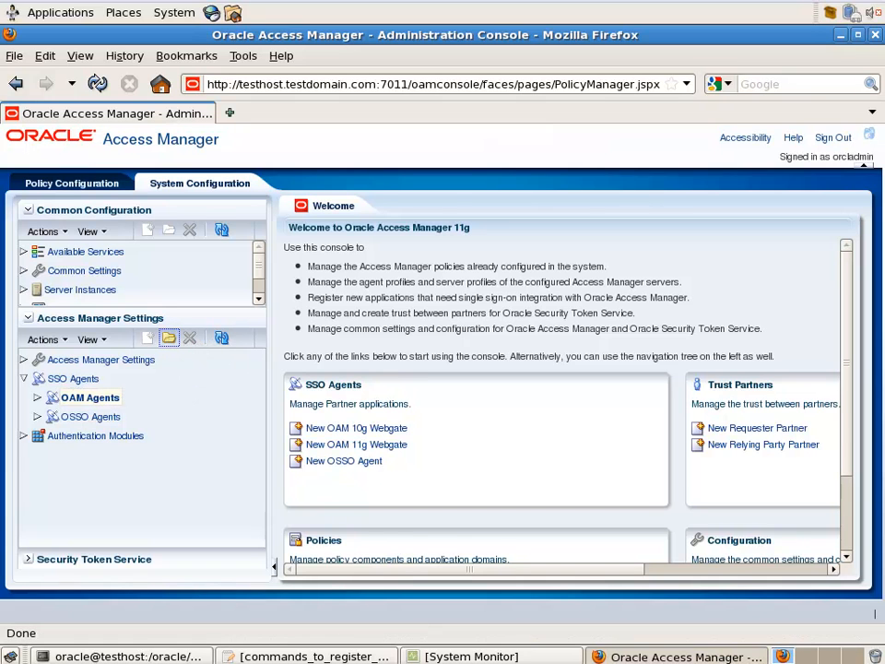
{"action": "left_click", "coordinate": [773, 376]}
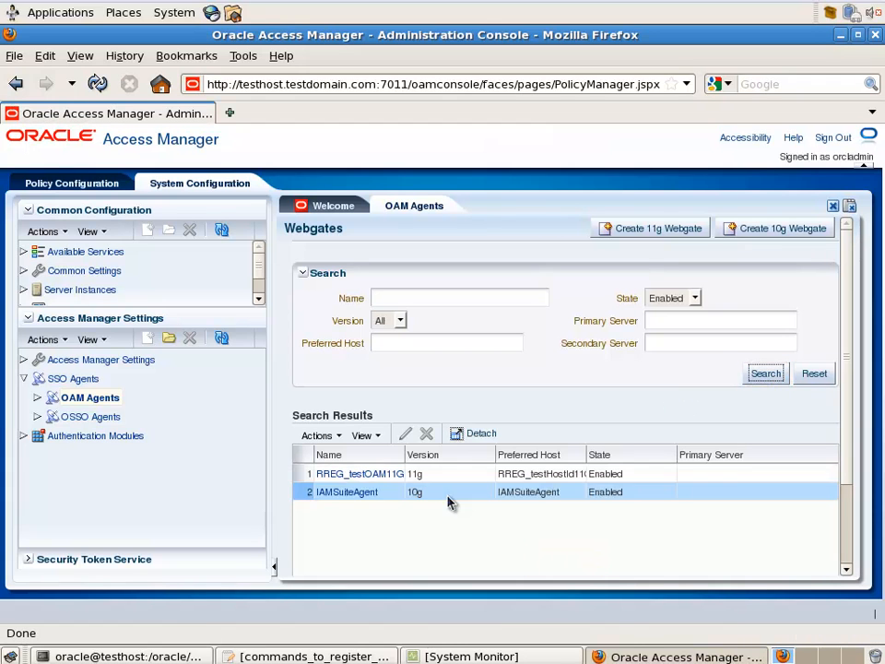
{"action": "left_click", "coordinate": [394, 476]}
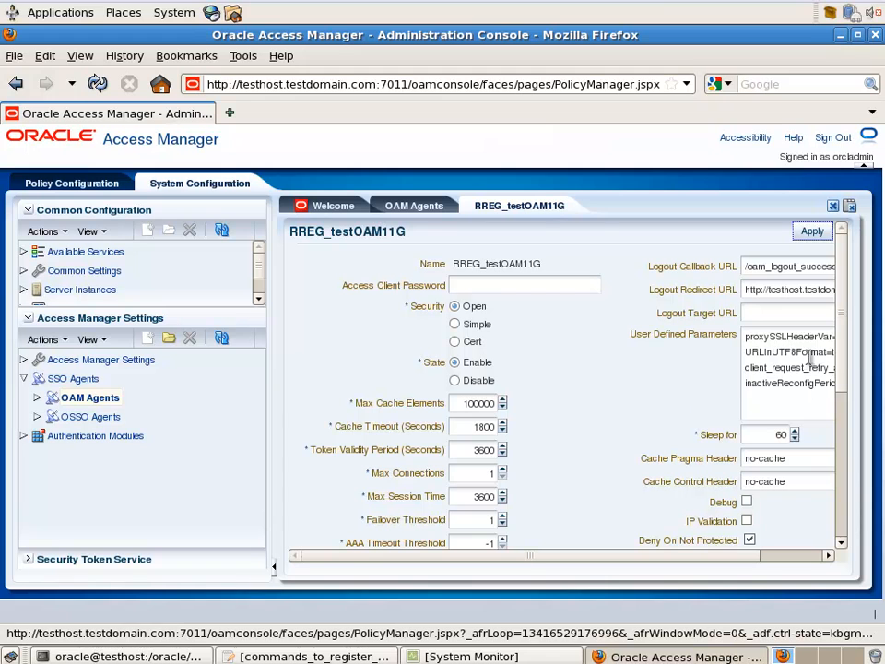
{"action": "left_click_drag", "start_coordinate": [842, 382], "coordinate": [840, 508]}
{"action": "left_click", "coordinate": [579, 470]}
{"action": "type", "text": "/oamsso/logout.html"}
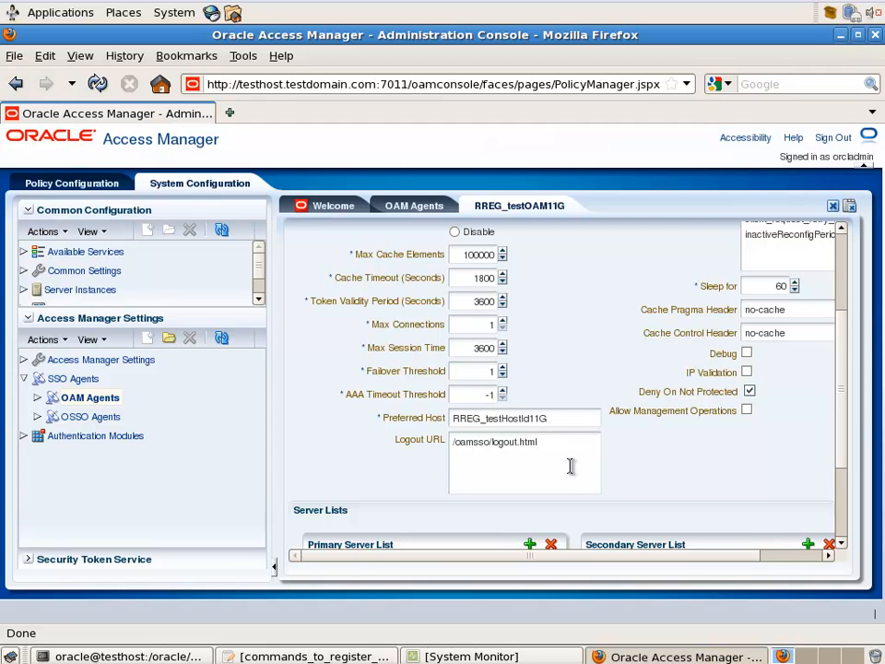
{"action": "left_click_drag", "start_coordinate": [838, 411], "coordinate": [853, 327]}
{"action": "left_click", "coordinate": [813, 232]}
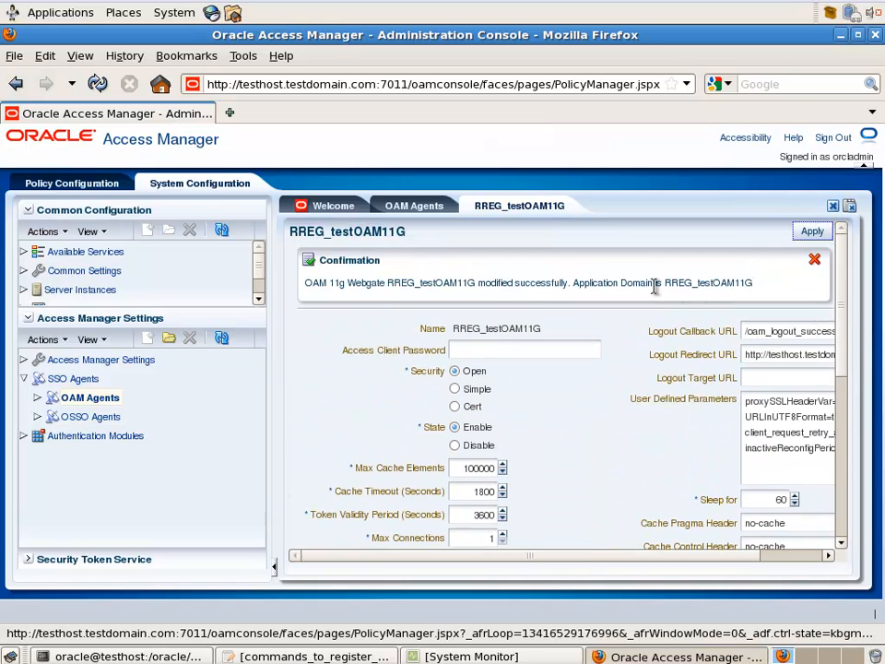
{"action": "left_click", "coordinate": [813, 259]}
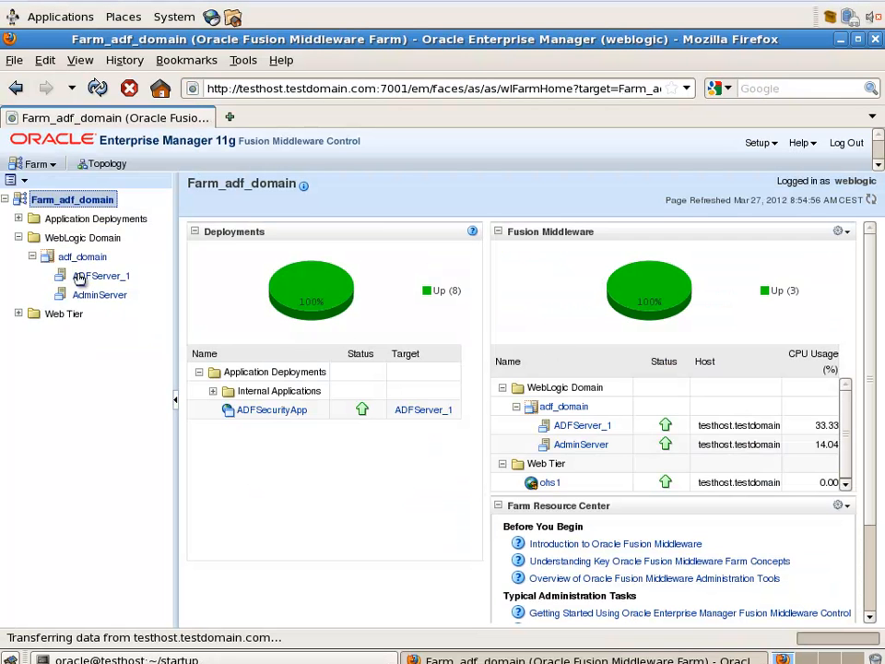
Open adf_domain's Security Provider Configuration and go to its Single Sign-On settings
{"action": "left_click", "coordinate": [81, 258]}
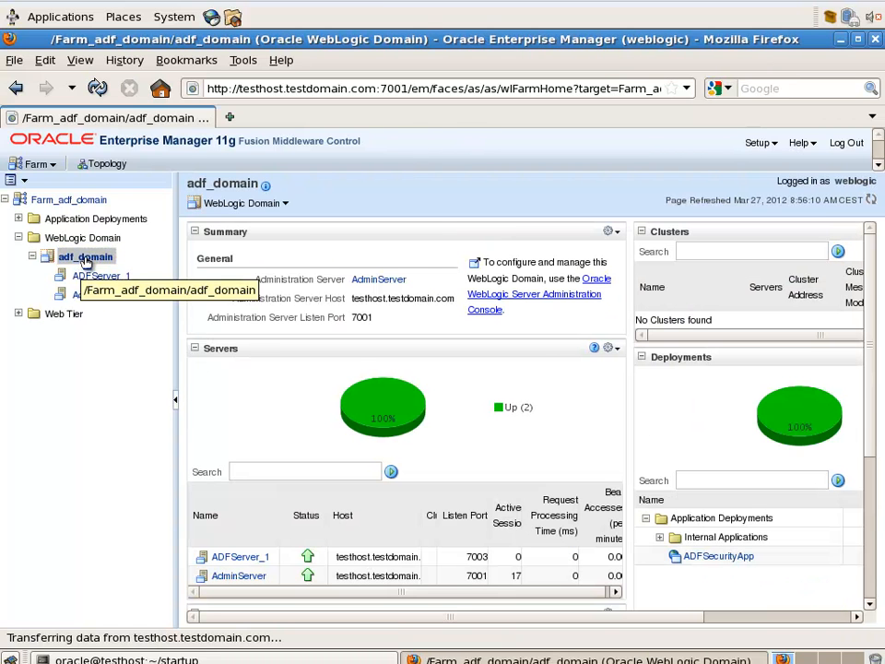
{"action": "right_click", "coordinate": [86, 260]}
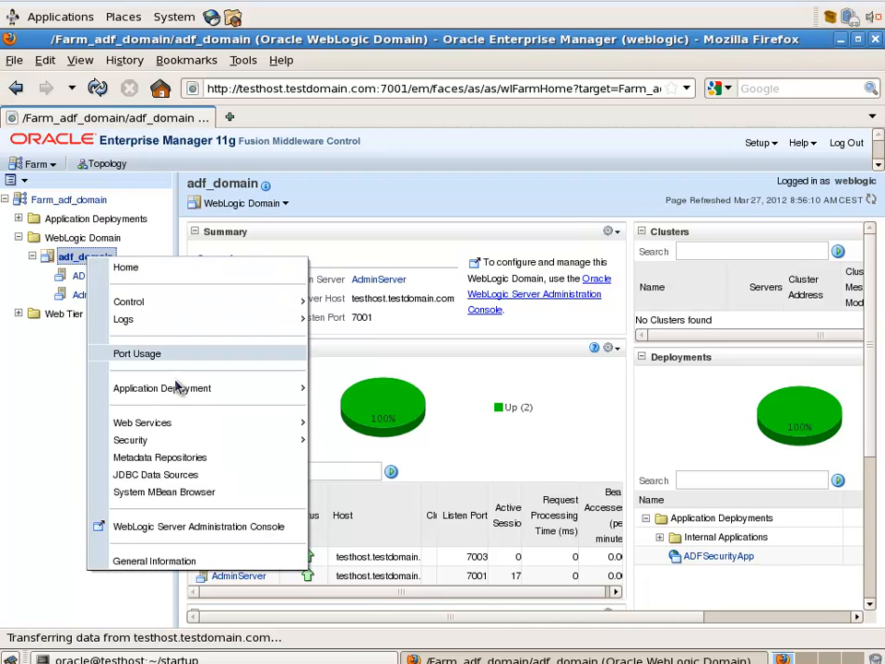
{"action": "mouse_move", "coordinate": [193, 442]}
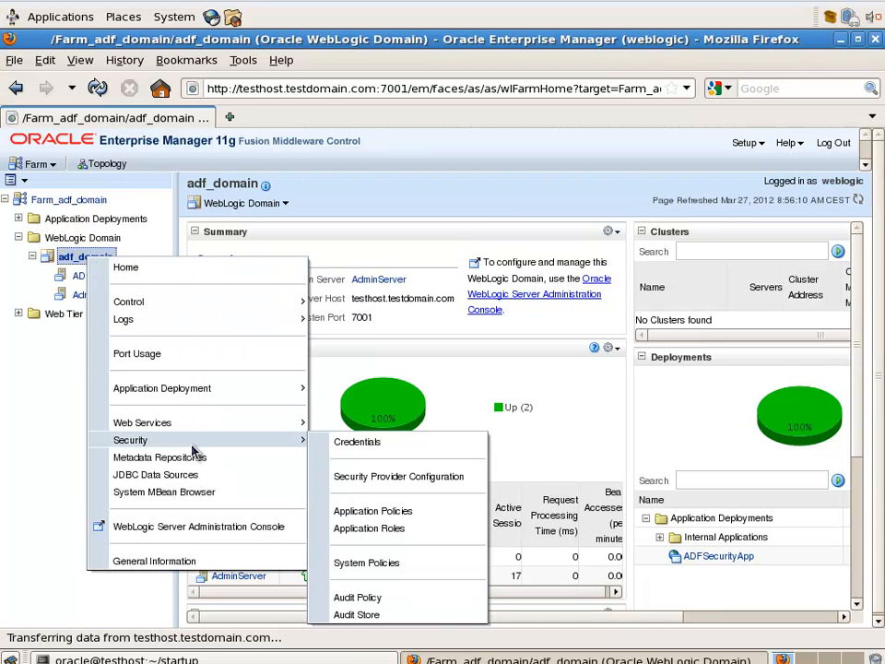
{"action": "left_click", "coordinate": [357, 478]}
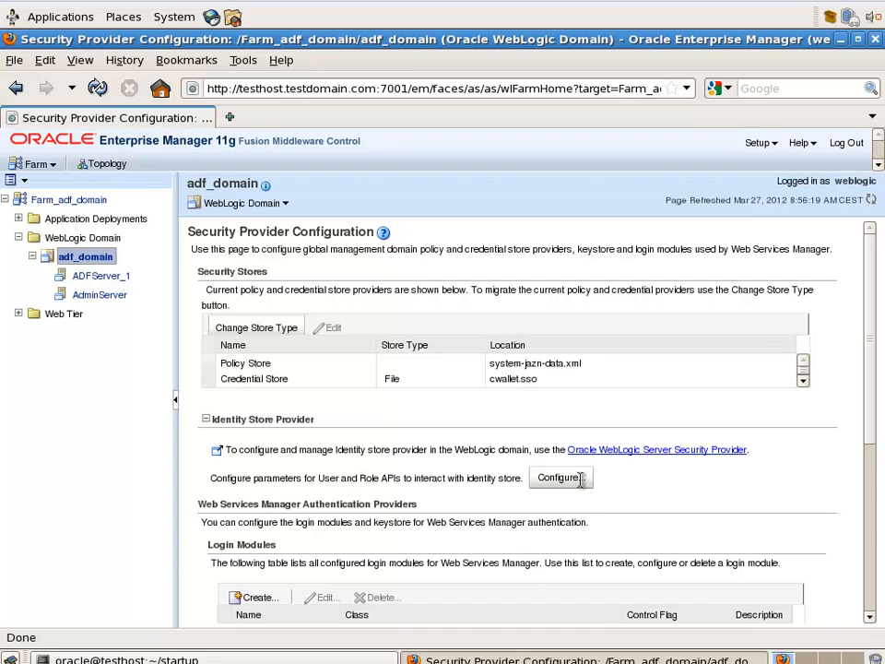
{"action": "left_click_drag", "start_coordinate": [872, 379], "coordinate": [883, 520]}
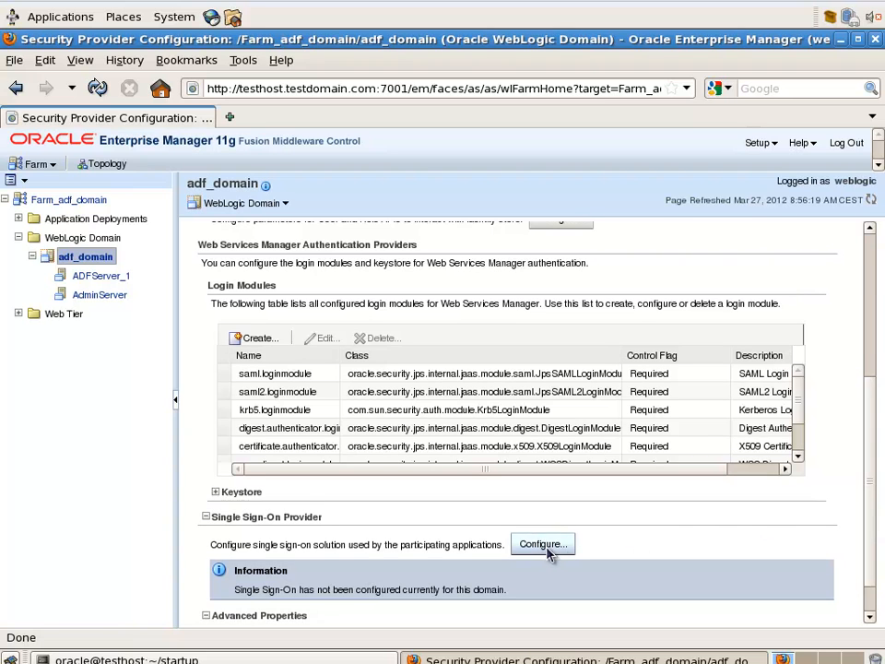
{"action": "left_click", "coordinate": [550, 547]}
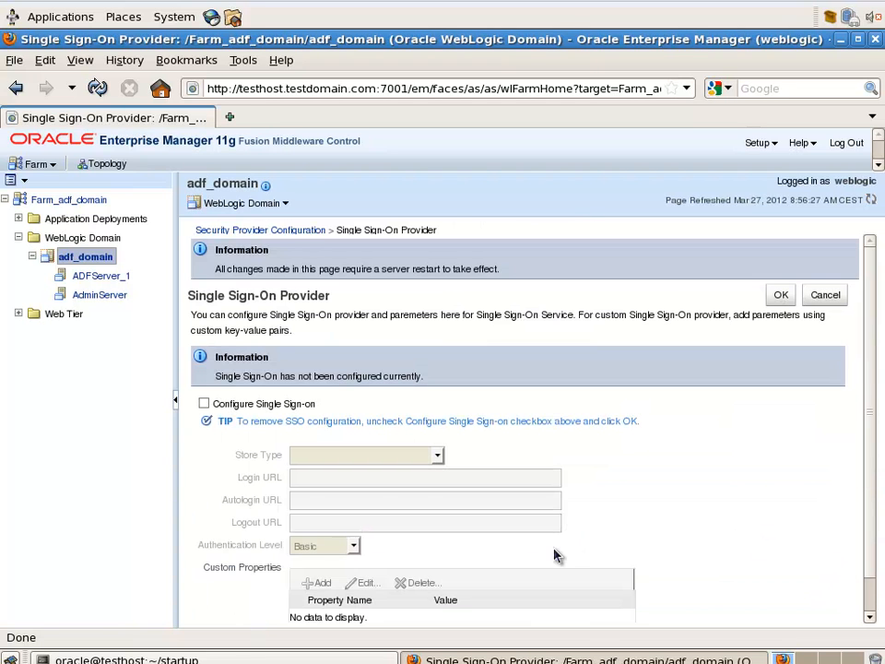
Enable SSO with OAM, logout URL /oamsso/logout.html and Form authentication, then apply
{"action": "left_click", "coordinate": [204, 403]}
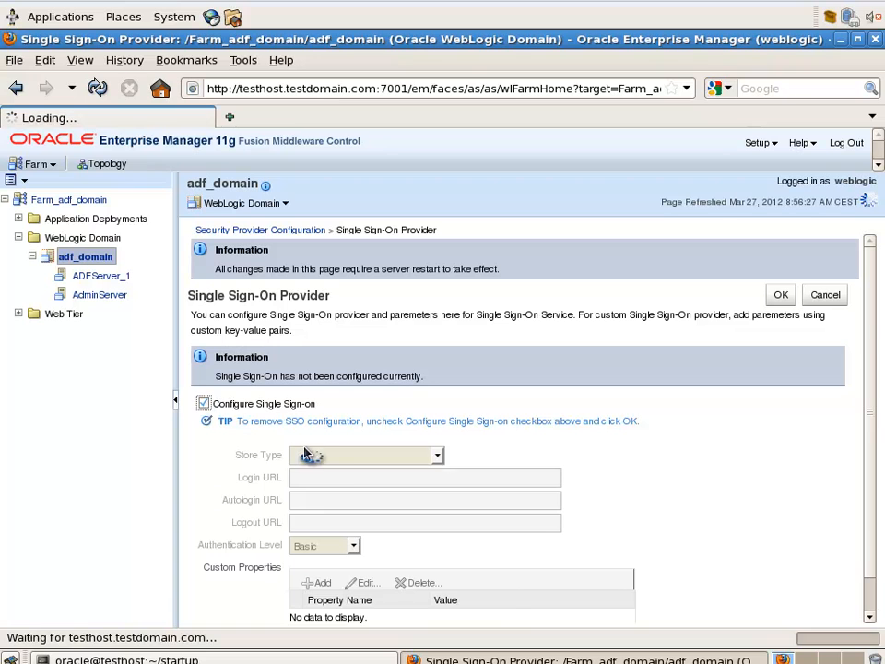
{"action": "left_click", "coordinate": [391, 457]}
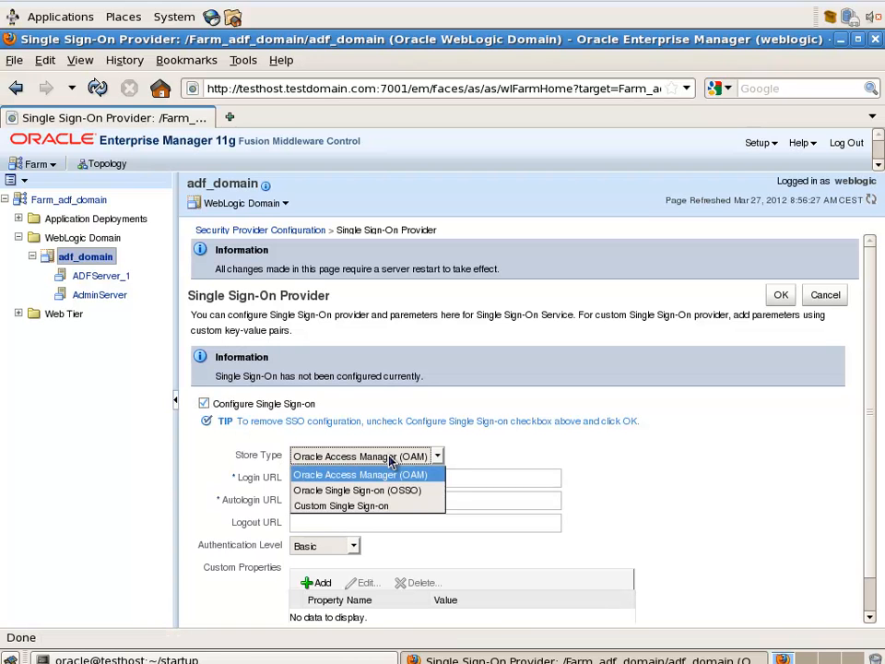
{"action": "left_click", "coordinate": [390, 459]}
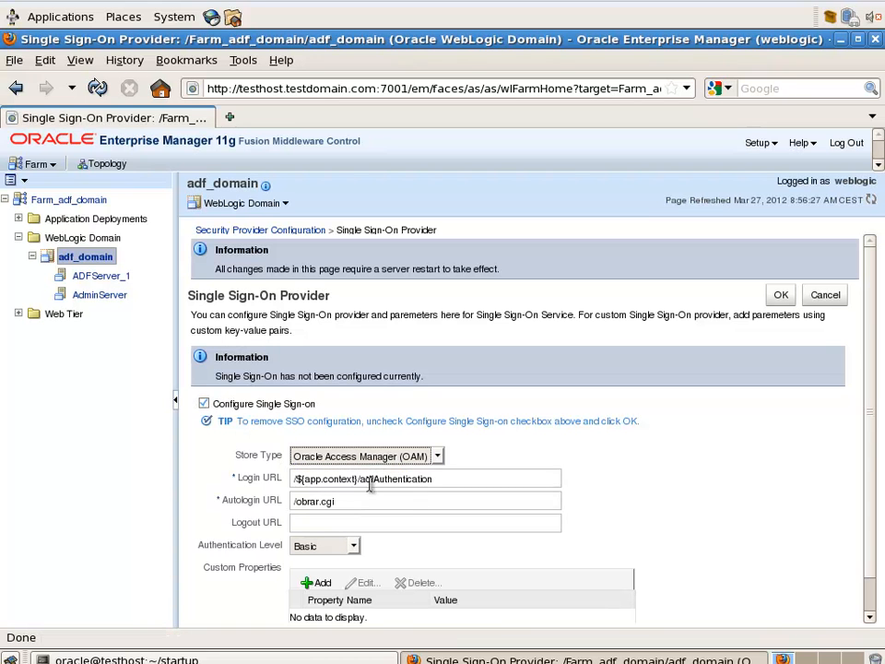
{"action": "left_click", "coordinate": [349, 522]}
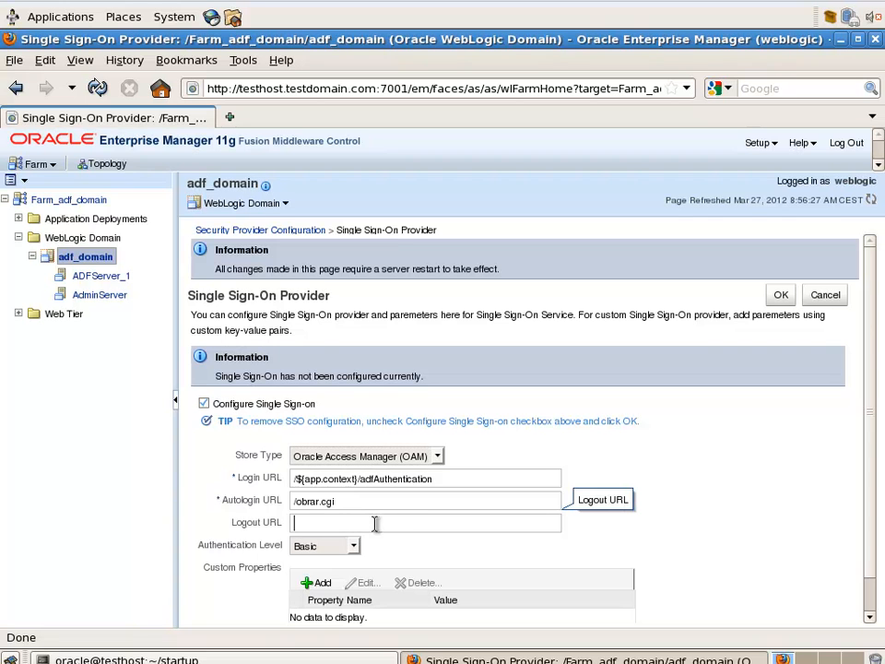
{"action": "type", "text": "/oamsso/logout.html"}
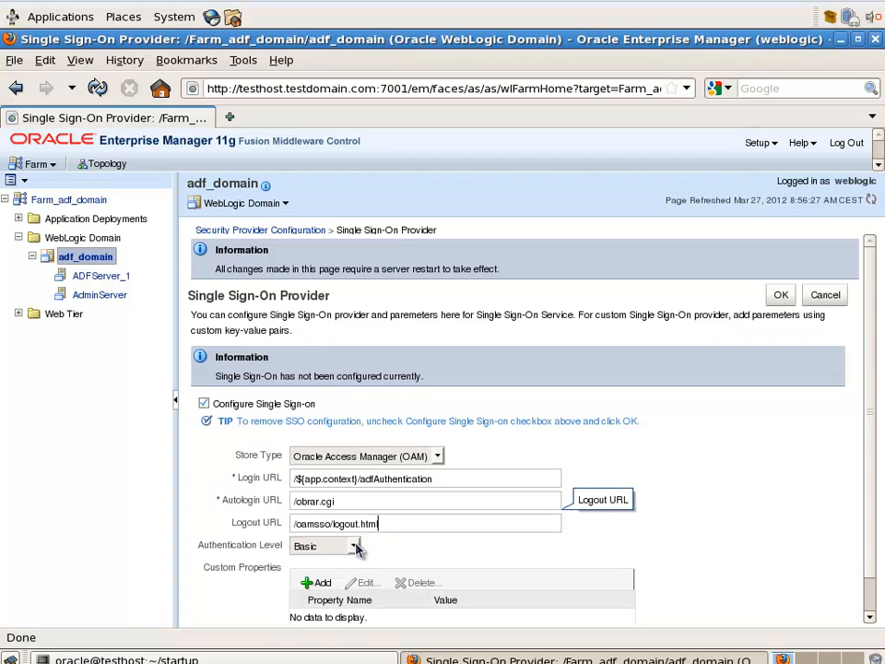
{"action": "left_click", "coordinate": [353, 546]}
{"action": "left_click", "coordinate": [323, 579]}
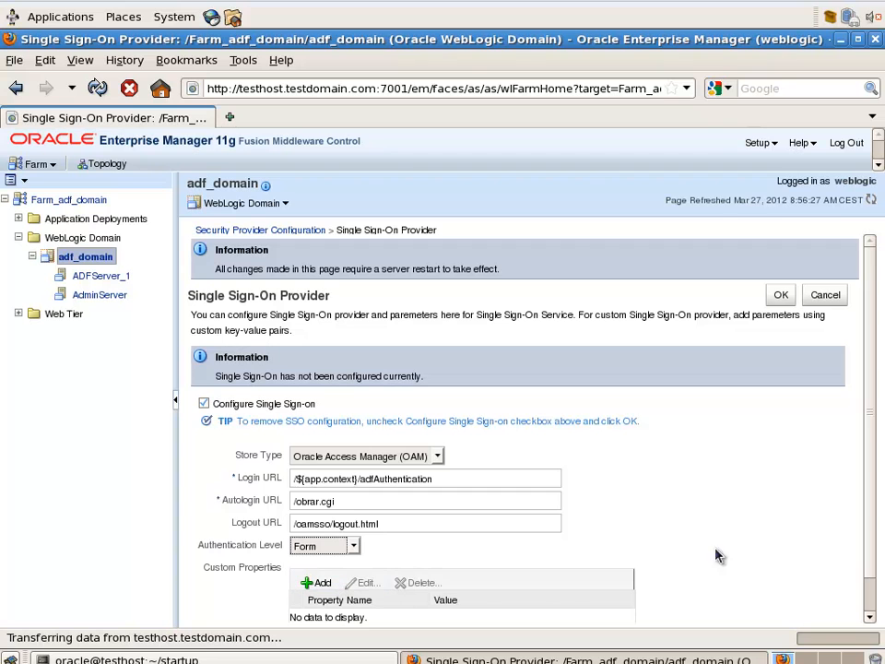
{"action": "scroll", "coordinate": [867, 502], "scroll_direction": "down", "scroll_amount": 1}
{"action": "left_click", "coordinate": [783, 259]}
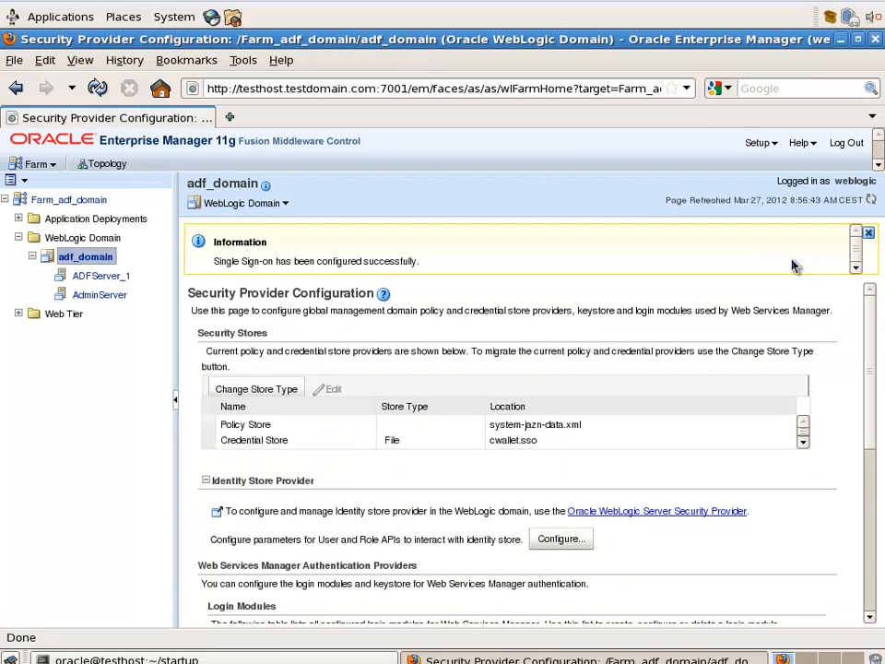
Dismiss the SSO success message and open the Control page of the domain's Servers
{"action": "left_click", "coordinate": [868, 232]}
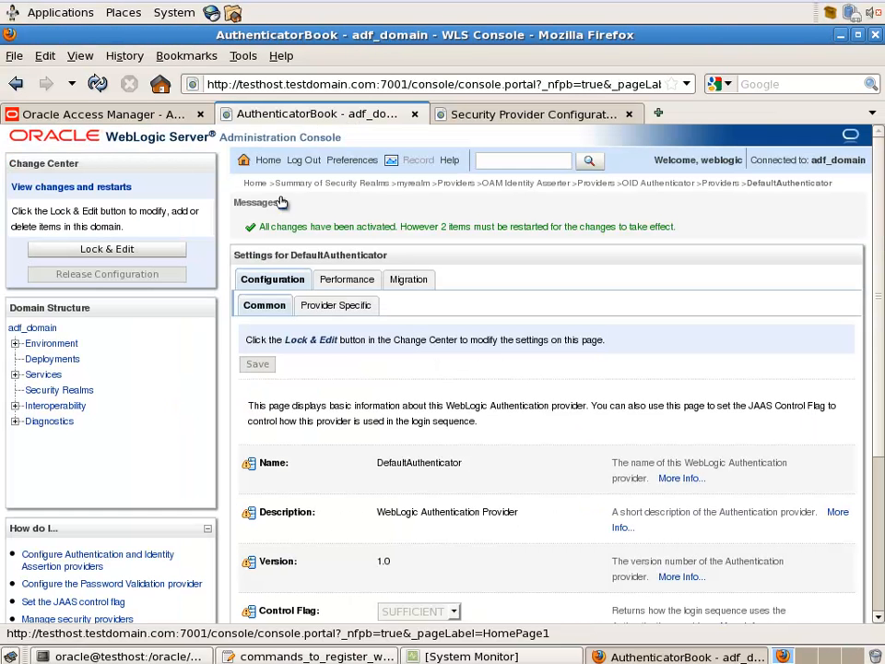
{"action": "left_click", "coordinate": [16, 344]}
{"action": "left_click", "coordinate": [57, 359]}
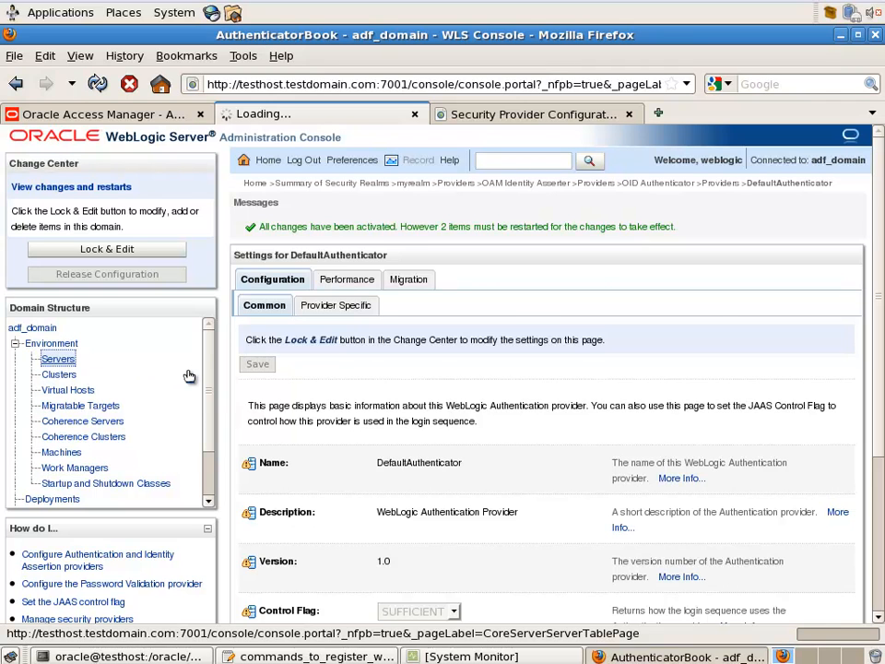
{"action": "left_click", "coordinate": [337, 247]}
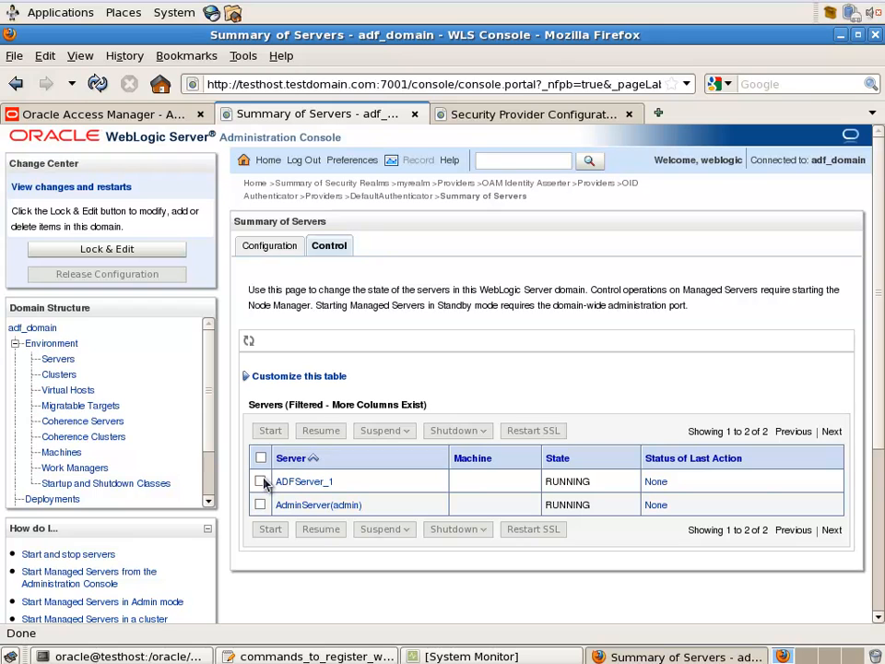
Force Shutdown Now both ADFServer_1 and AdminServer, confirming with Yes
{"action": "left_click", "coordinate": [260, 480]}
{"action": "left_click", "coordinate": [261, 505]}
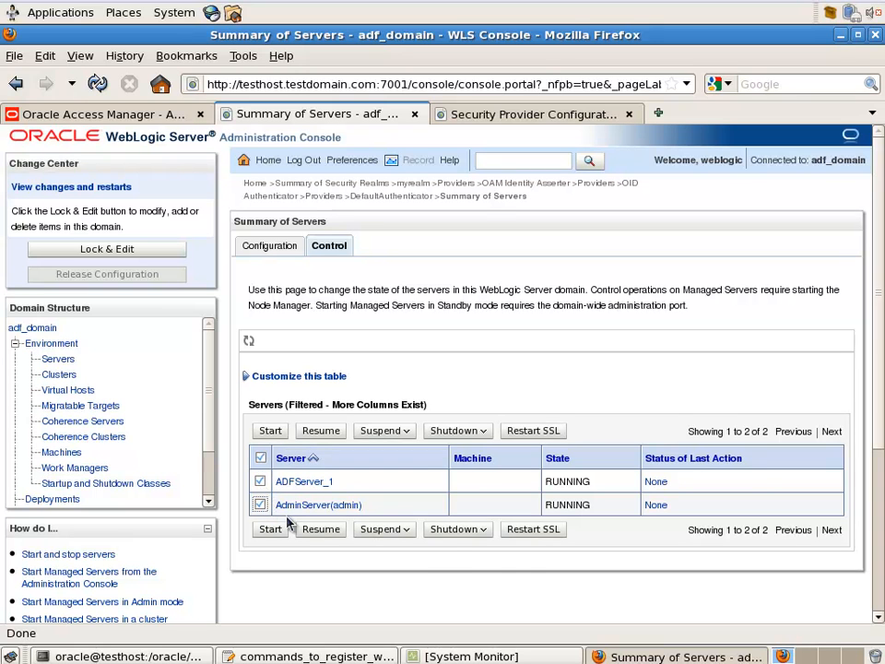
{"action": "left_click", "coordinate": [453, 531]}
{"action": "left_click", "coordinate": [452, 572]}
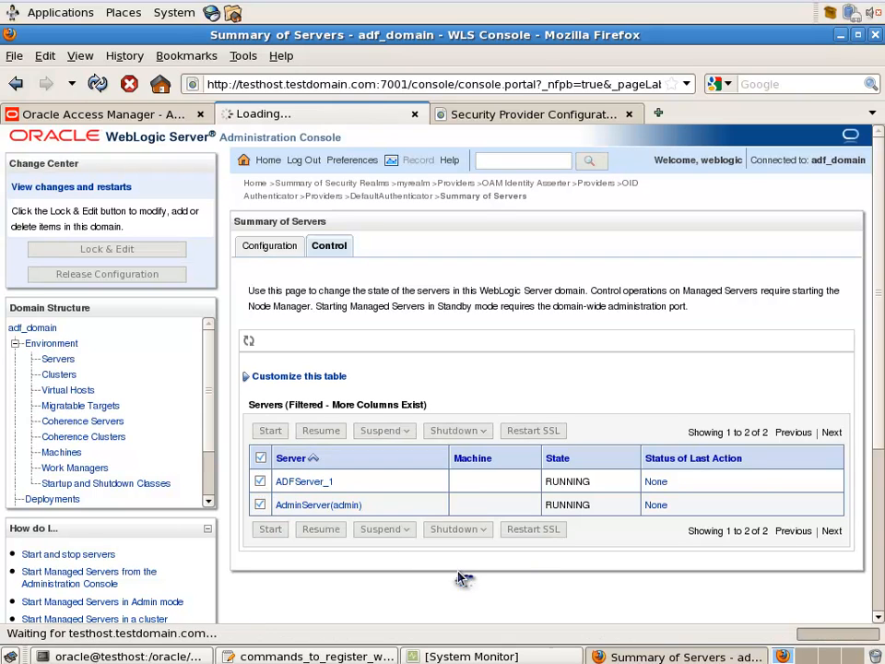
{"action": "left_click", "coordinate": [252, 434]}
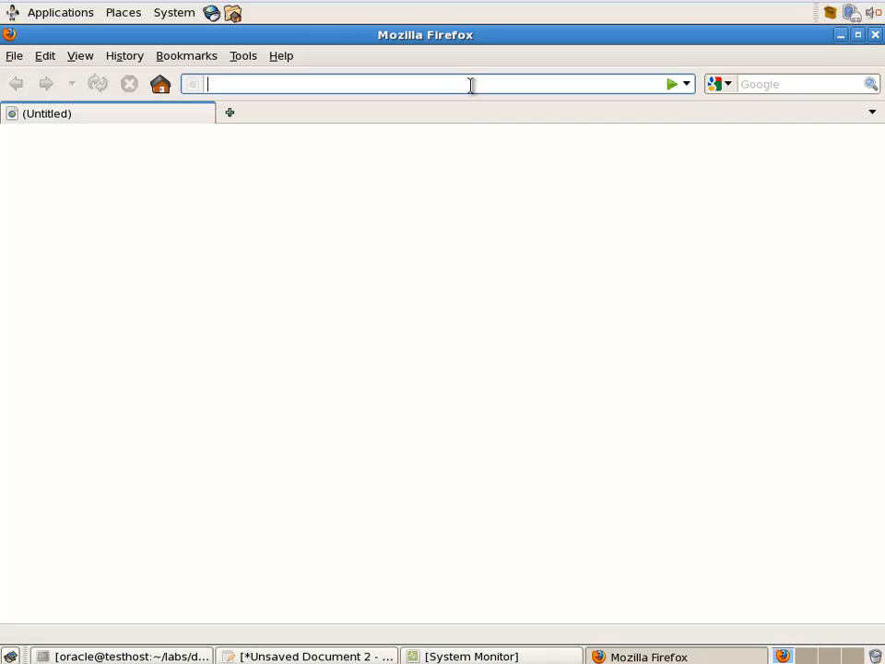
Sign in on the OAM login page at port 7777 with saved credentials, then start a 7777 tab
{"action": "type", "text": "7777/"}
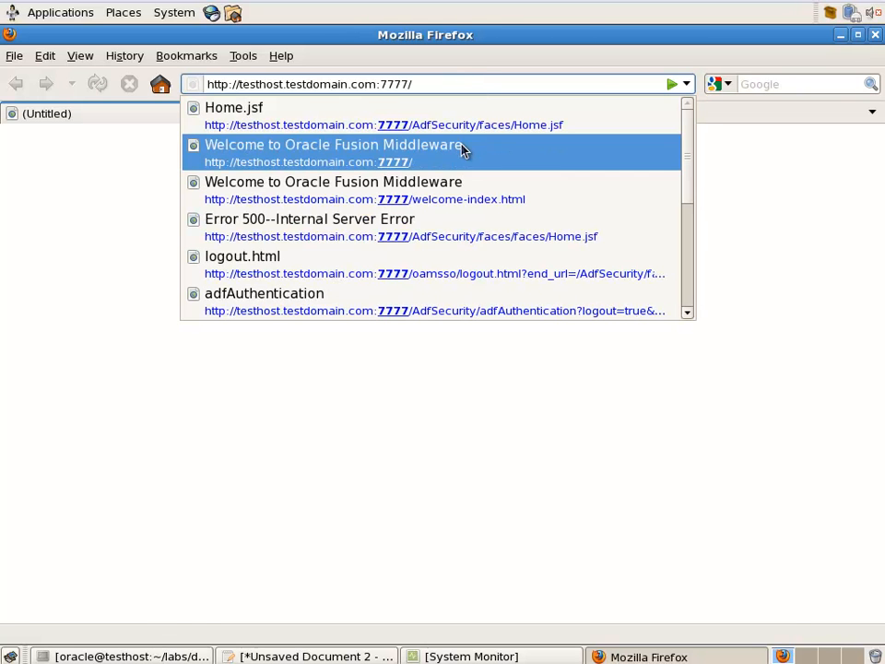
{"action": "left_click", "coordinate": [464, 149]}
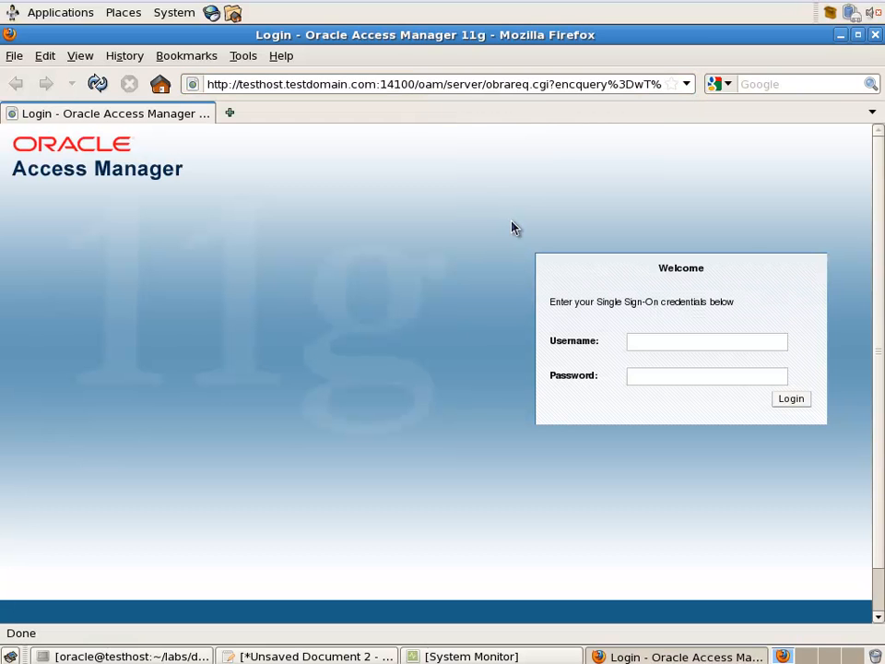
{"action": "left_click", "coordinate": [646, 341]}
{"action": "type", "text": "nk"}
{"action": "key", "text": "Down"}
{"action": "key", "text": "Down"}
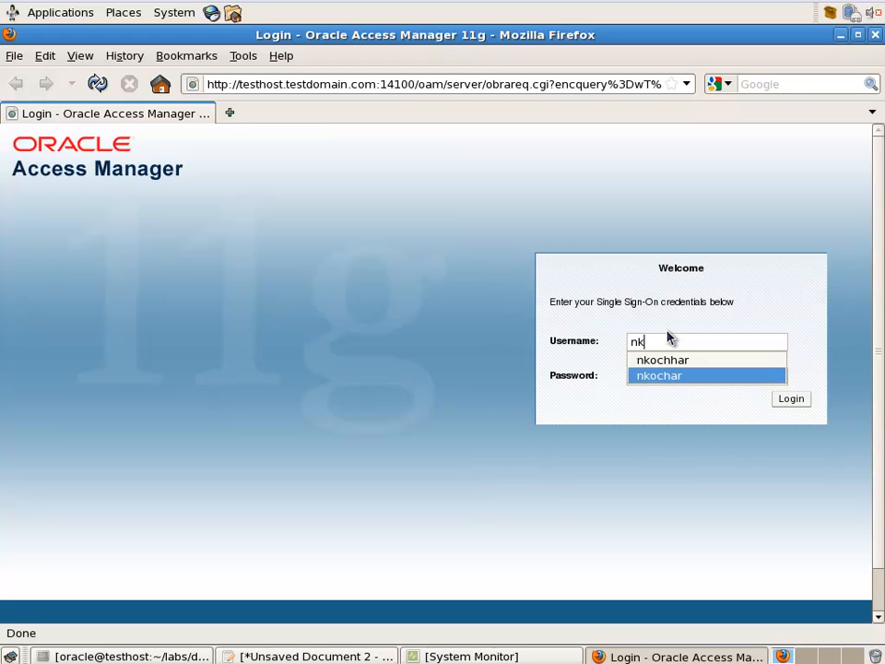
{"action": "key", "text": "Up"}
{"action": "key", "text": "Return"}
{"action": "key", "text": "Tab"}
{"action": "type", "text": "****"}
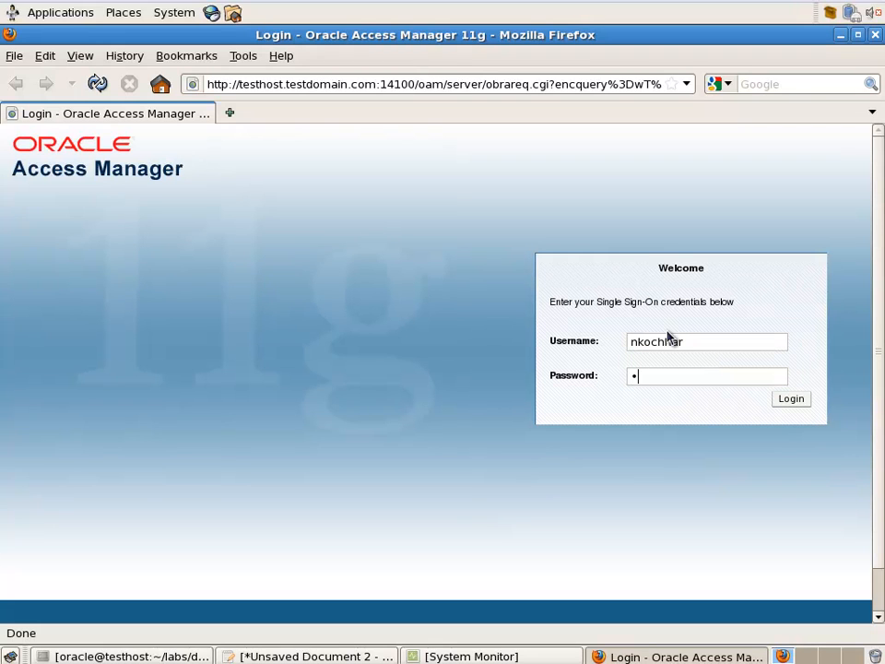
{"action": "type", "text": "****"}
{"action": "left_click", "coordinate": [788, 401]}
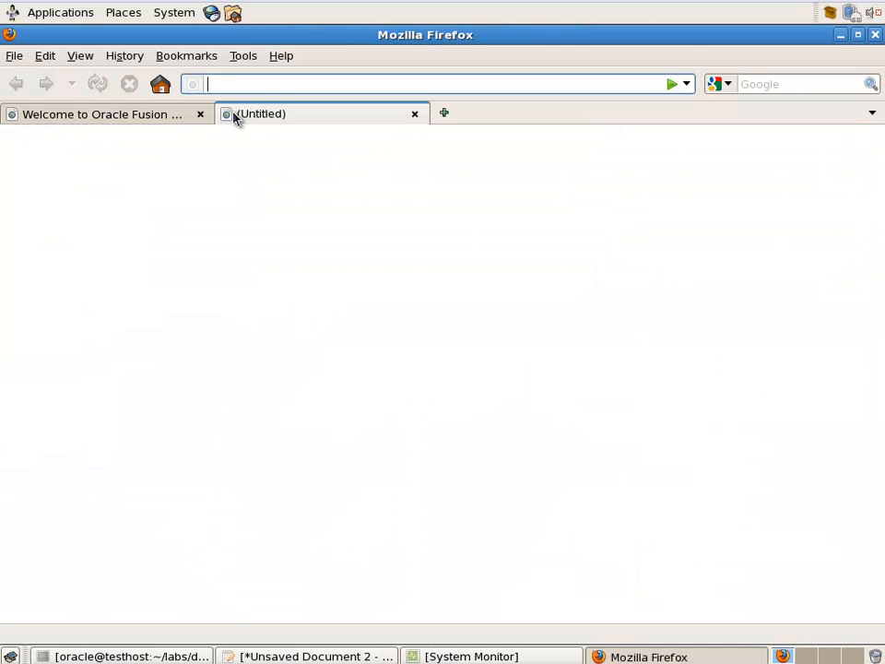
{"action": "left_click", "coordinate": [230, 113]}
{"action": "type", "text": "7777"}
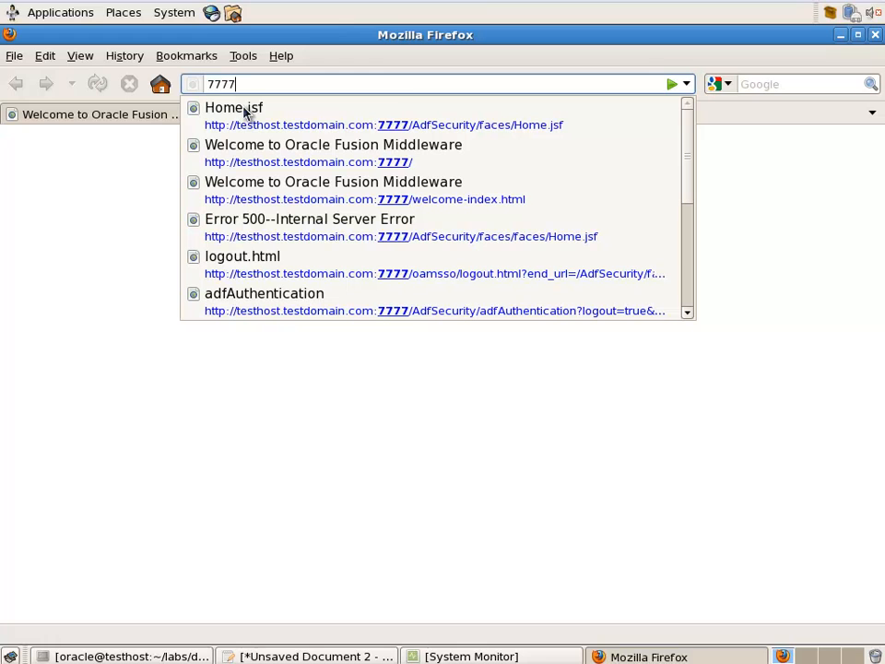
Open AdfSecurity Home.jsf, view the first user's profile, and log out
{"action": "left_click", "coordinate": [356, 127]}
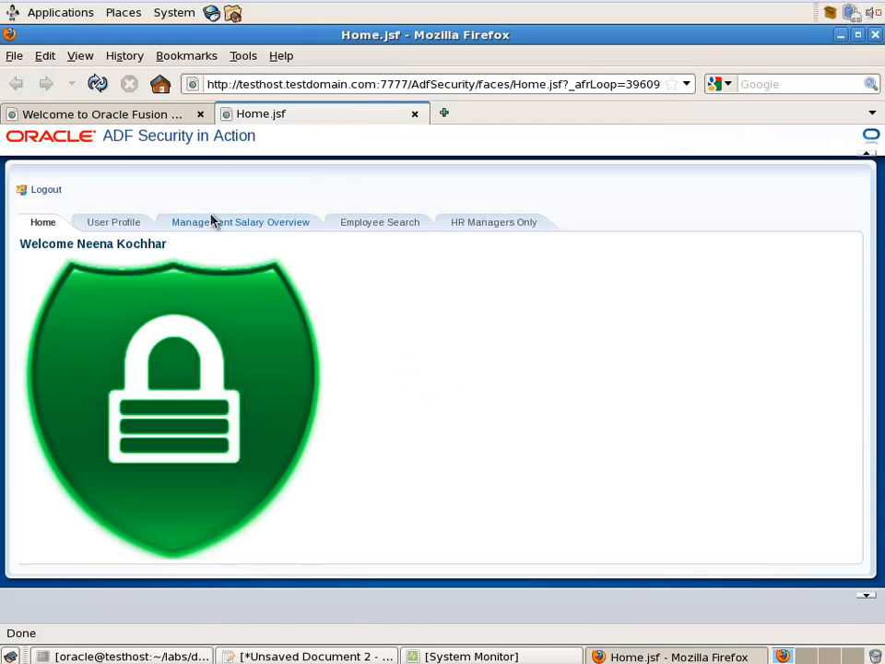
{"action": "left_click", "coordinate": [115, 228]}
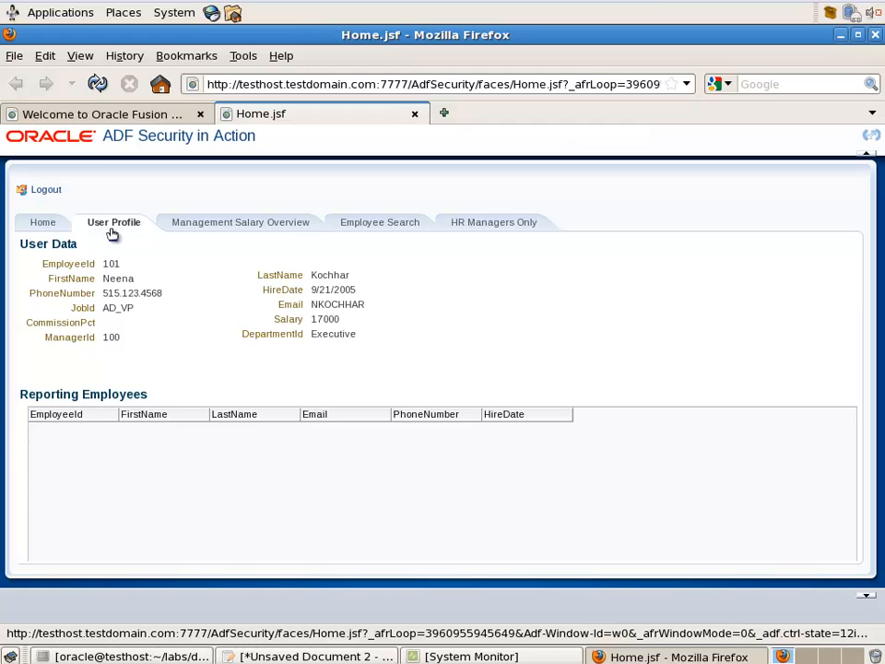
{"action": "left_click", "coordinate": [47, 191]}
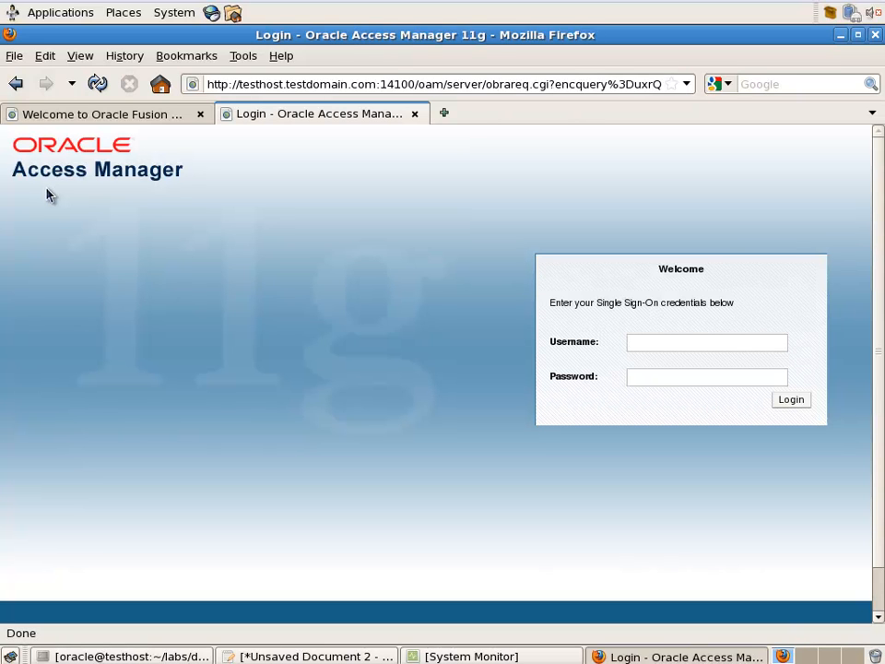
Log in as a second user on the OAM page, view their profile, and log out again
{"action": "left_click", "coordinate": [640, 341]}
{"action": "type", "text": "ld"}
{"action": "key", "text": "Down"}
{"action": "key", "text": "Tab"}
{"action": "type", "text": "••••••••"}
{"action": "left_click", "coordinate": [779, 401]}
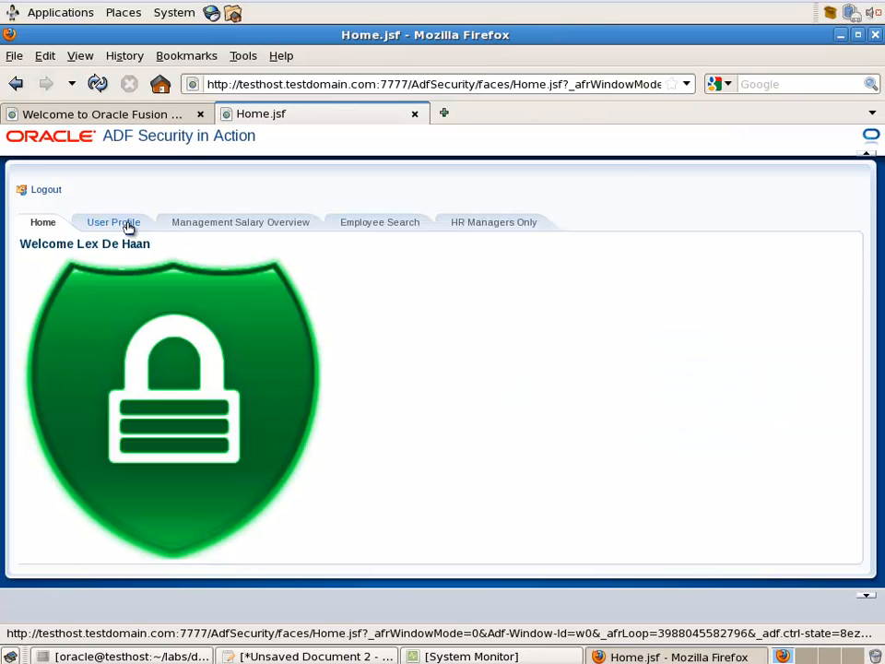
{"action": "left_click", "coordinate": [129, 227]}
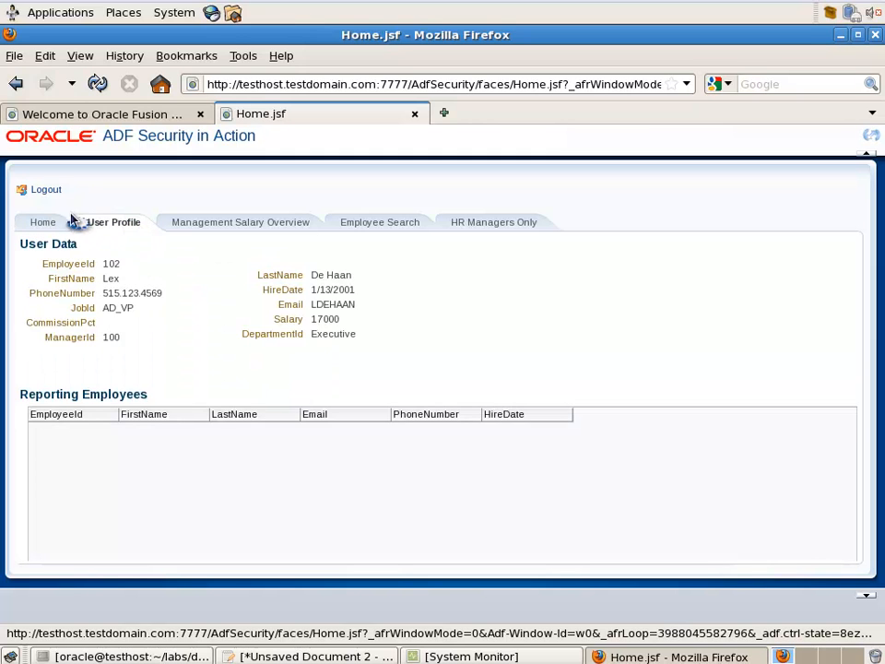
{"action": "left_click", "coordinate": [46, 190]}
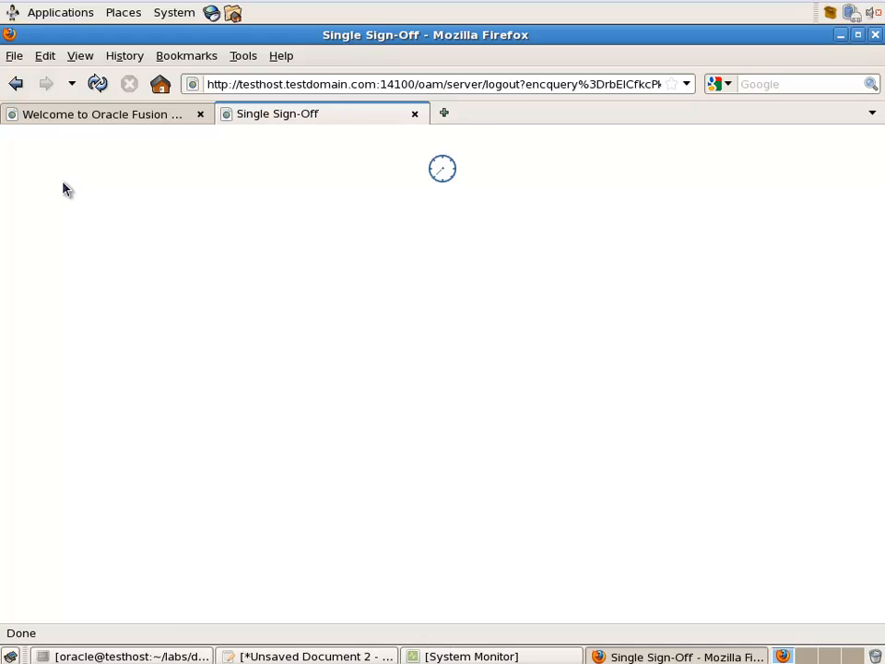